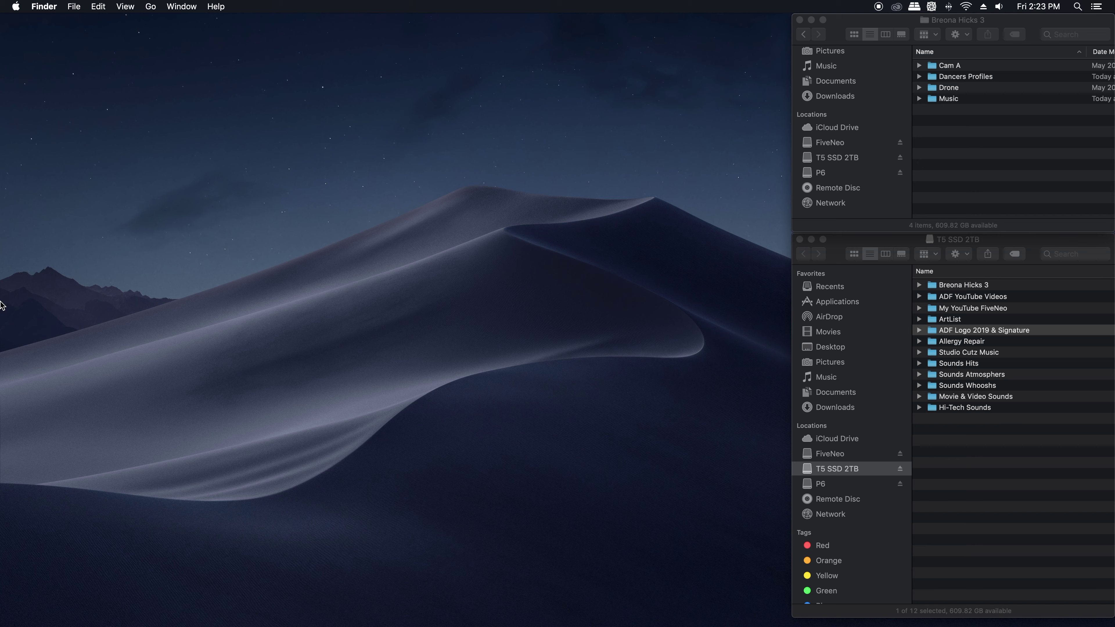
# Step: Launch Final Cut Pro from the Dock
pyautogui.moveTo(13, 330)
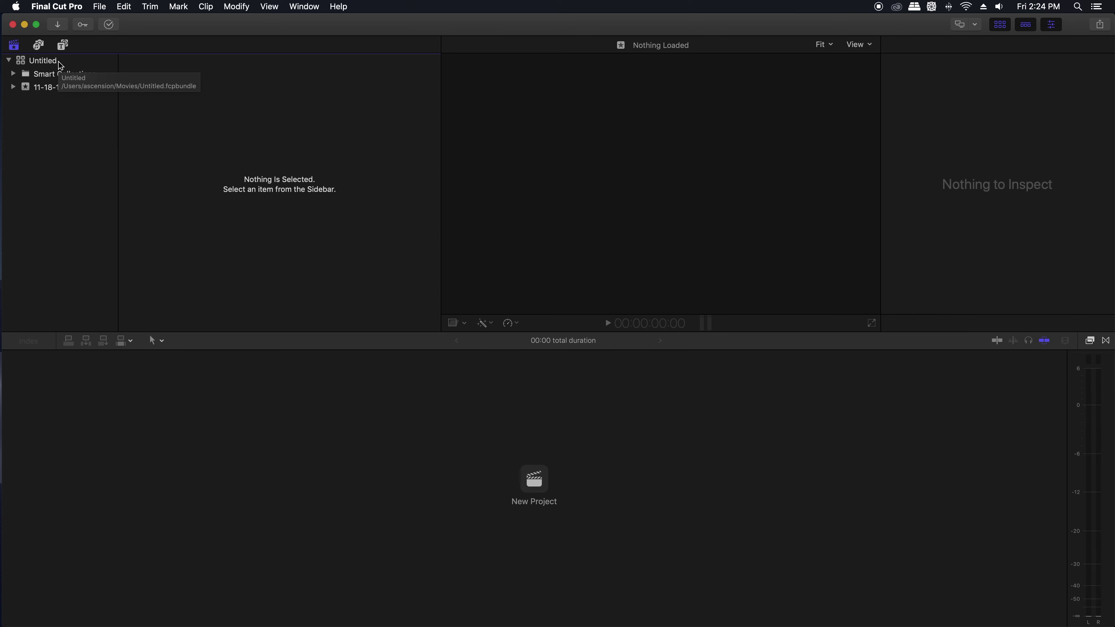
# Step: Create a new library called 'The Way' inside the project folder on the T5 SSD 2TB drive
pyautogui.click(99, 6)
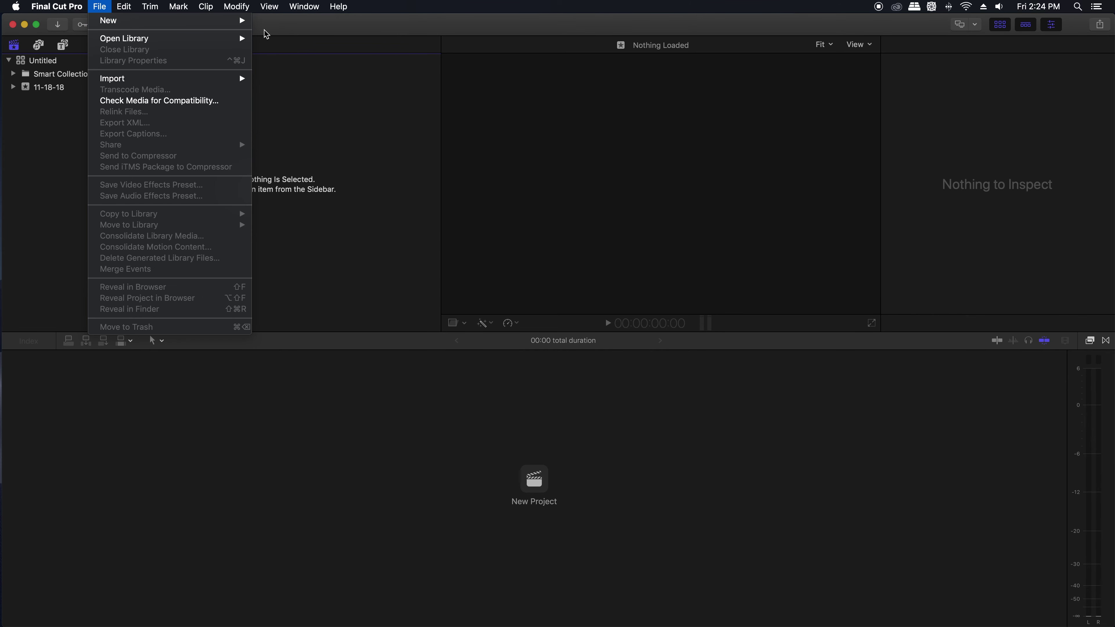
pyautogui.moveTo(253, 25)
pyautogui.click(284, 47)
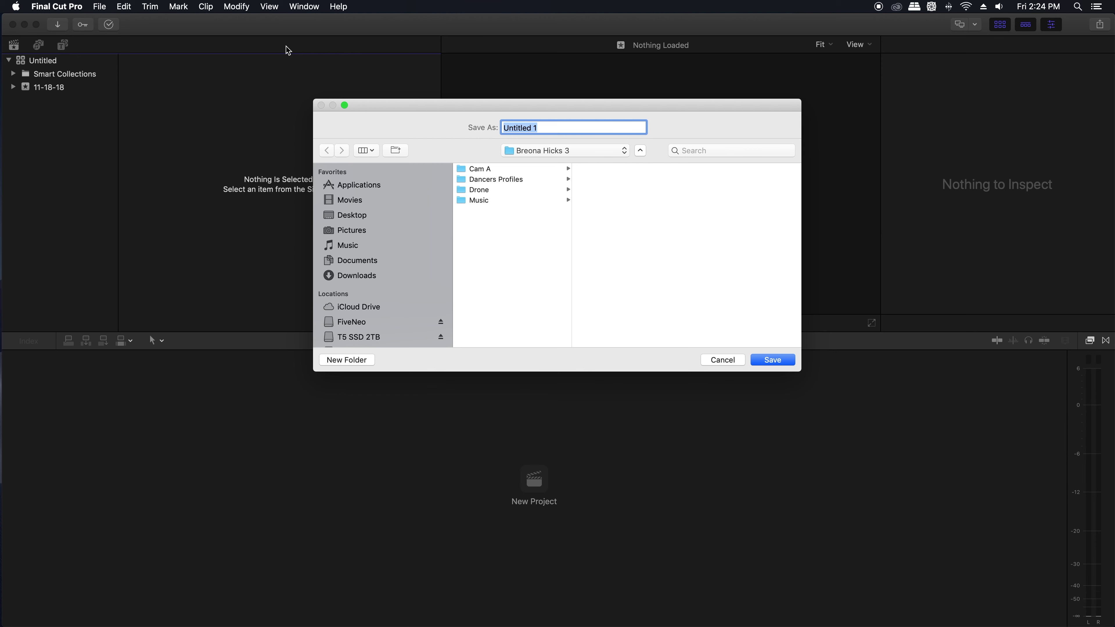
pyautogui.scroll(-3, 403, 233)
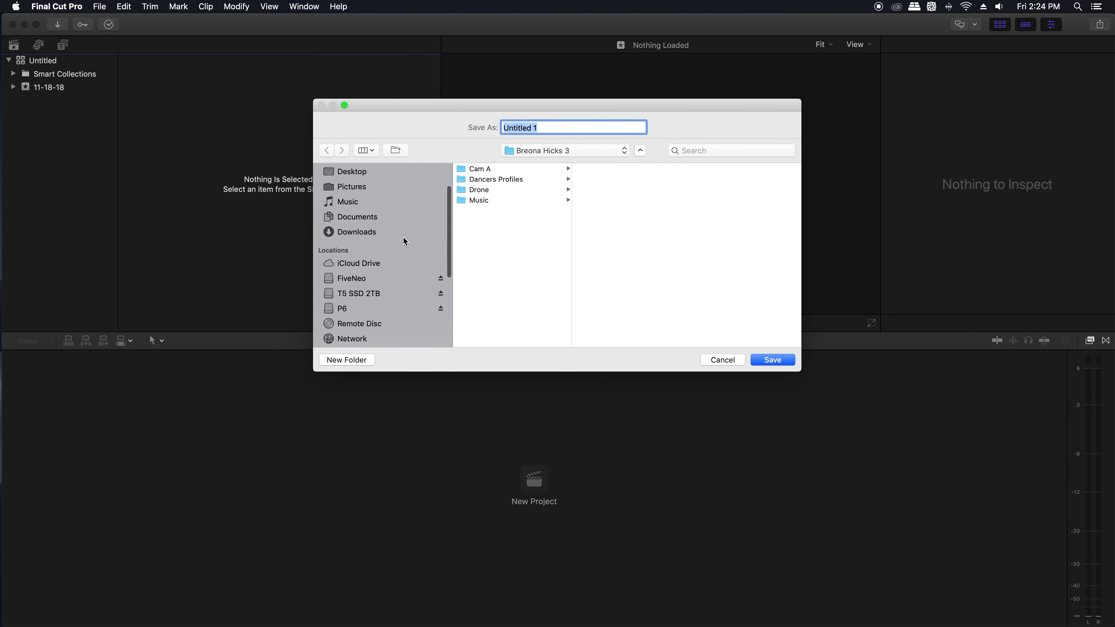
pyautogui.click(331, 288)
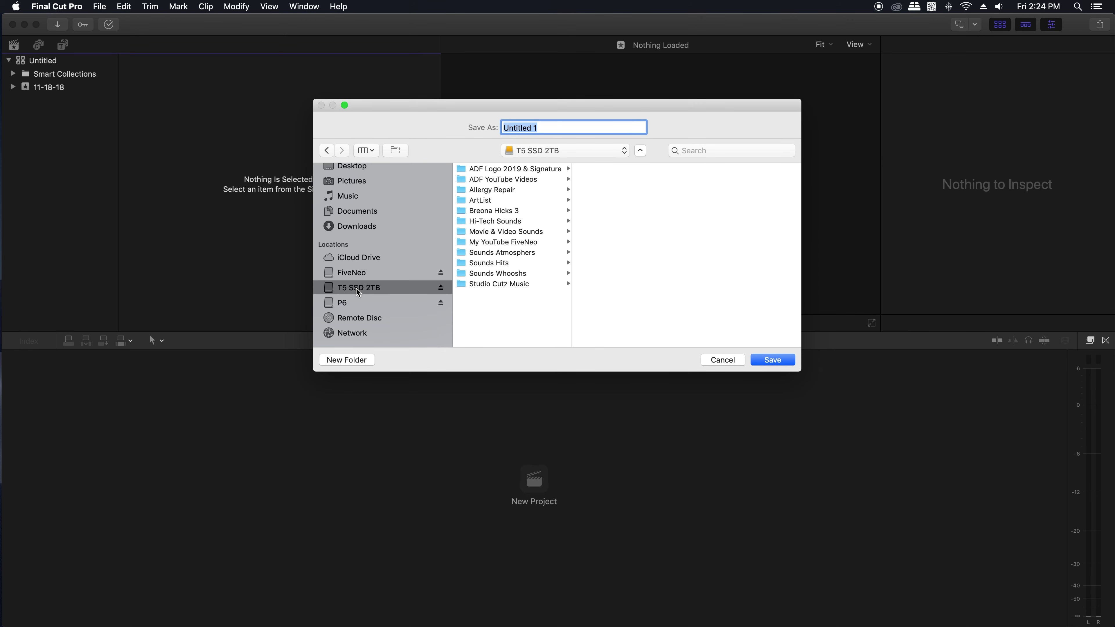
pyautogui.click(461, 212)
pyautogui.press('Tab')
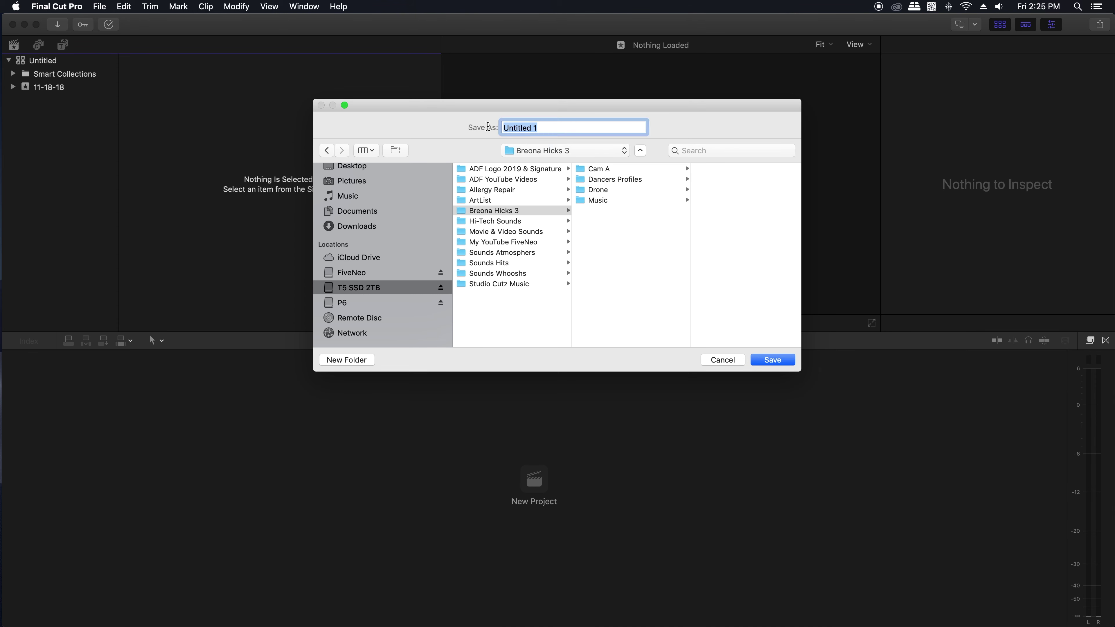
pyautogui.write('The Way')
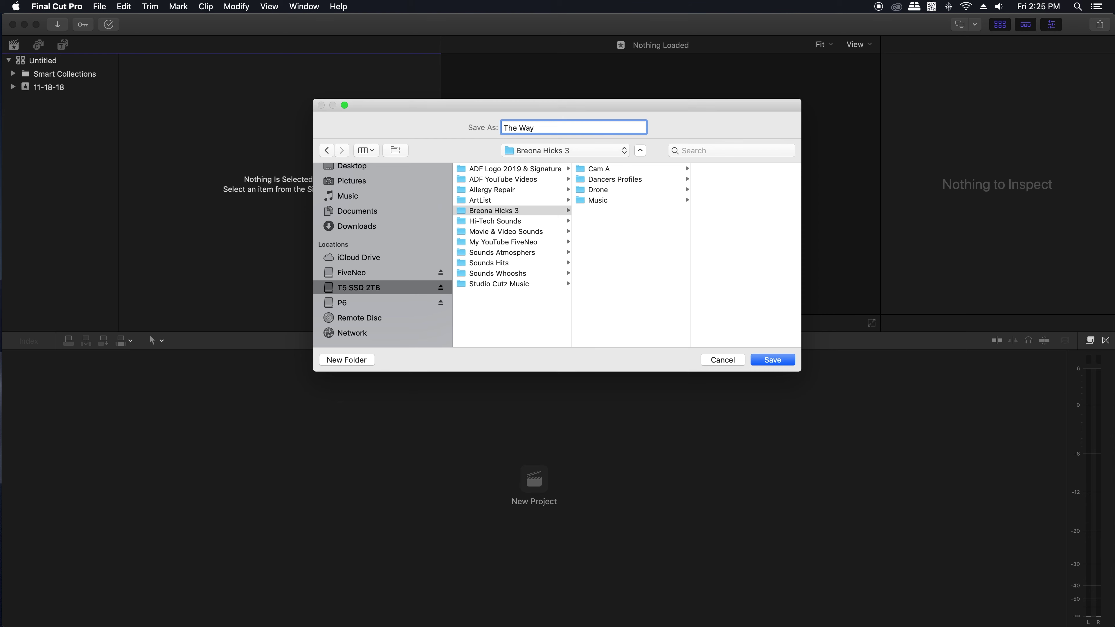
pyautogui.press('Return')
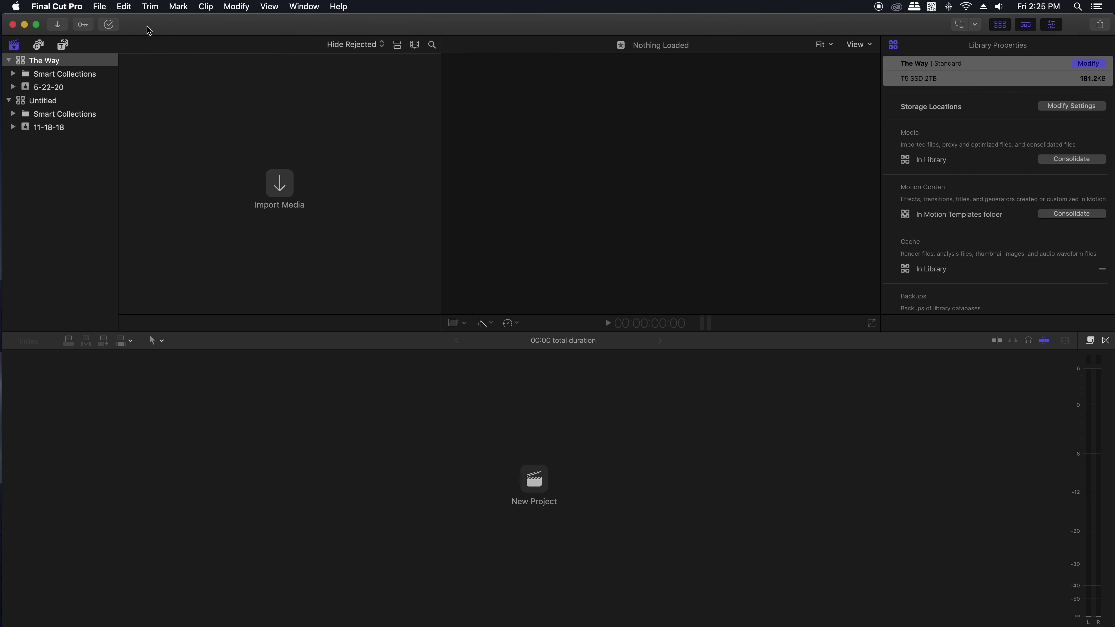
# Step: Open The Way library from the T5 SSD 2TB project folder and narrow the Final Cut Pro window
pyautogui.press('super+h')
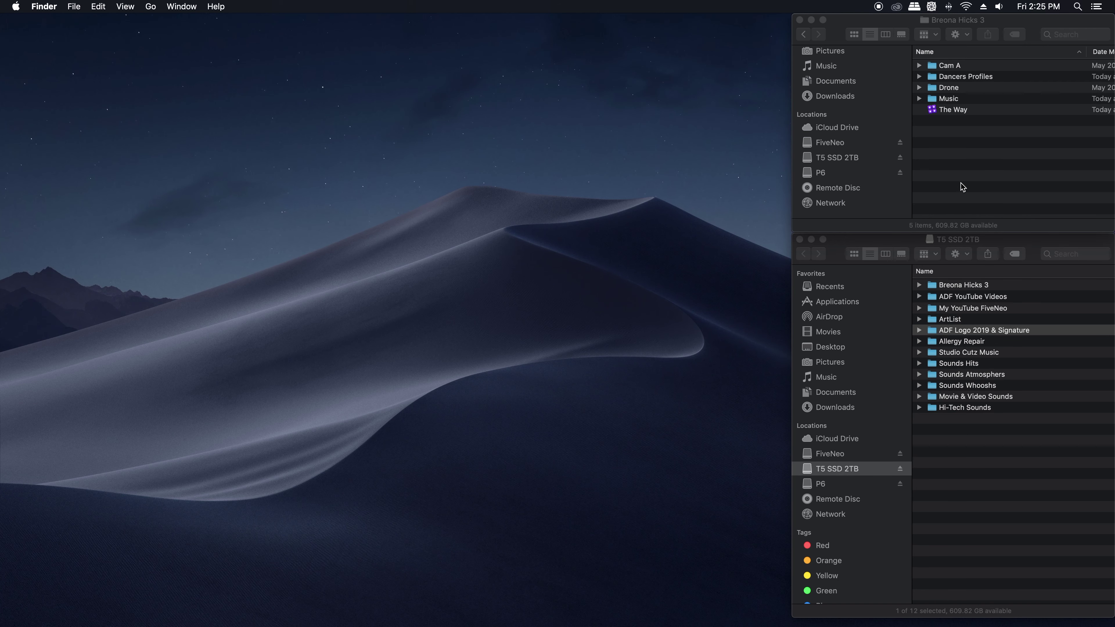
pyautogui.click(932, 111)
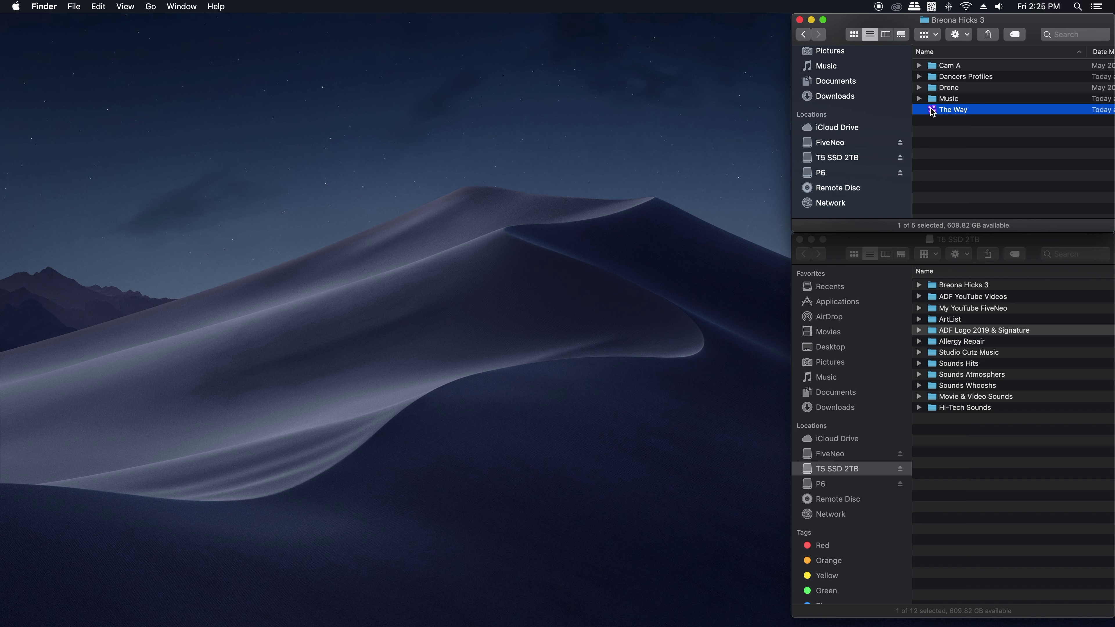
pyautogui.click(831, 160)
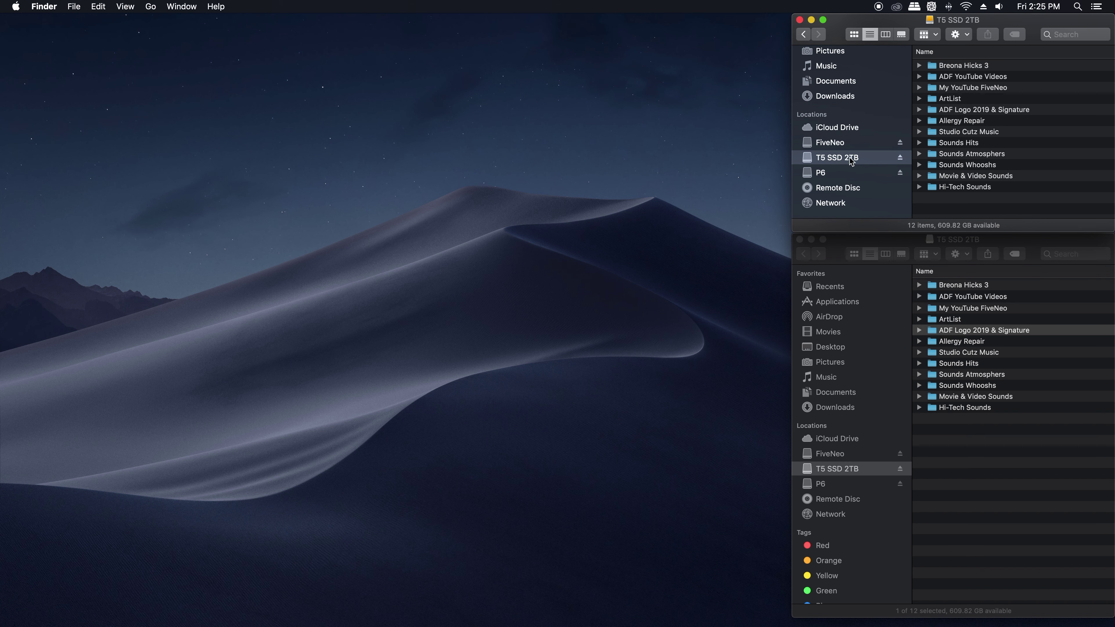
pyautogui.click(946, 67)
pyautogui.doubleClick(946, 68)
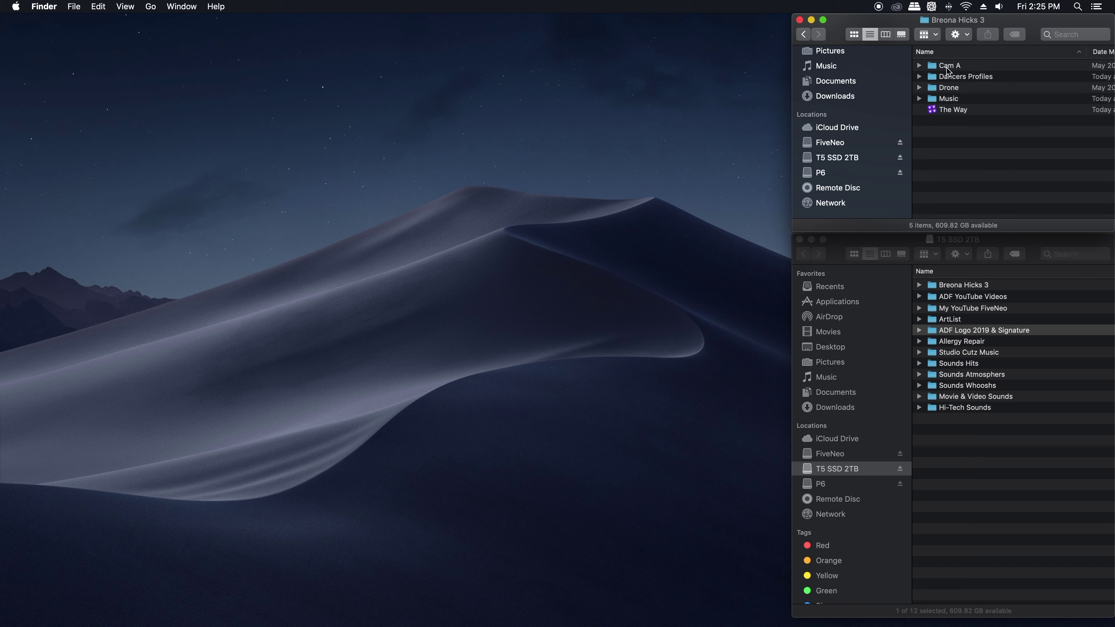
pyautogui.doubleClick(953, 110)
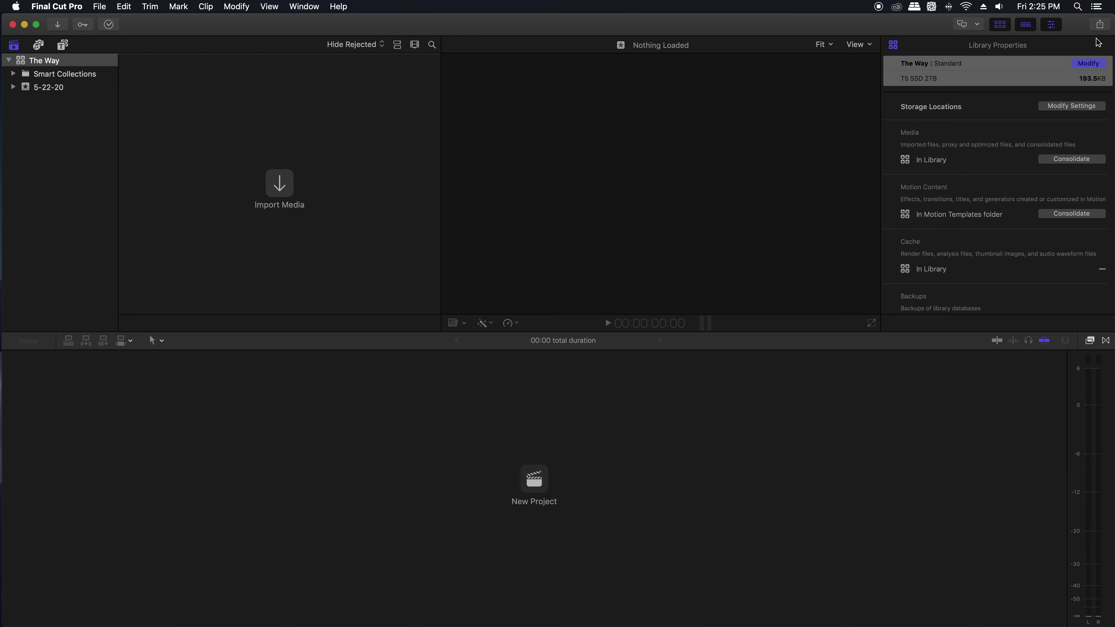
pyautogui.moveTo(1044, 19); pyautogui.dragTo(790, 22)
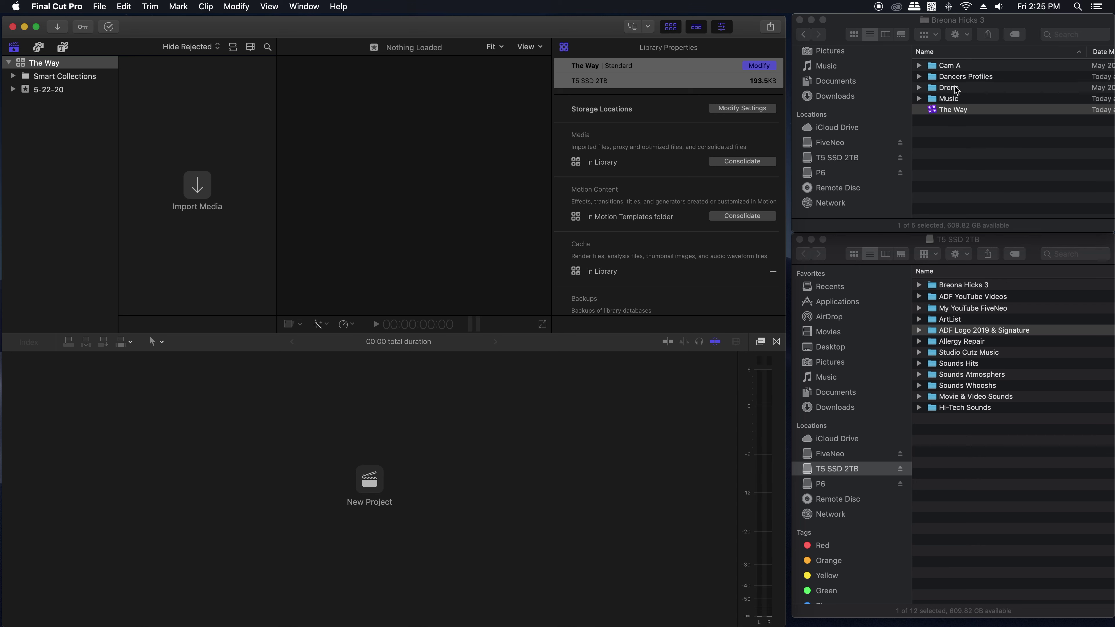
# Step: Check the Cam A, Drone, Music and signature folders, then import the ADF Logo 2019 & Signature folder
pyautogui.press('super+Tab')
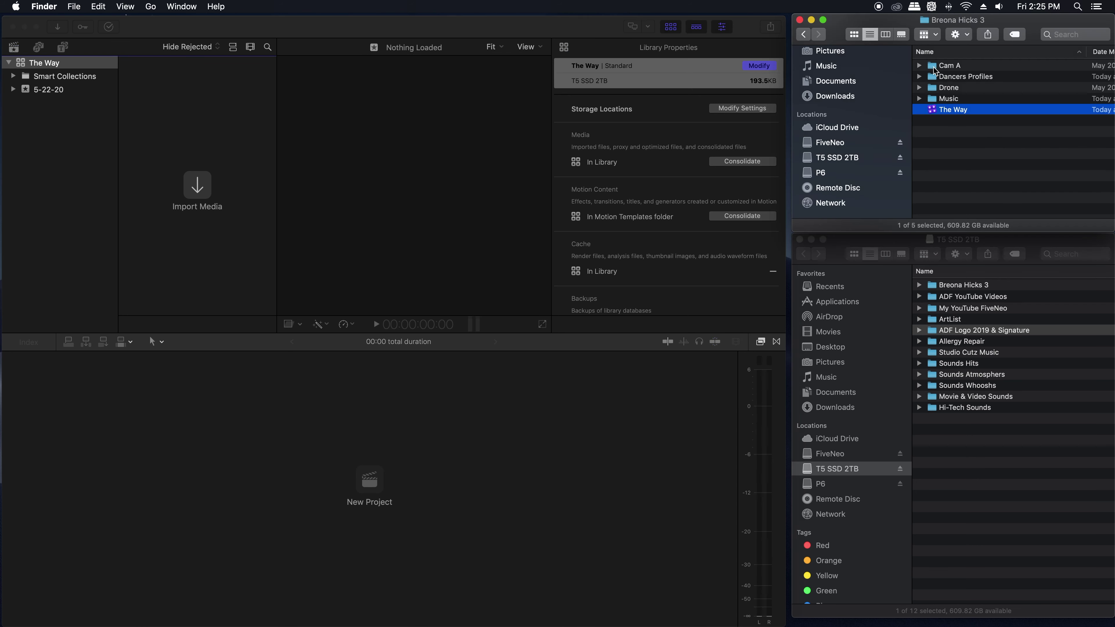
pyautogui.click(919, 65)
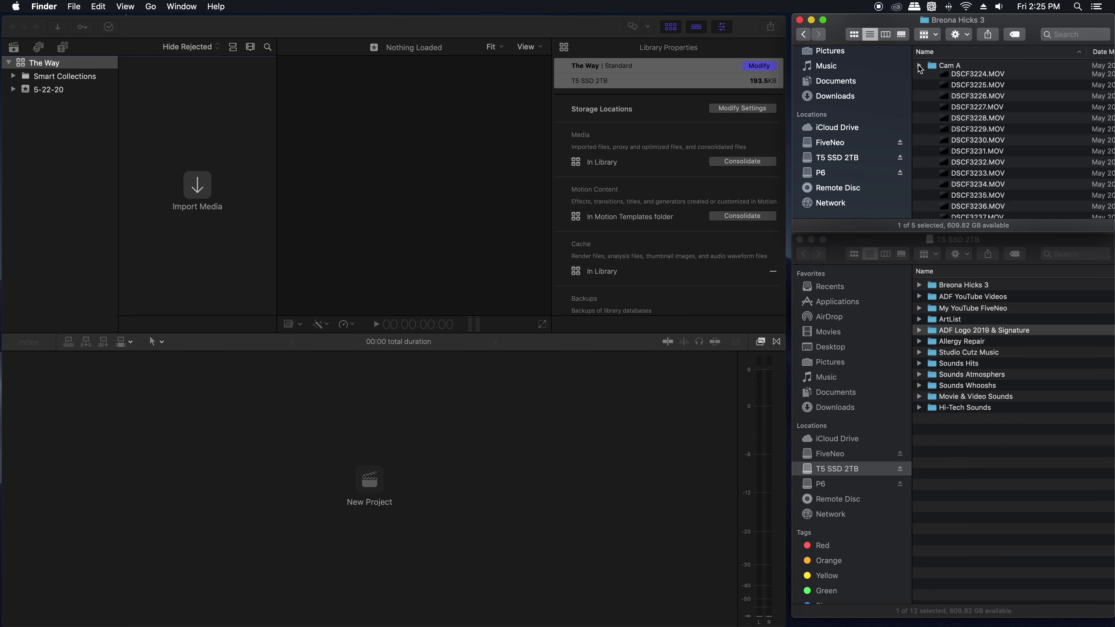
pyautogui.click(918, 66)
pyautogui.click(919, 88)
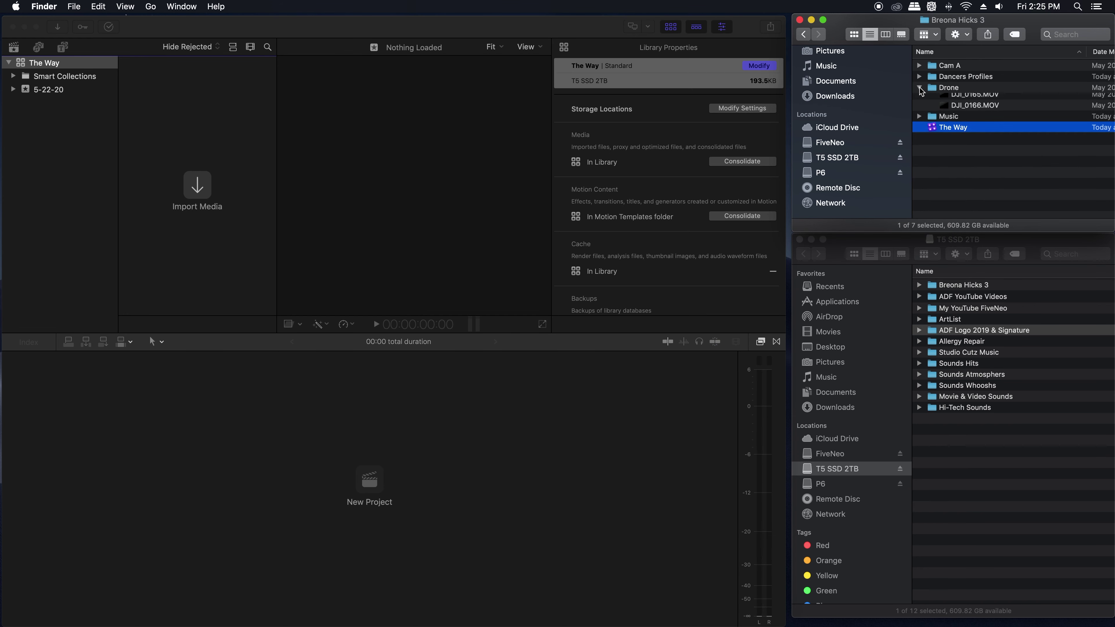
pyautogui.click(919, 88)
pyautogui.click(919, 98)
pyautogui.click(919, 98)
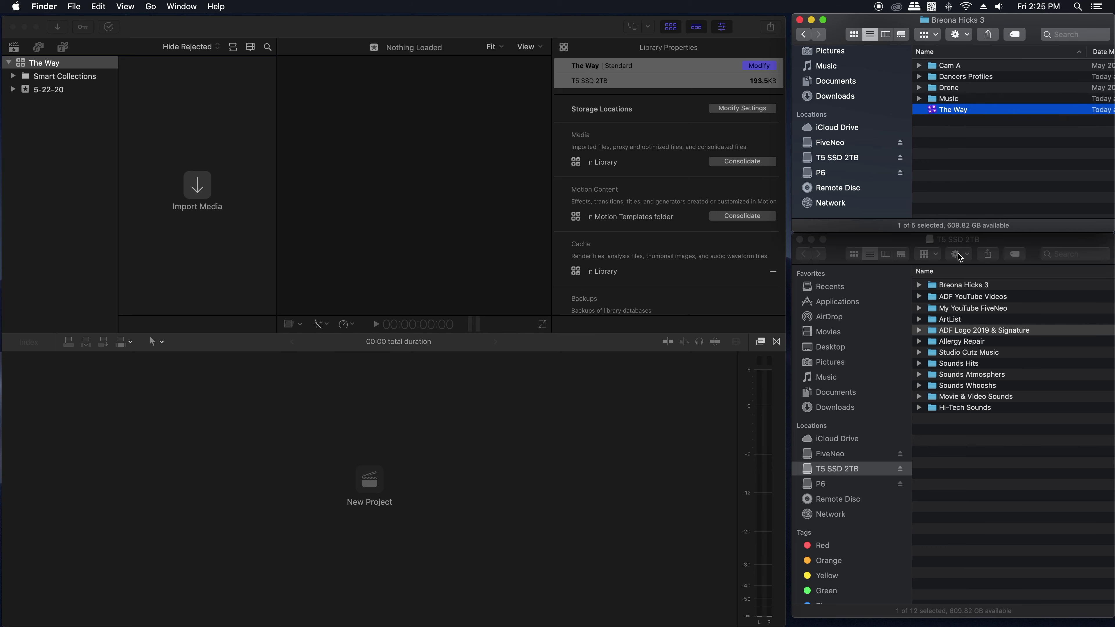
pyautogui.click(920, 331)
pyautogui.click(919, 332)
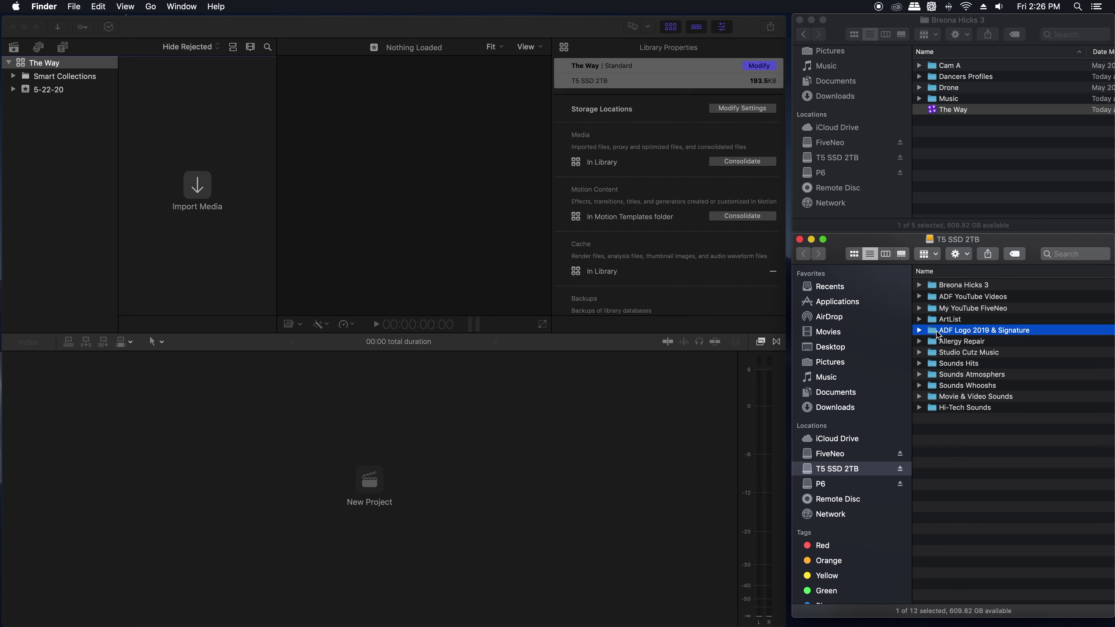
pyautogui.moveTo(937, 335)
pyautogui.mouseDown()
pyautogui.moveTo(962, 337)
pyautogui.moveTo(175, 106)
pyautogui.moveTo(60, 91)
pyautogui.mouseUp()
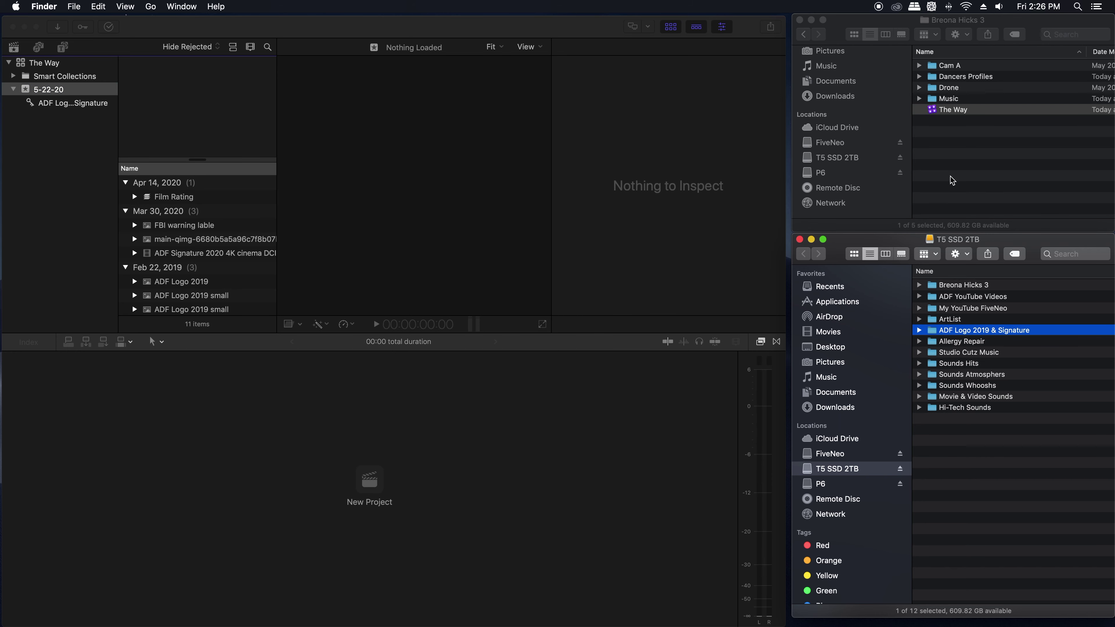
# Step: Import the Cam A, Drone and Music folders together into the 5-22-20 event
pyautogui.click(953, 154)
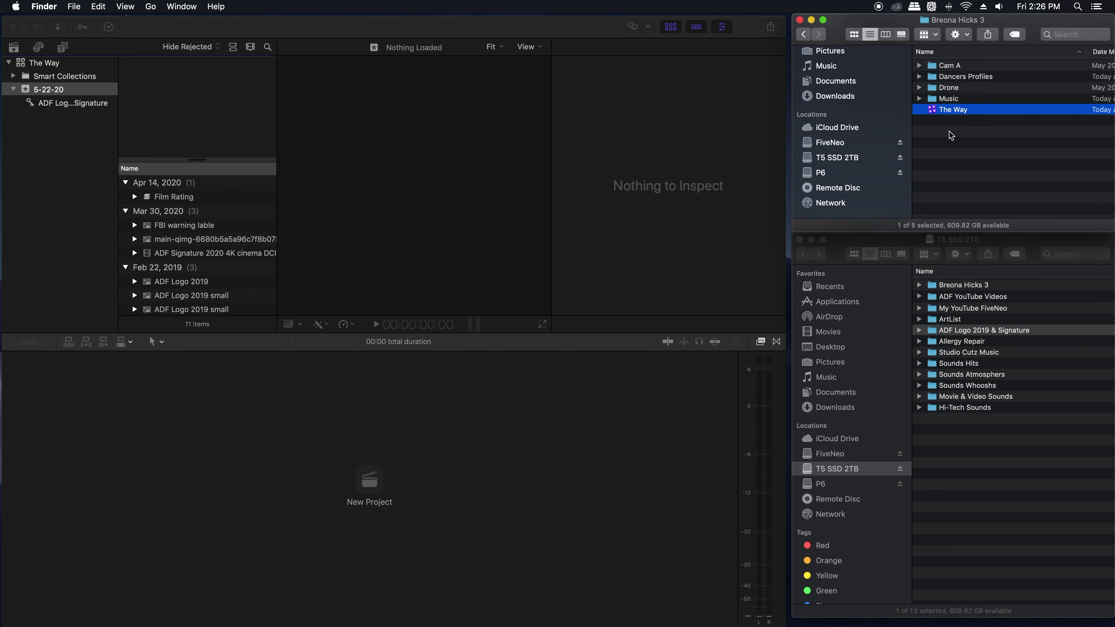
pyautogui.click(932, 68)
pyautogui.keyDown('super'); pyautogui.click(941, 88); pyautogui.keyUp('super')
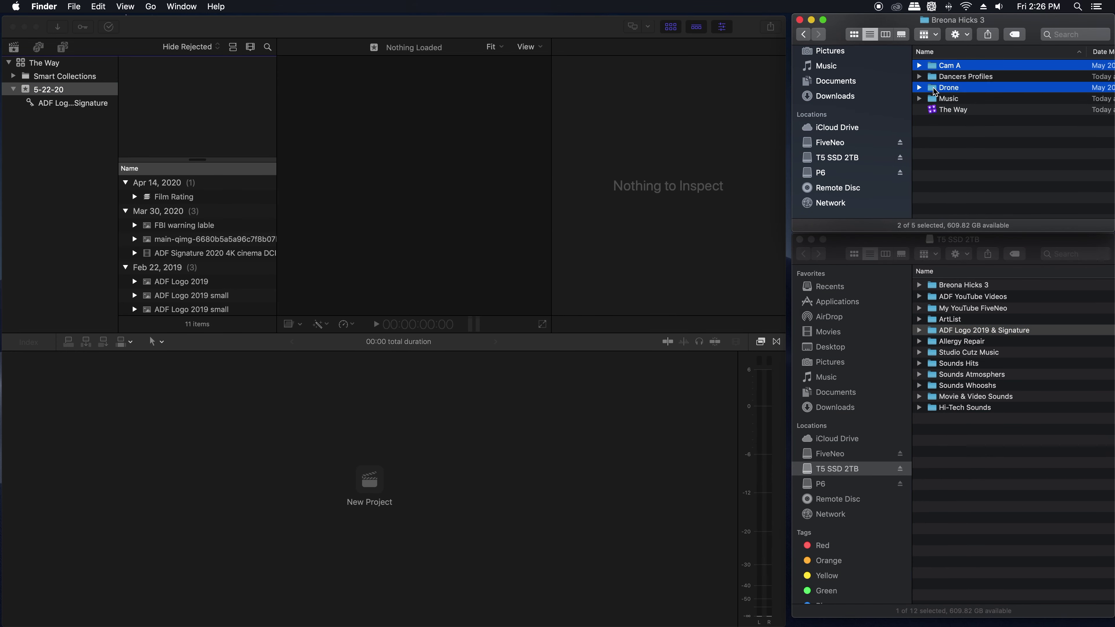
pyautogui.keyDown('super'); pyautogui.click(936, 99); pyautogui.keyUp('super')
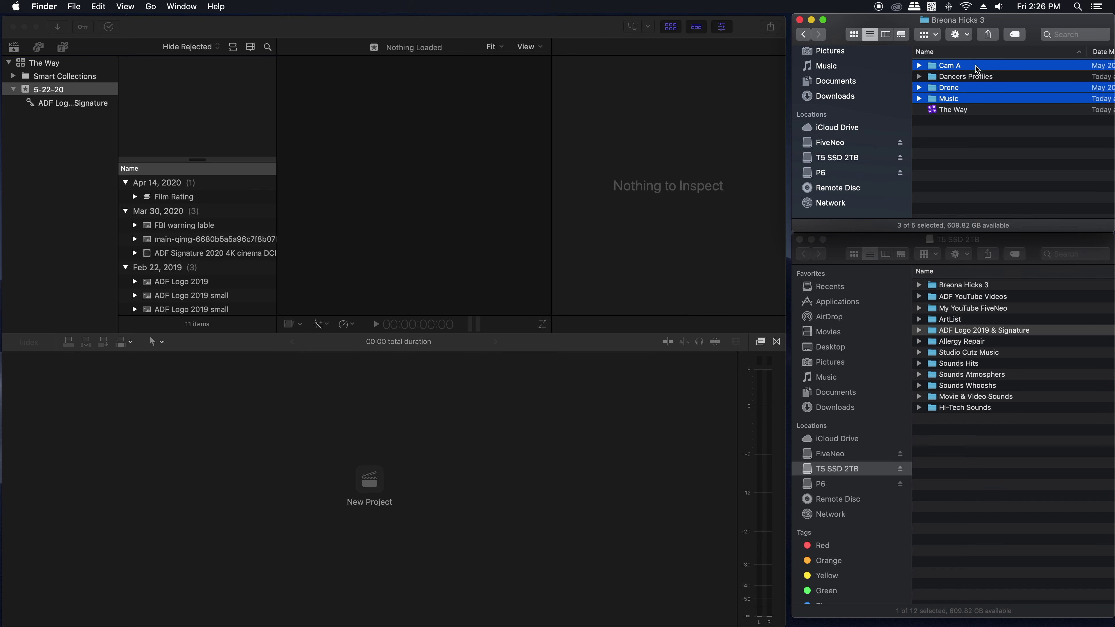
pyautogui.moveTo(975, 66); pyautogui.dragTo(52, 91)
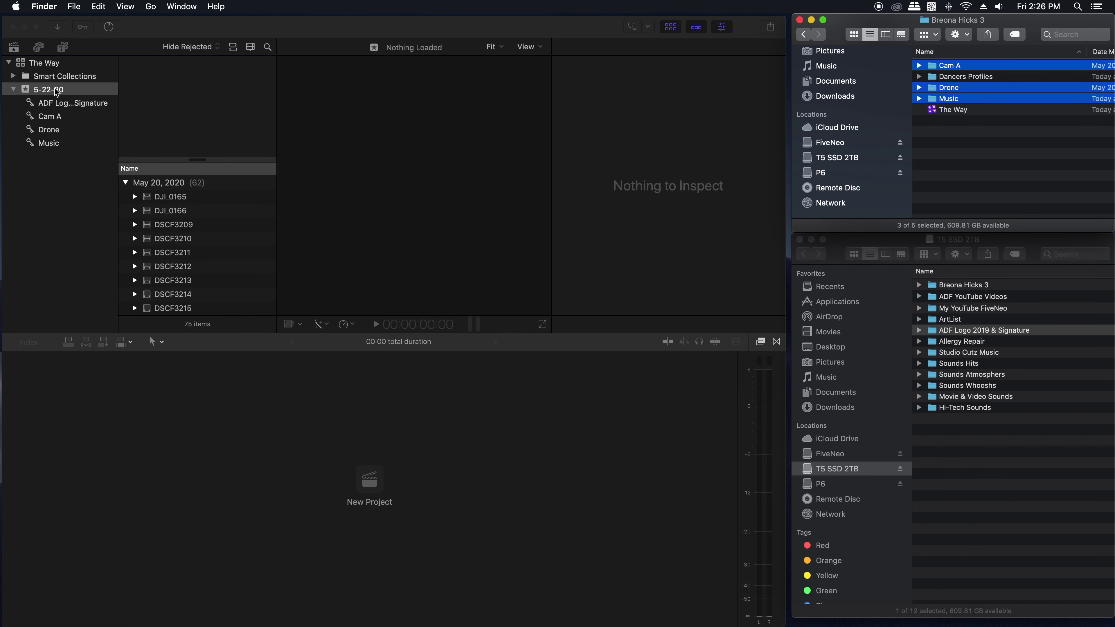
pyautogui.click(783, 24)
# Step: Start a new project named 'The Way' with custom 4K 4096x2160 settings at 24p
pyautogui.moveTo(784, 24); pyautogui.dragTo(1110, 19)
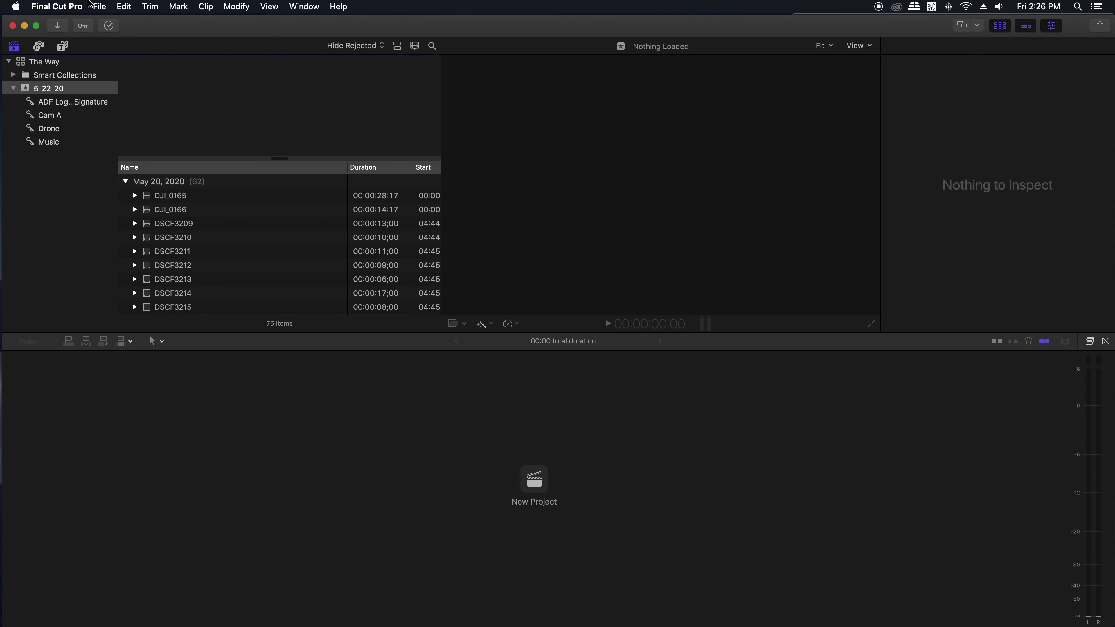
pyautogui.click(98, 6)
pyautogui.moveTo(191, 23)
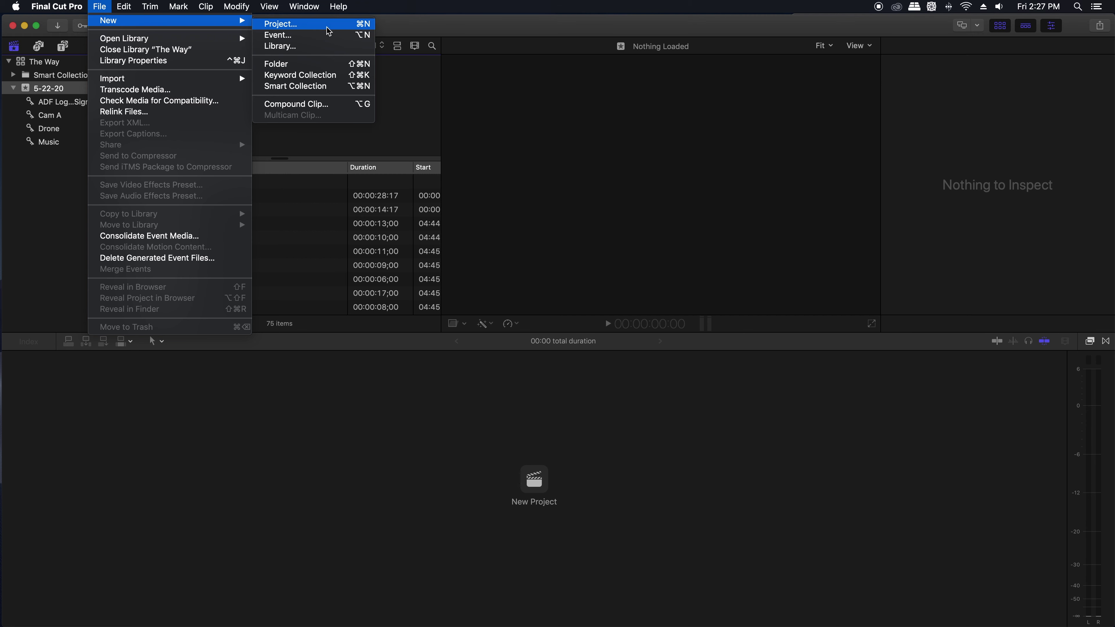
pyautogui.click(363, 29)
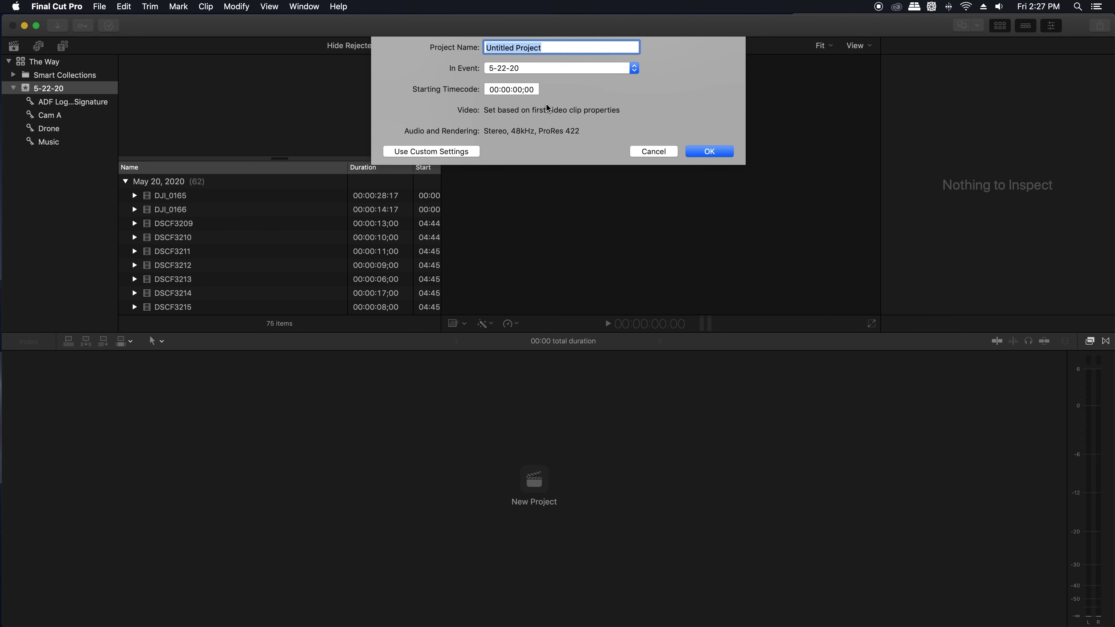
pyautogui.write('TH')
pyautogui.press('BackSpace')
pyautogui.write('he Way')
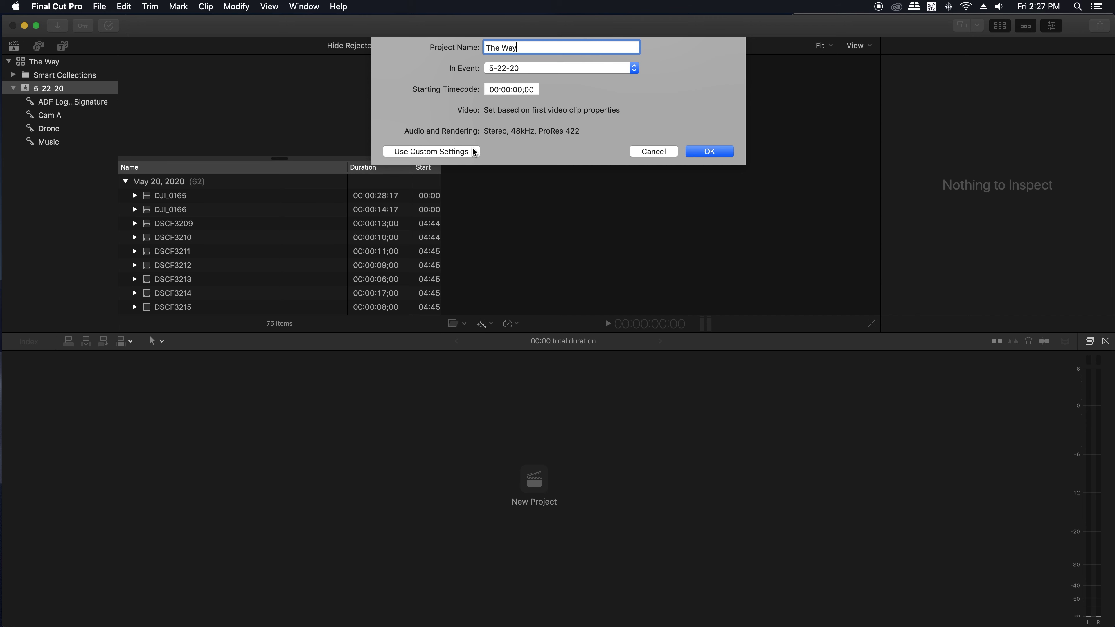
pyautogui.click(439, 153)
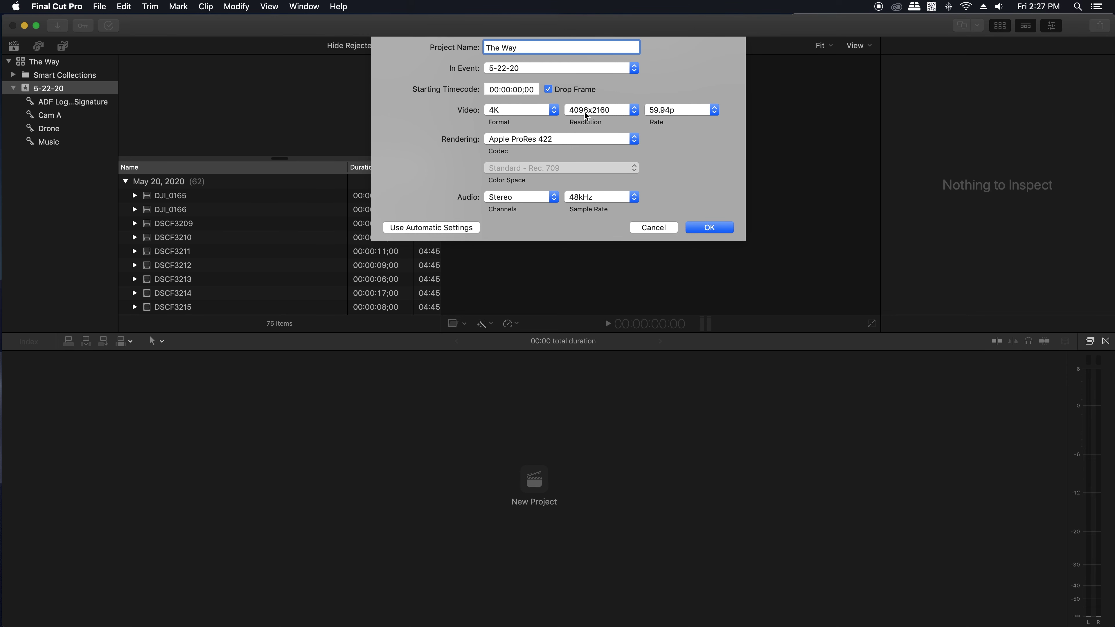
pyautogui.click(678, 110)
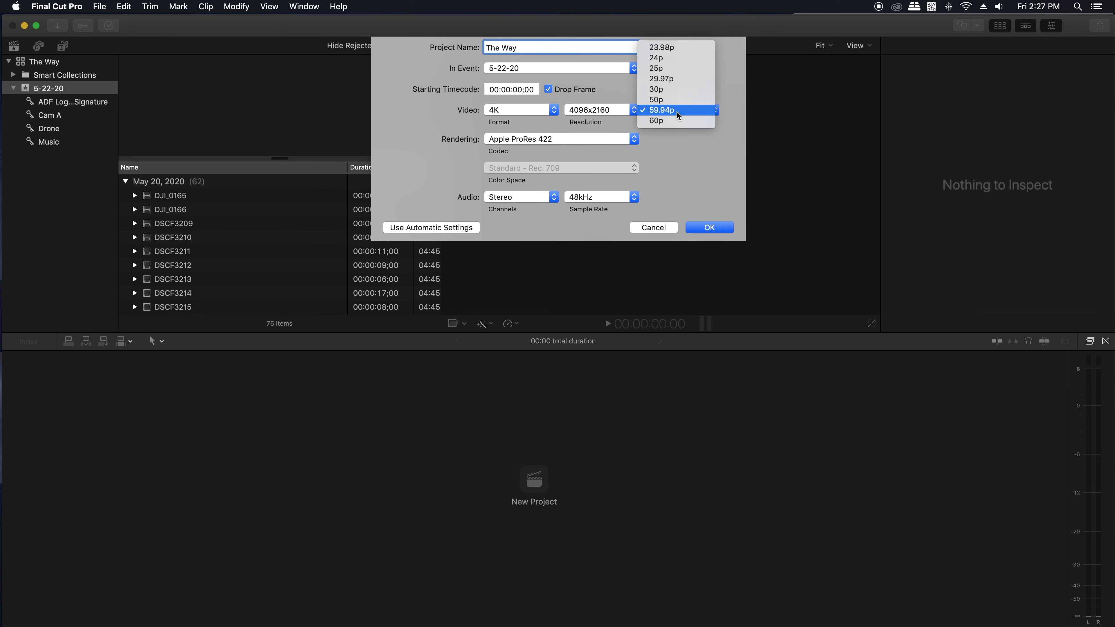
pyautogui.click(667, 63)
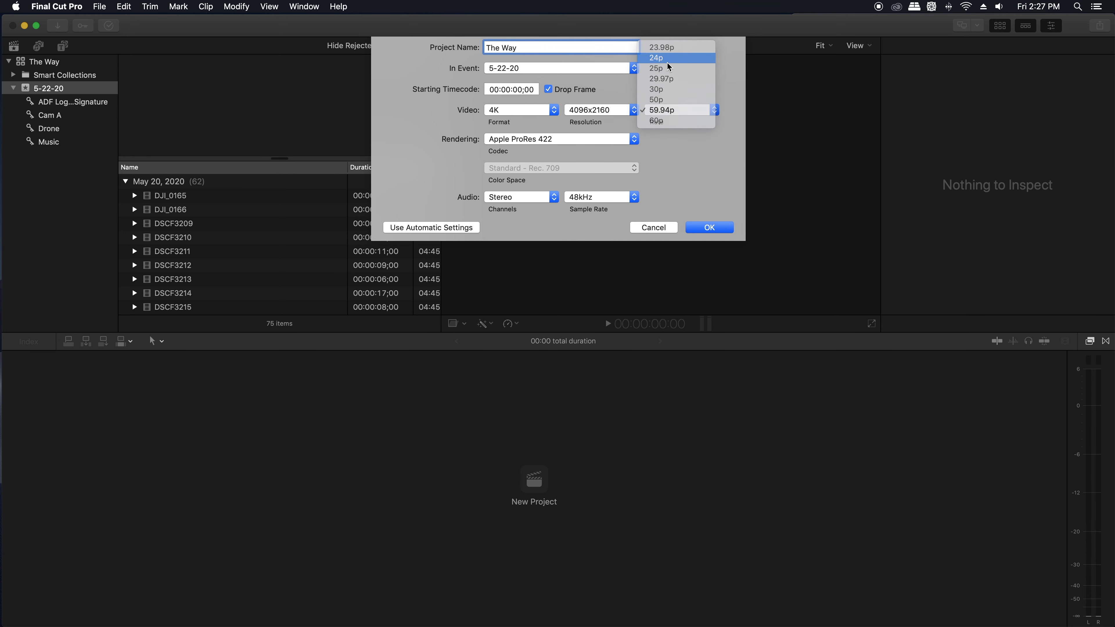
# Step: Confirm the new project and open The Way in the timeline
pyautogui.click(709, 228)
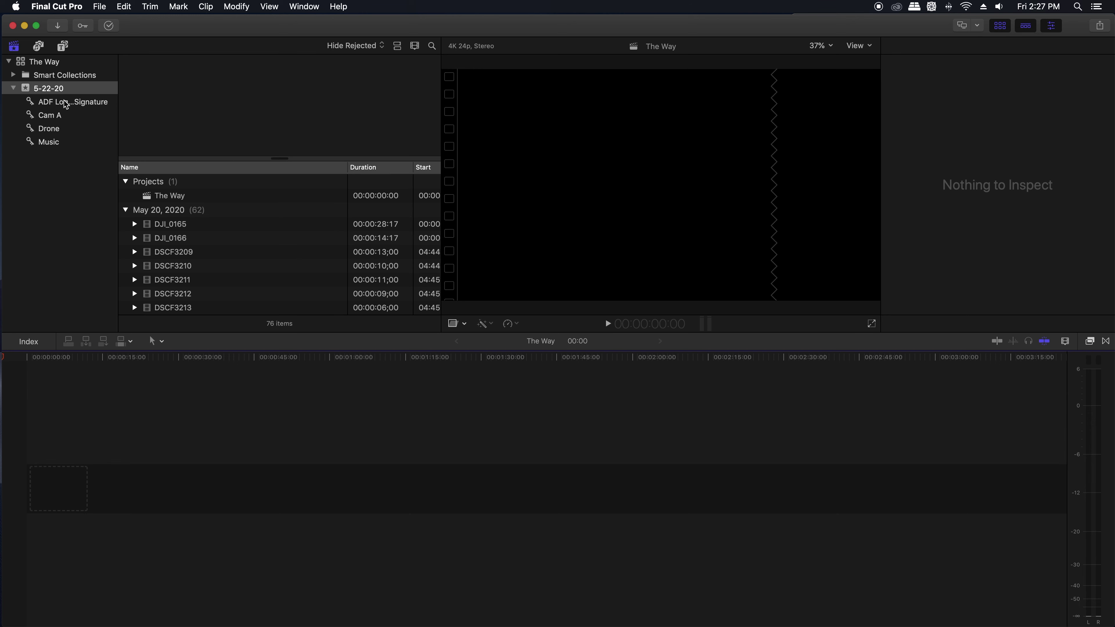
pyautogui.click(149, 200)
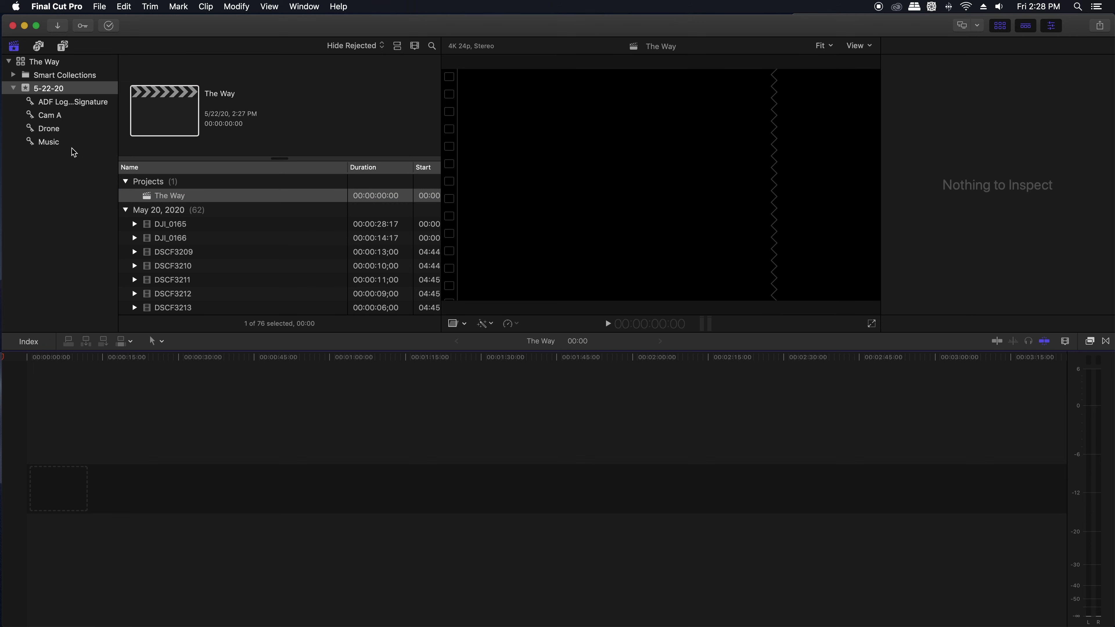
# Step: Add The Way EP from the Music collection to the timeline and lift it from the storyline
pyautogui.click(49, 143)
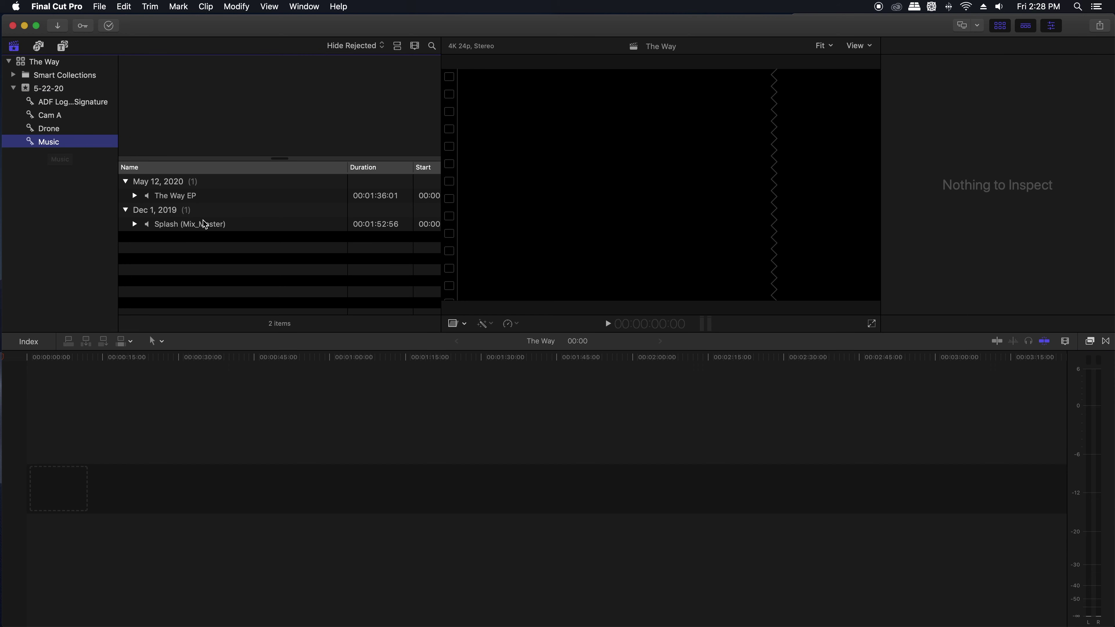
pyautogui.moveTo(172, 196); pyautogui.dragTo(49, 449)
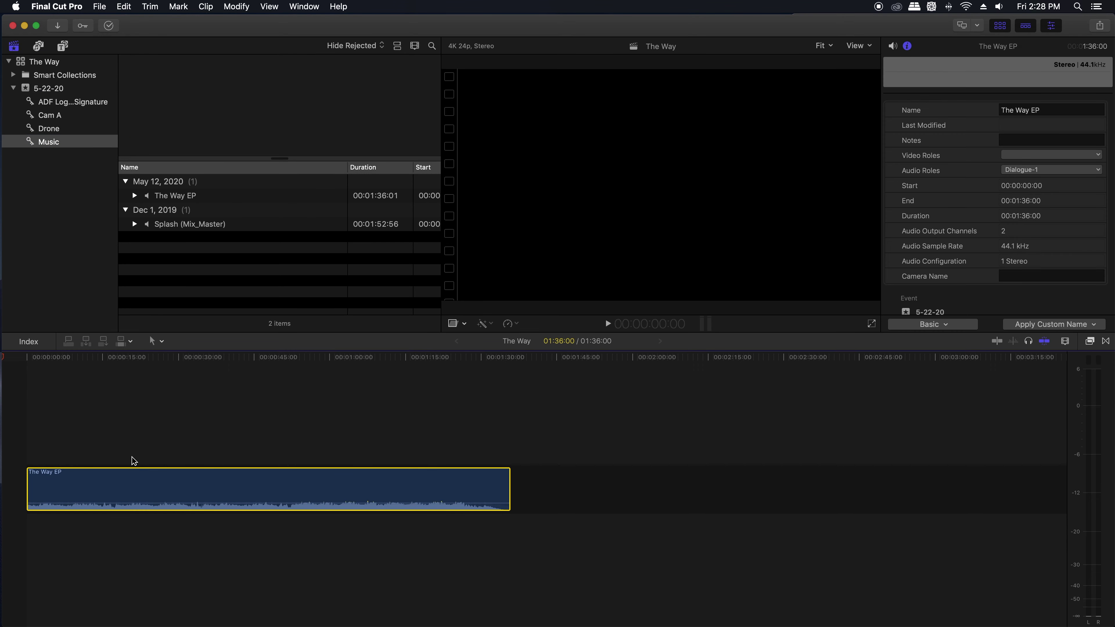
pyautogui.rightClick(119, 480)
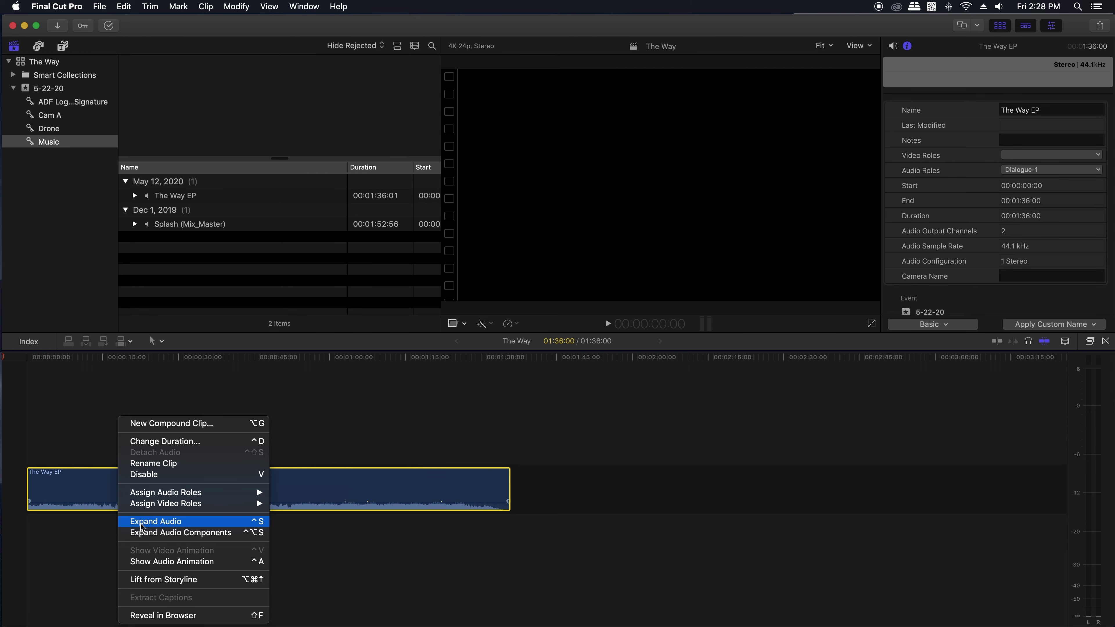
pyautogui.click(173, 579)
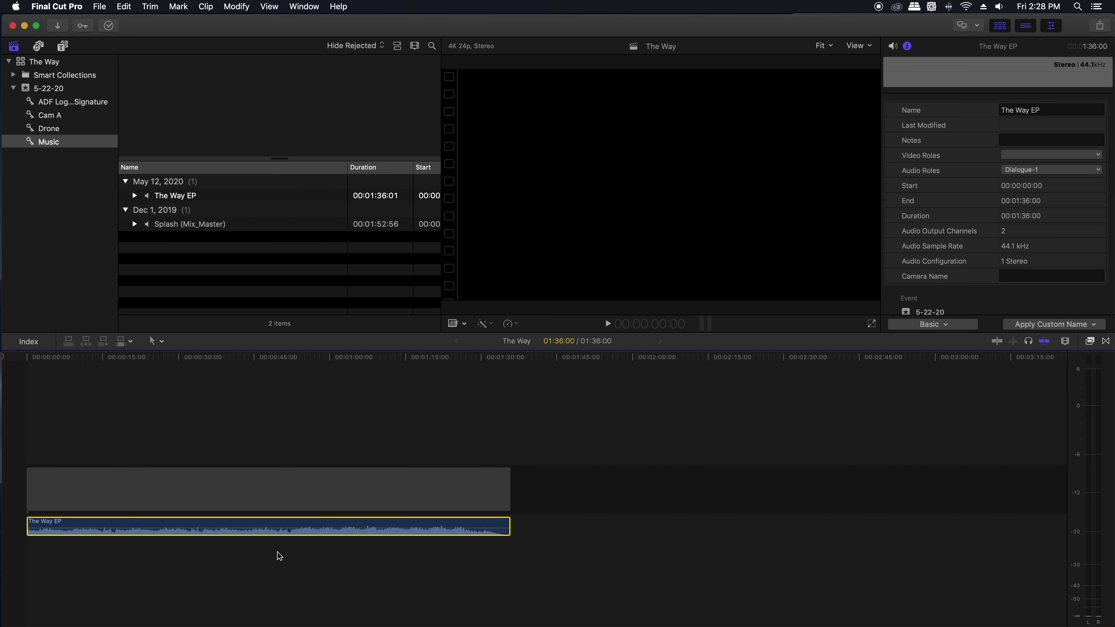
# Step: Extend the gap and connect the ADF Signature 2020 clip above it after the music ends
pyautogui.moveTo(510, 487); pyautogui.dragTo(830, 486)
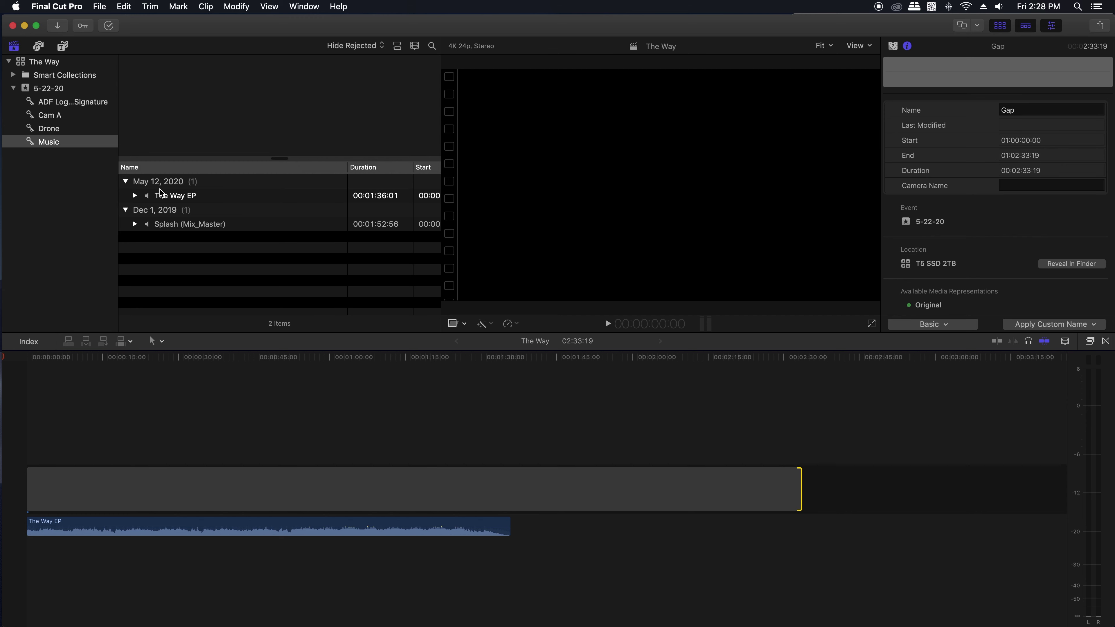
pyautogui.click(81, 105)
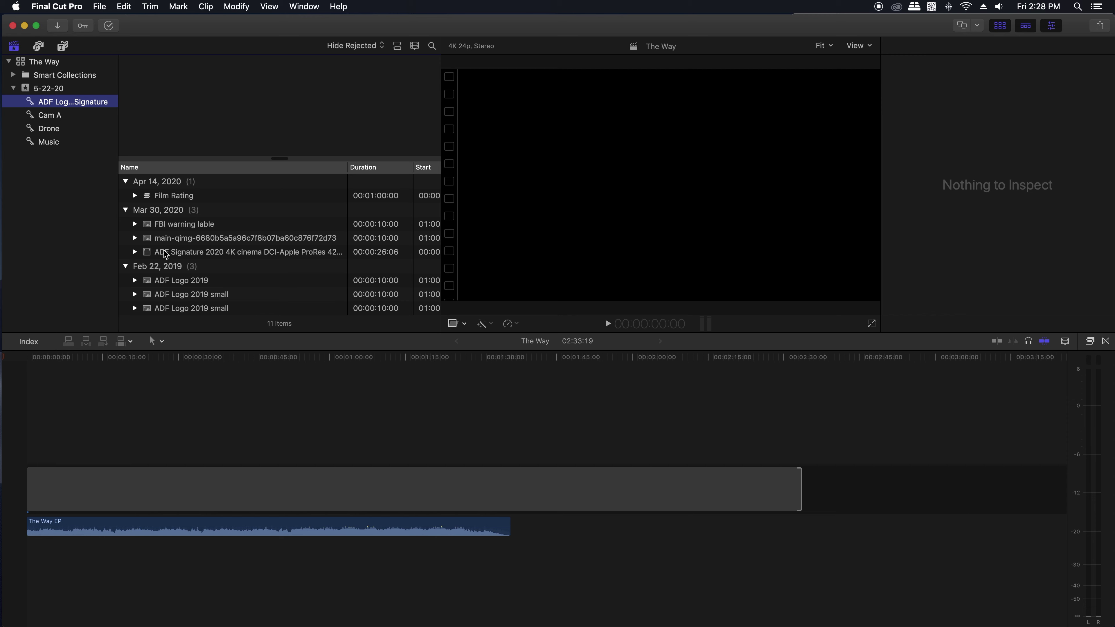
pyautogui.moveTo(165, 254)
pyautogui.mouseDown()
pyautogui.moveTo(540, 430)
pyautogui.moveTo(516, 445)
pyautogui.mouseUp()
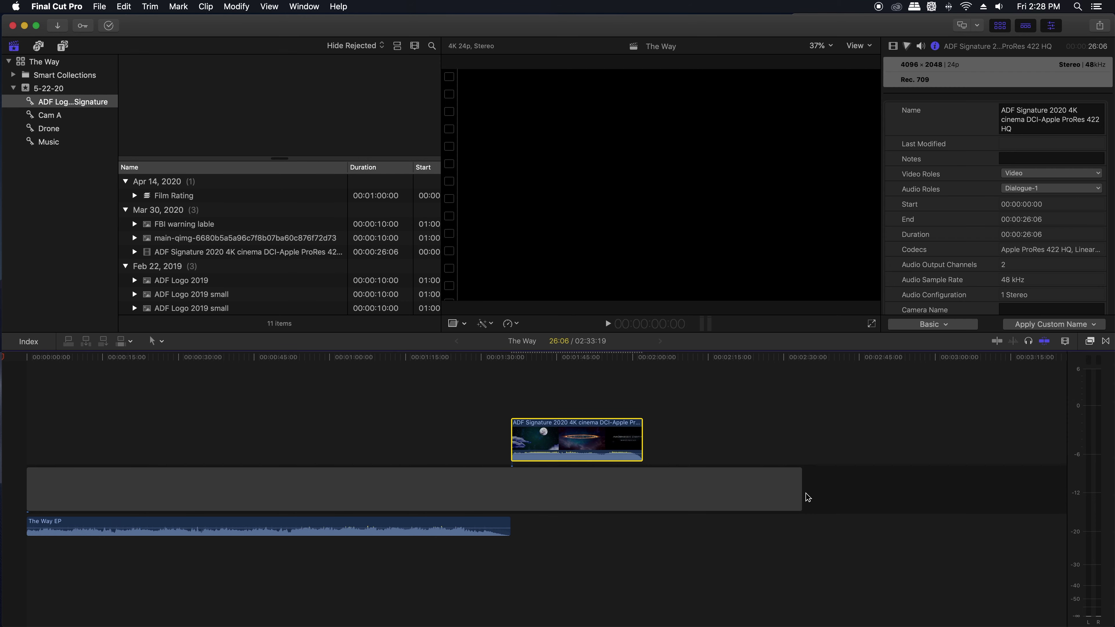
pyautogui.moveTo(801, 485); pyautogui.dragTo(604, 471)
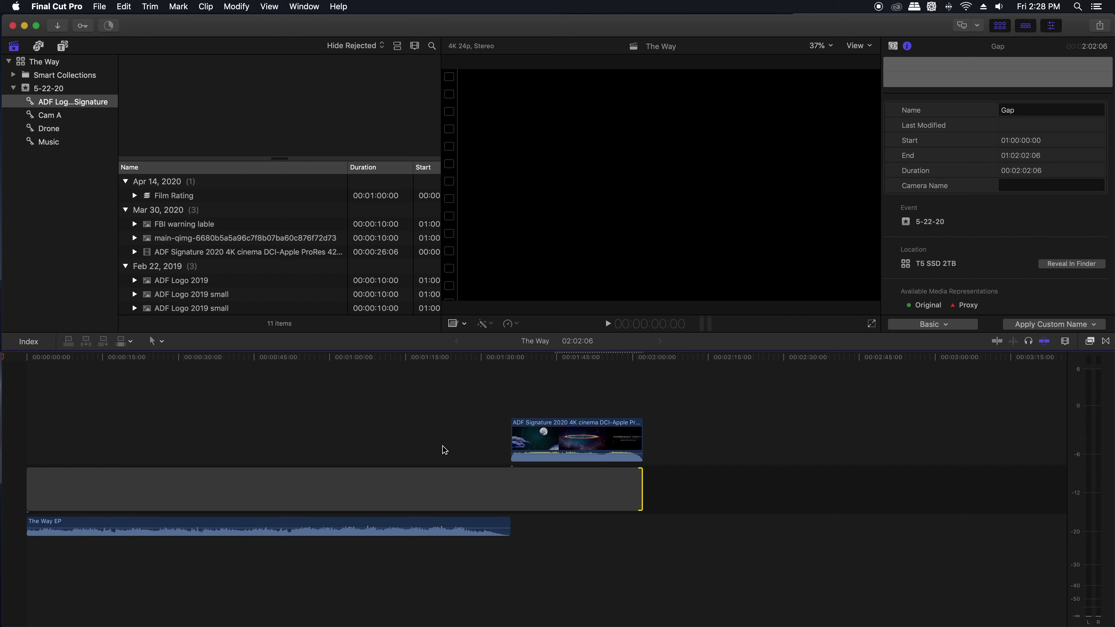
# Step: Zoom into the timeline and scroll back to its start
pyautogui.press('super+equal')
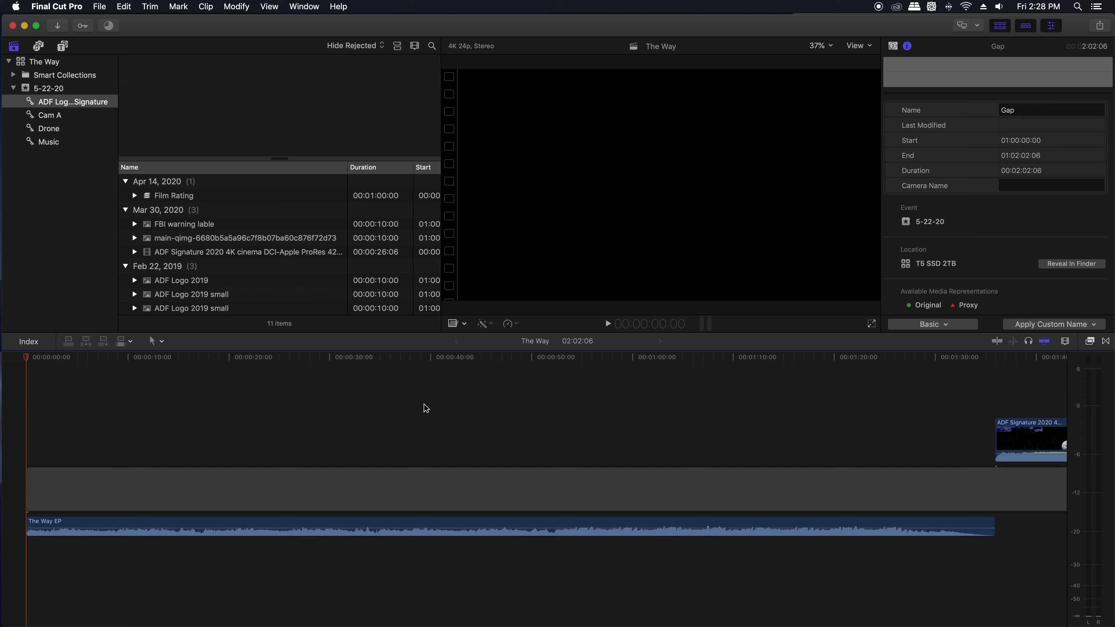
pyautogui.hscroll(10, 419, 407)
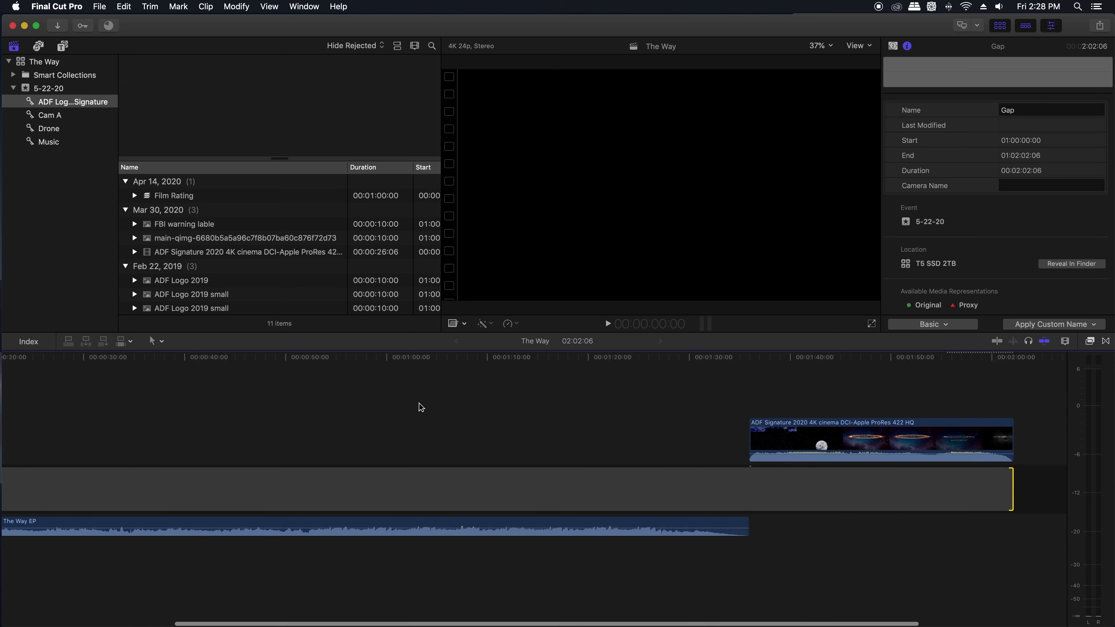
pyautogui.hscroll(-5, 420, 407)
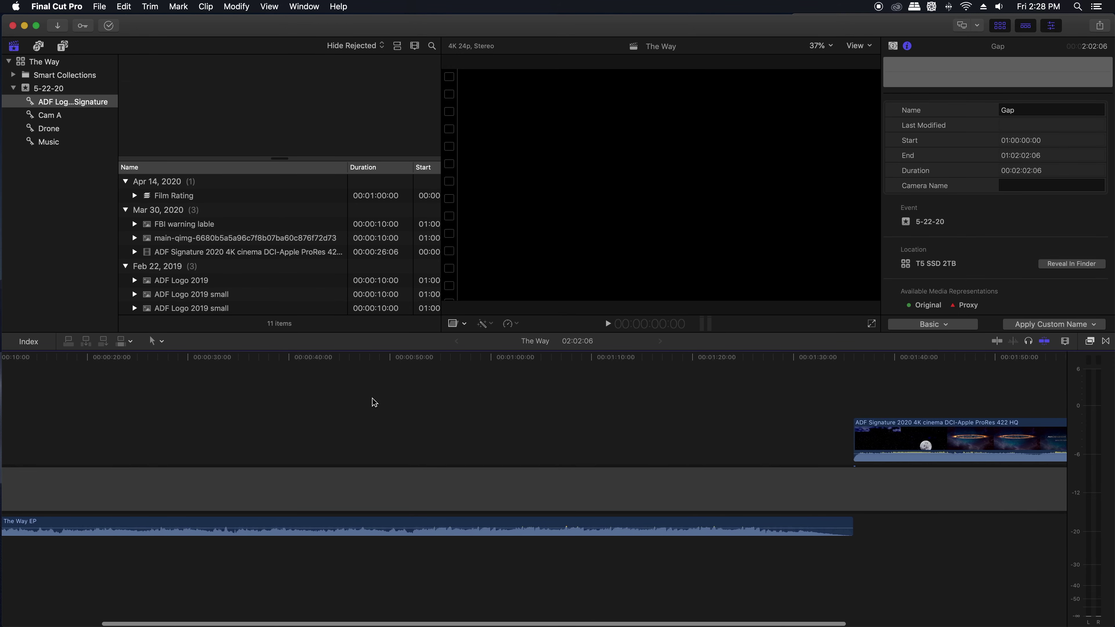
pyautogui.hscroll(-5, 374, 403)
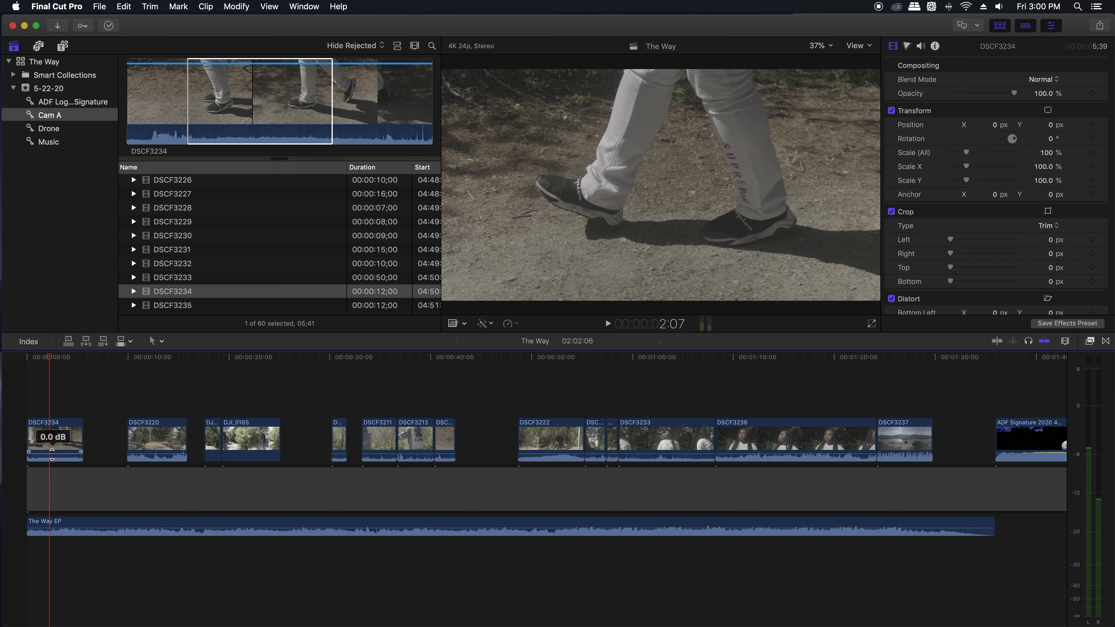
# Step: Select the storyline clips DSCF3234 through DSCF3237 and lower their volume to -∞ dB
pyautogui.moveTo(164, 450)
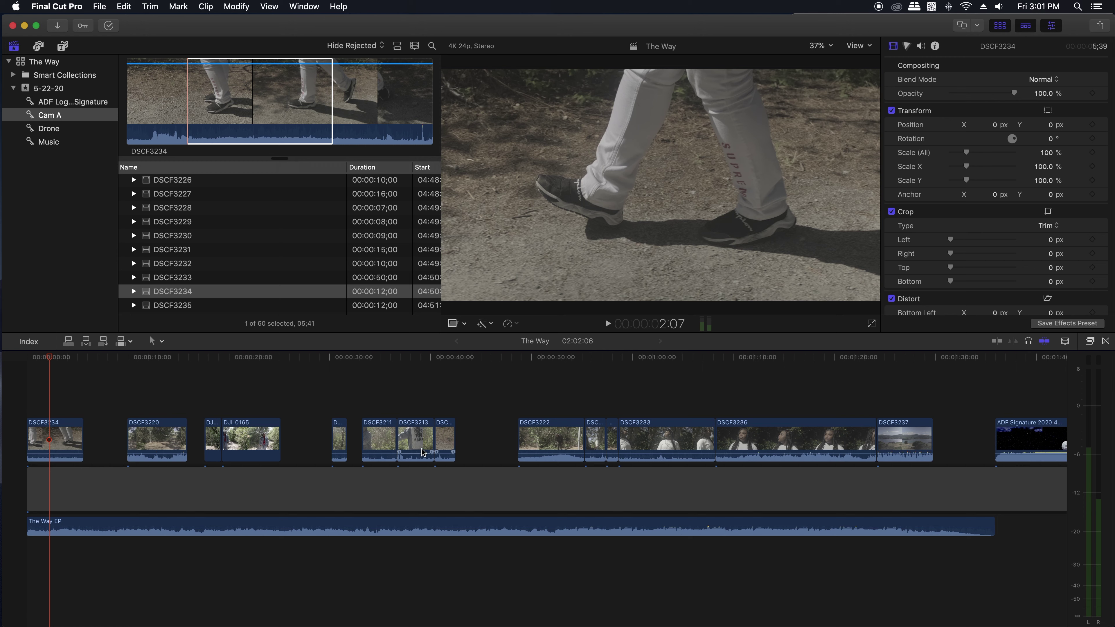
pyautogui.moveTo(333, 451)
pyautogui.moveTo(37, 391); pyautogui.dragTo(949, 425)
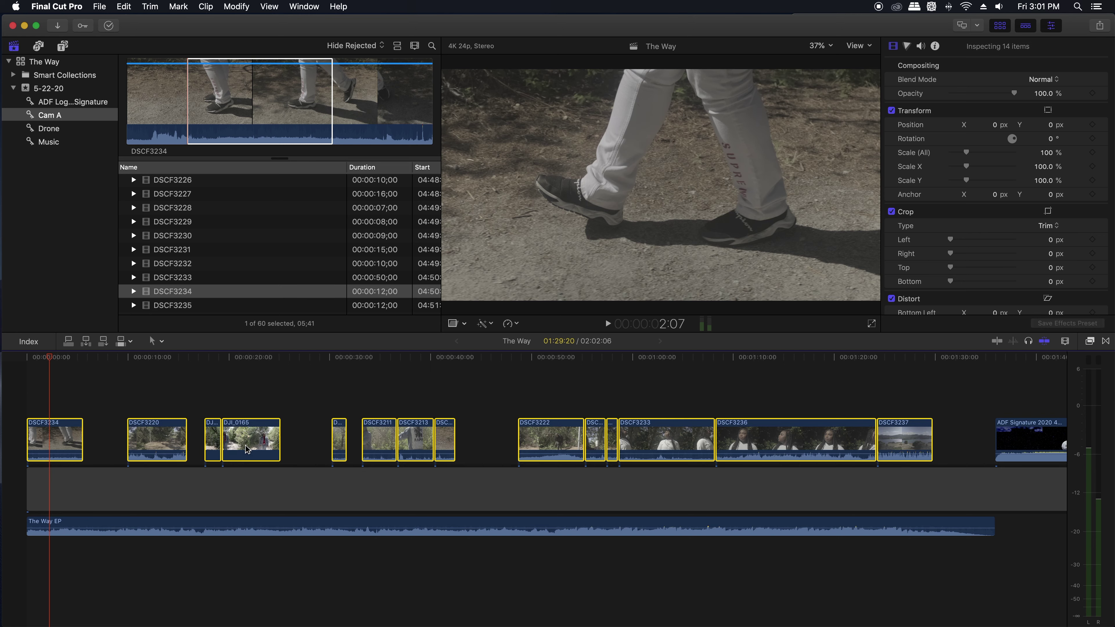
pyautogui.click(920, 47)
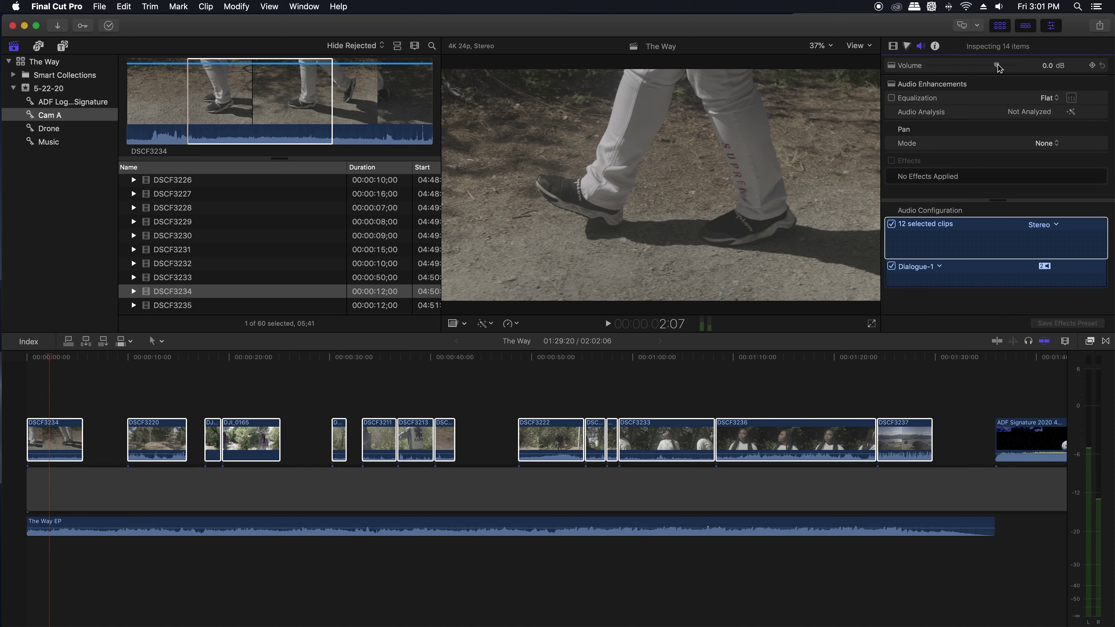
pyautogui.moveTo(985, 67); pyautogui.dragTo(930, 66)
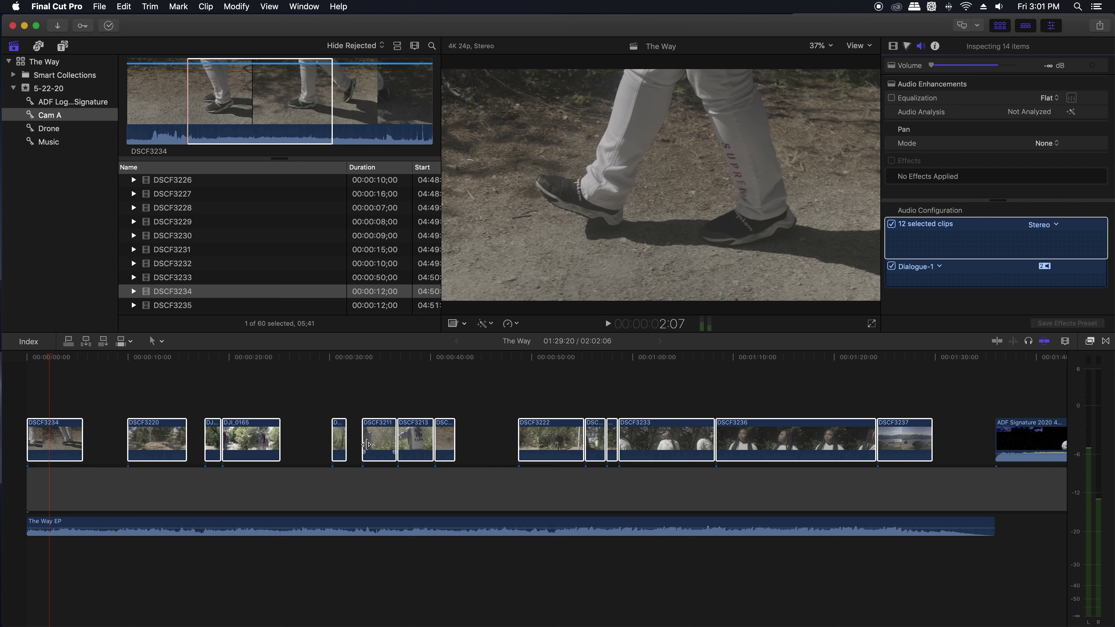
pyautogui.click(58, 400)
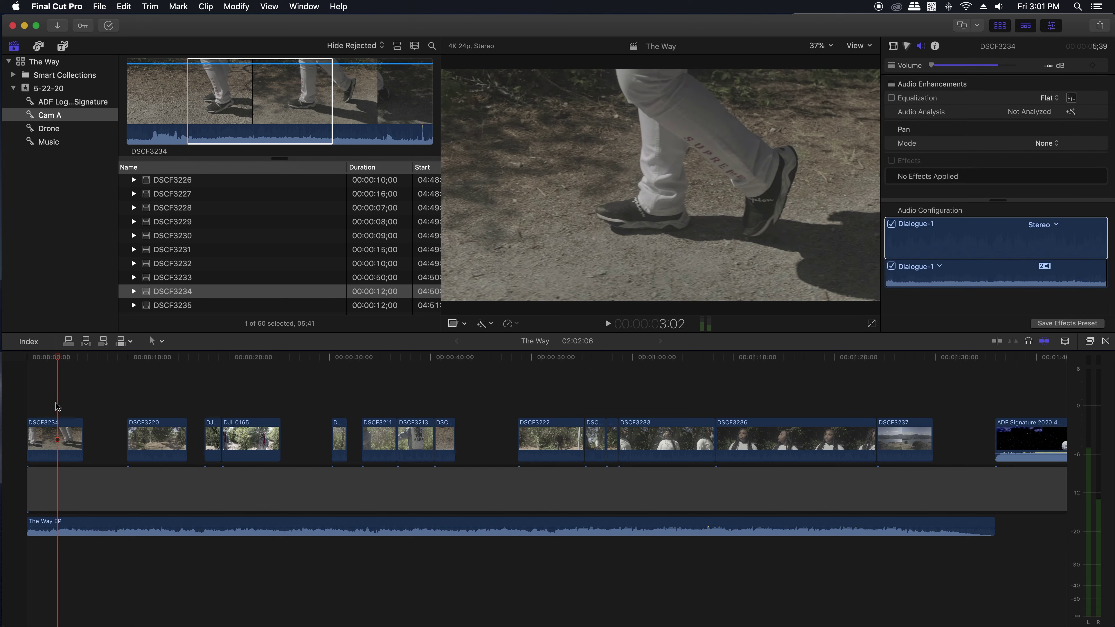
pyautogui.moveTo(57, 358); pyautogui.dragTo(29, 361)
pyautogui.press('space')
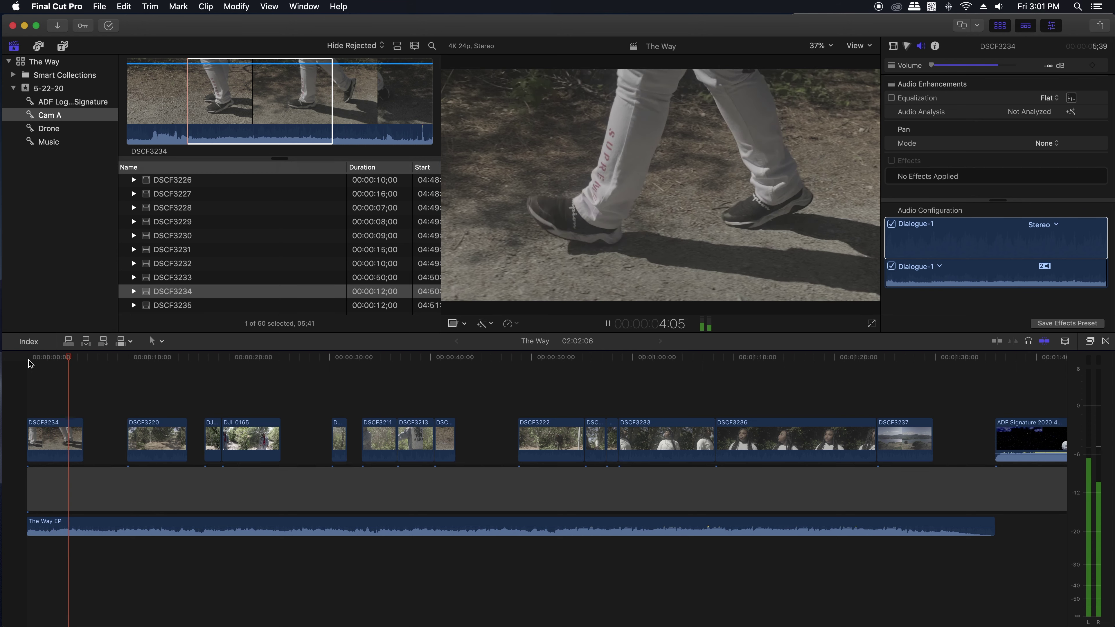
pyautogui.press('space')
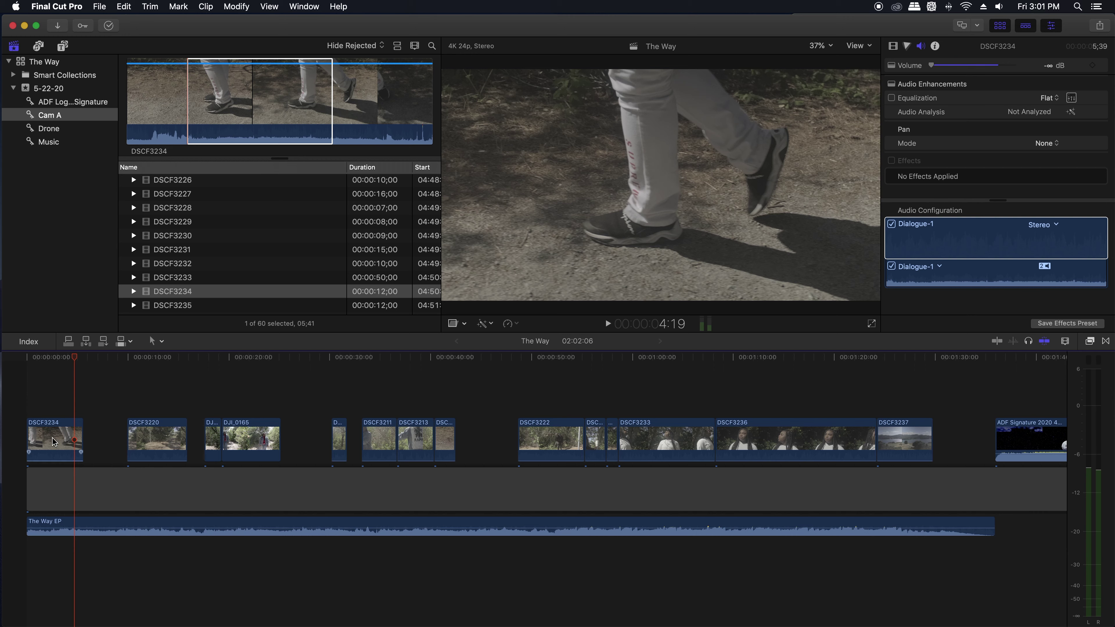
pyautogui.click(55, 358)
pyautogui.click(42, 359)
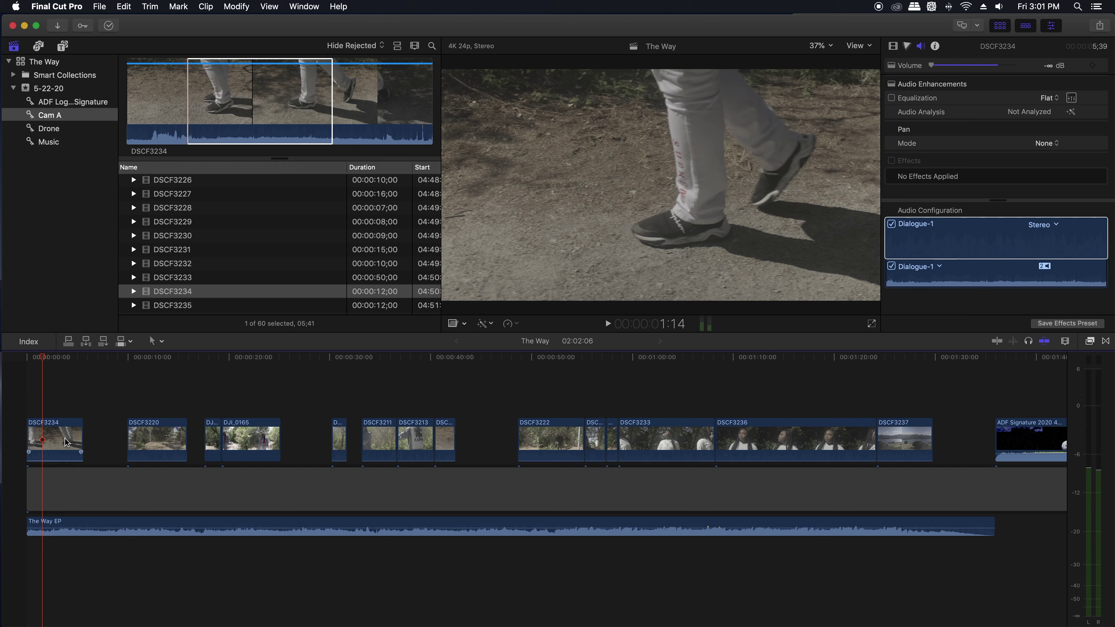
pyautogui.click(54, 438)
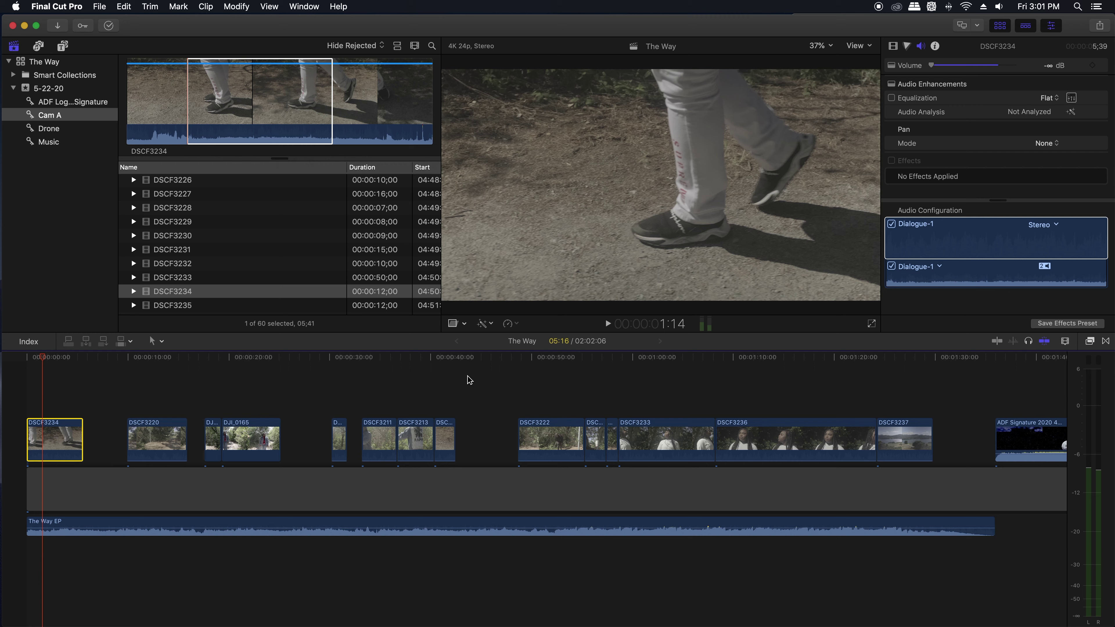
# Step: Begin a custom retime on DSCF3234, entering a rate of 4
pyautogui.click(511, 325)
pyautogui.click(511, 325)
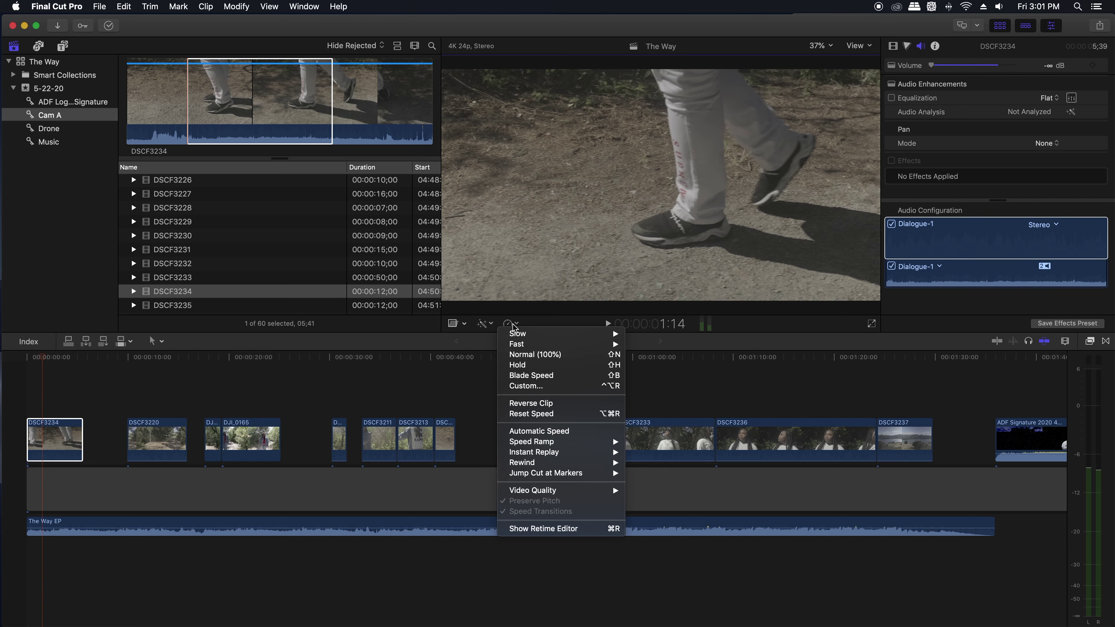
pyautogui.moveTo(522, 337)
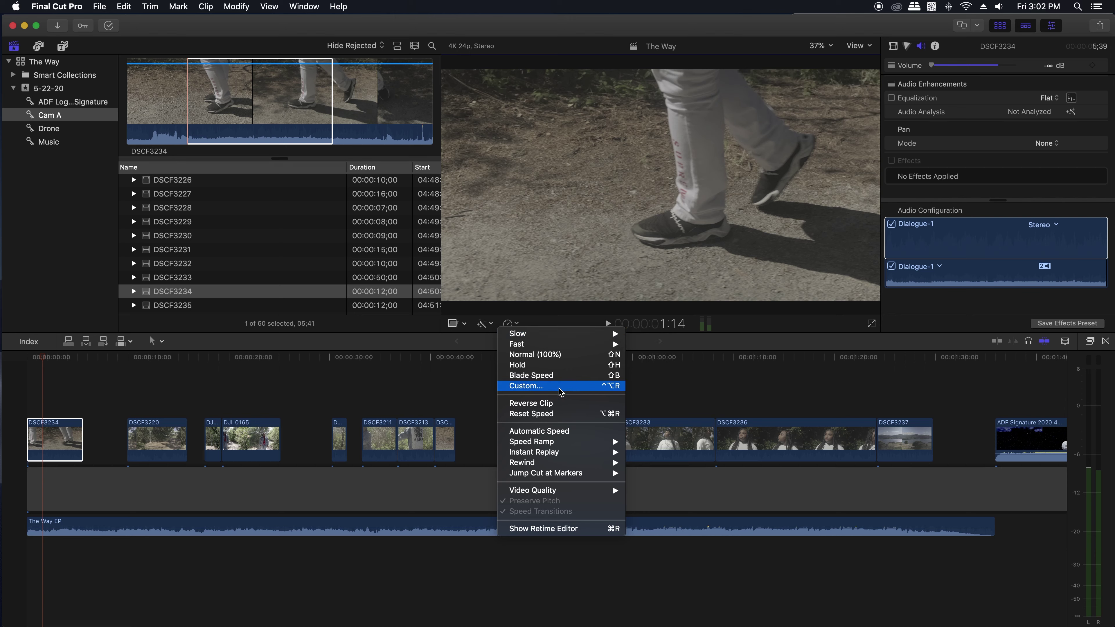
pyautogui.click(525, 387)
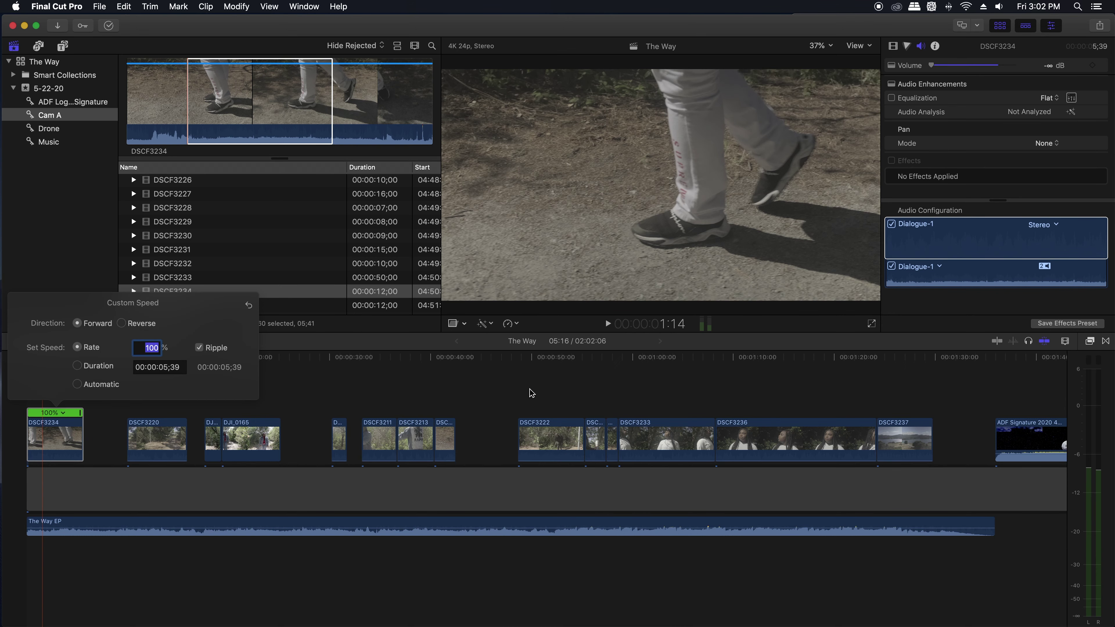
pyautogui.write('40')
pyautogui.click(102, 413)
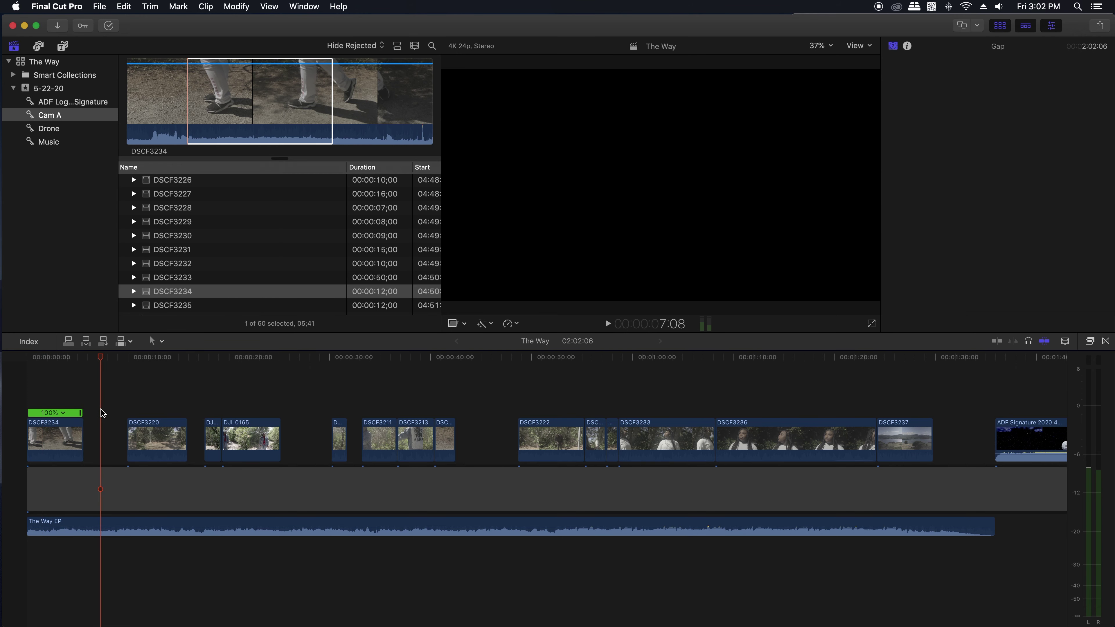
# Step: Reselect DSCF3234 and apply a custom 40% speed, stretching it to 14;09
pyautogui.click(56, 433)
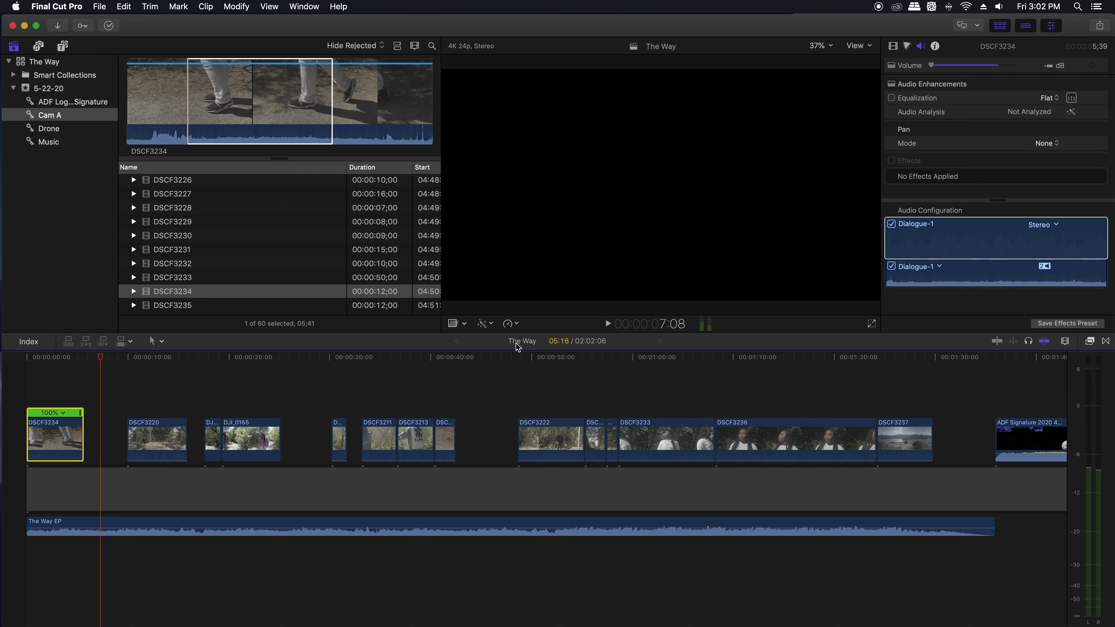
pyautogui.click(511, 324)
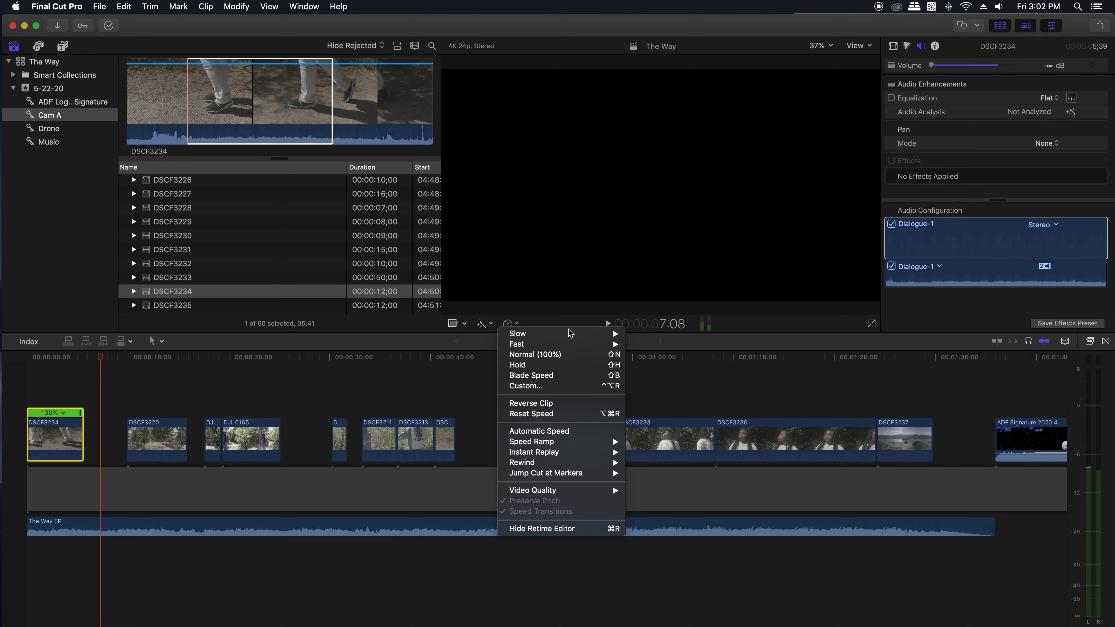
pyautogui.click(560, 386)
pyautogui.write('40')
pyautogui.press('Return')
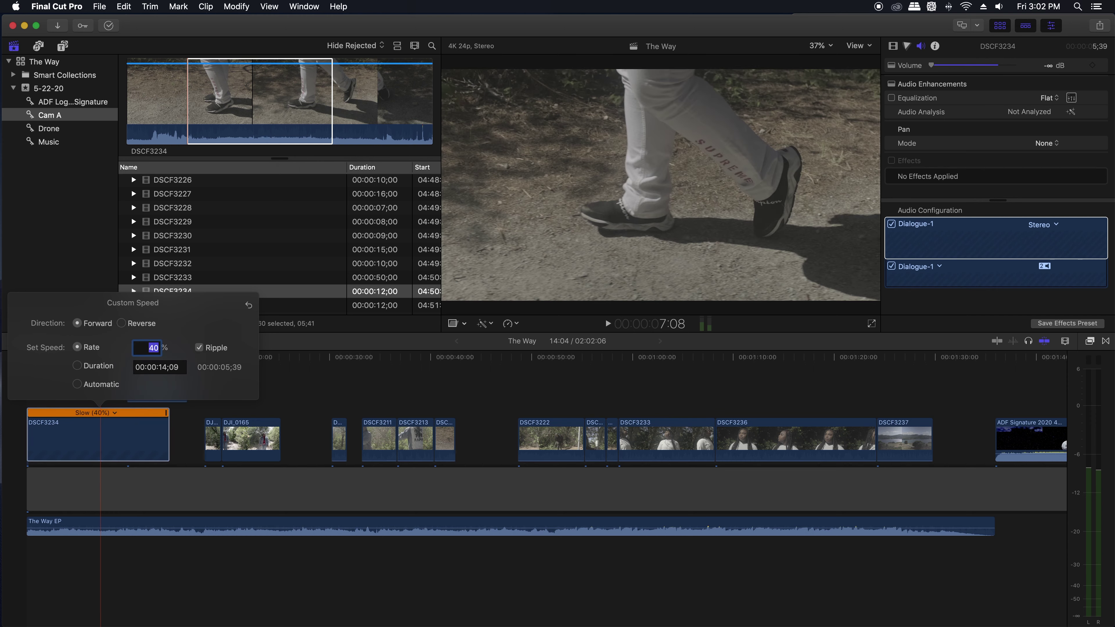
pyautogui.press('Escape')
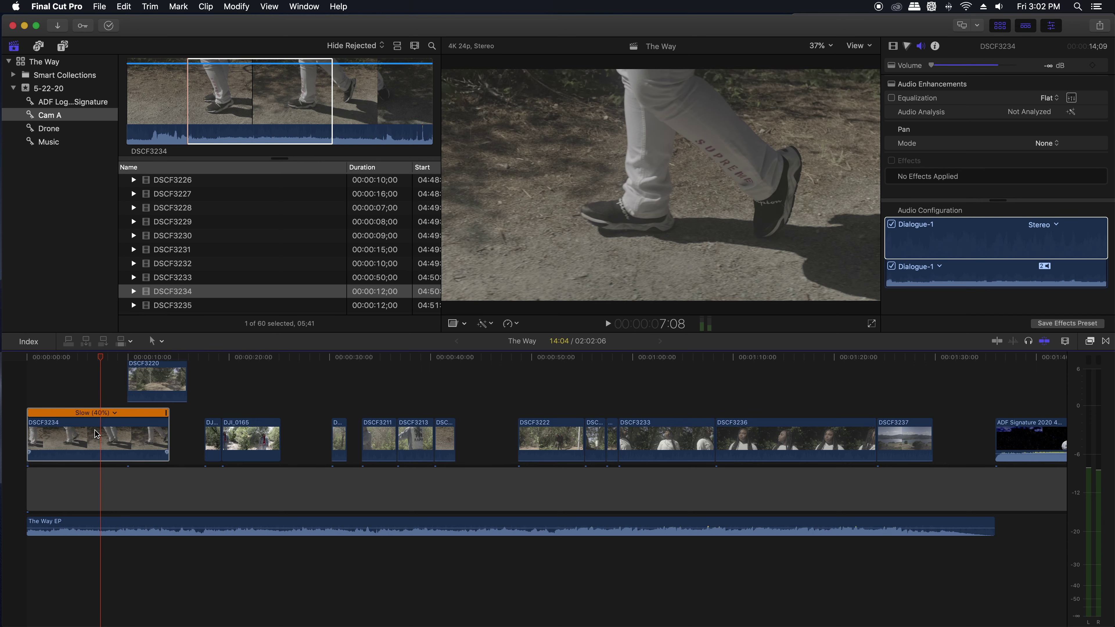
# Step: Shift the DJ_0165 clips later, slot DSCF3220 after DSCF3234, and replay from the start
pyautogui.hscroll(1, 167, 433)
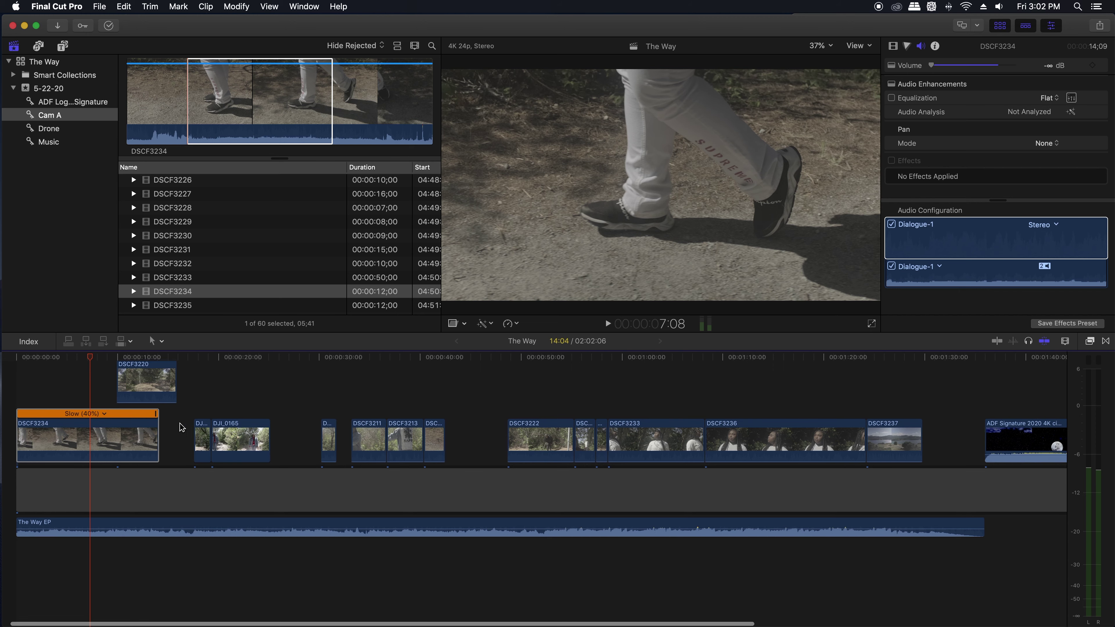
pyautogui.moveTo(181, 427); pyautogui.dragTo(318, 439)
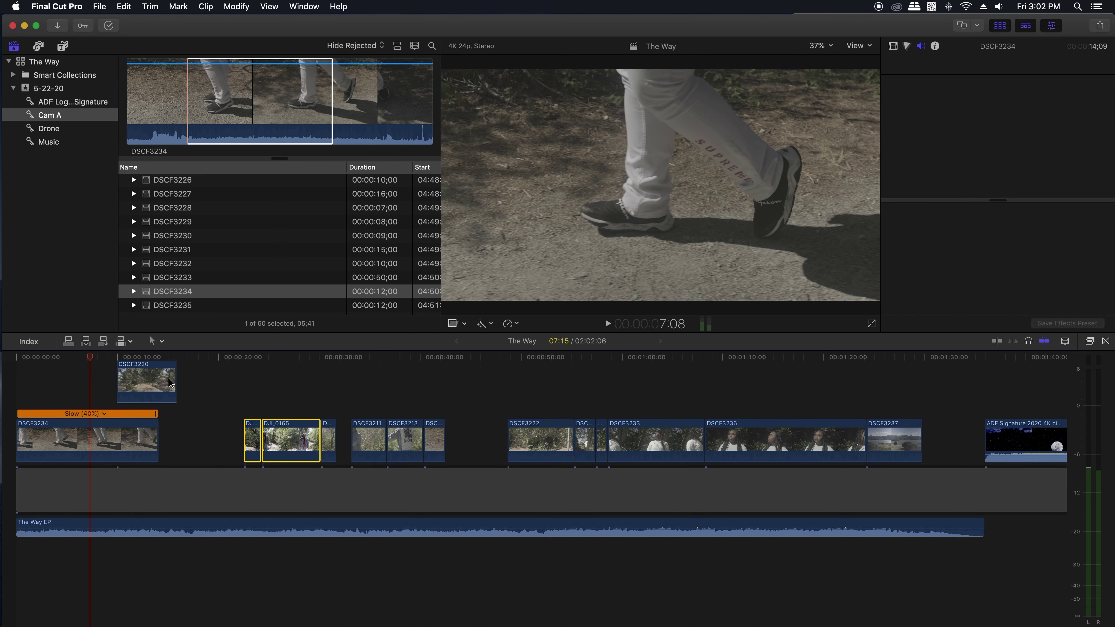
pyautogui.moveTo(181, 384); pyautogui.dragTo(209, 437)
pyautogui.moveTo(90, 357); pyautogui.dragTo(18, 360)
pyautogui.press('space')
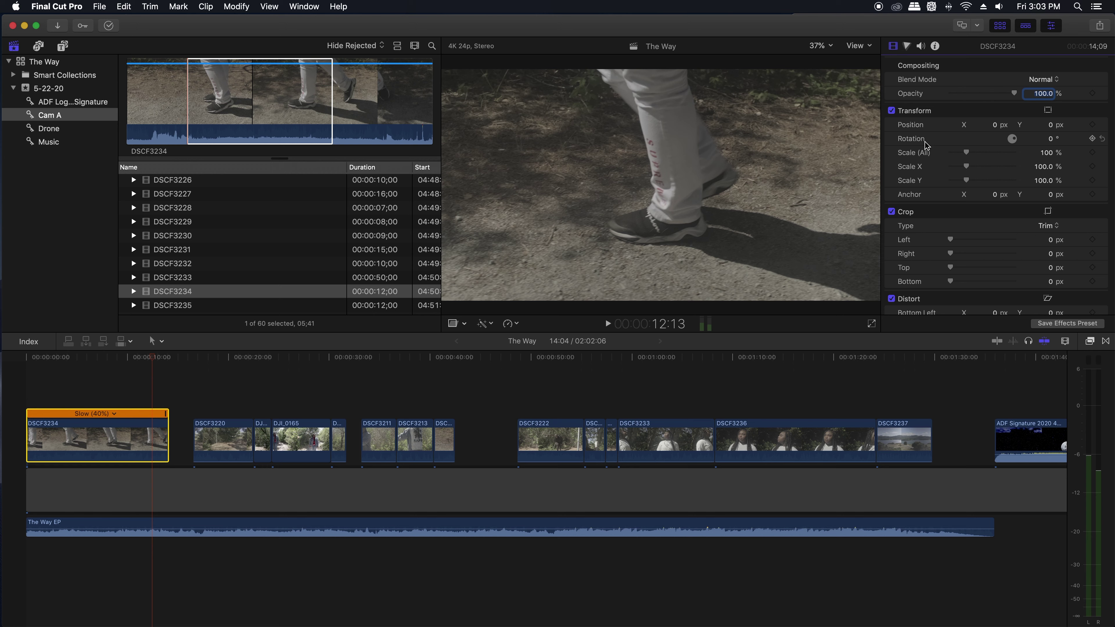
# Step: Enable Stabilization for DSCF3234 in the Video inspector
pyautogui.scroll(-3, 940, 228)
pyautogui.scroll(-4, 941, 228)
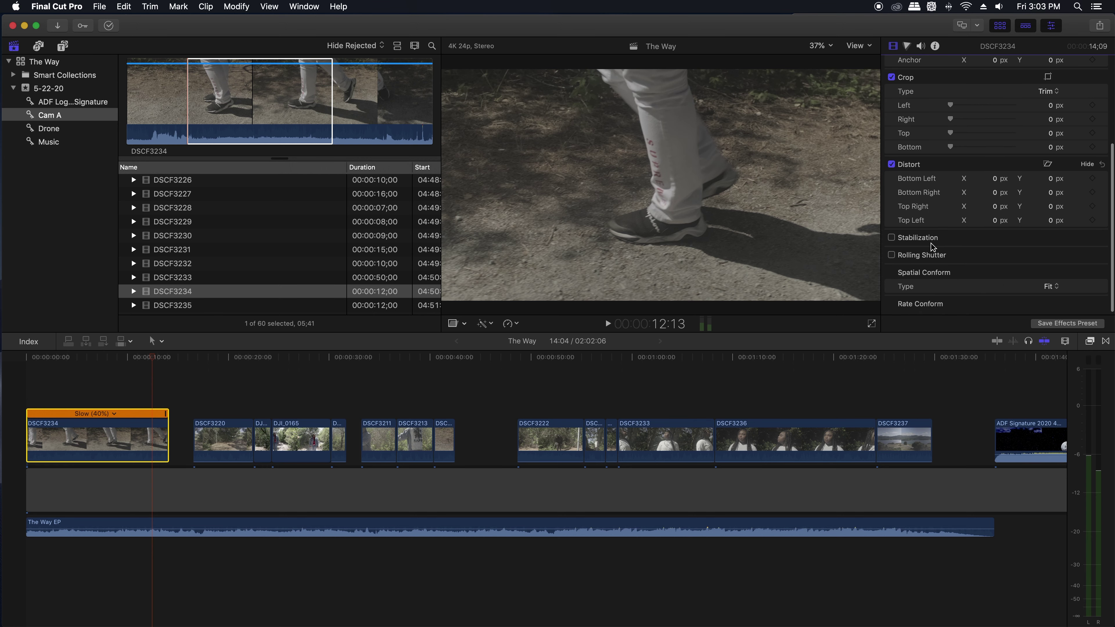
pyautogui.click(891, 236)
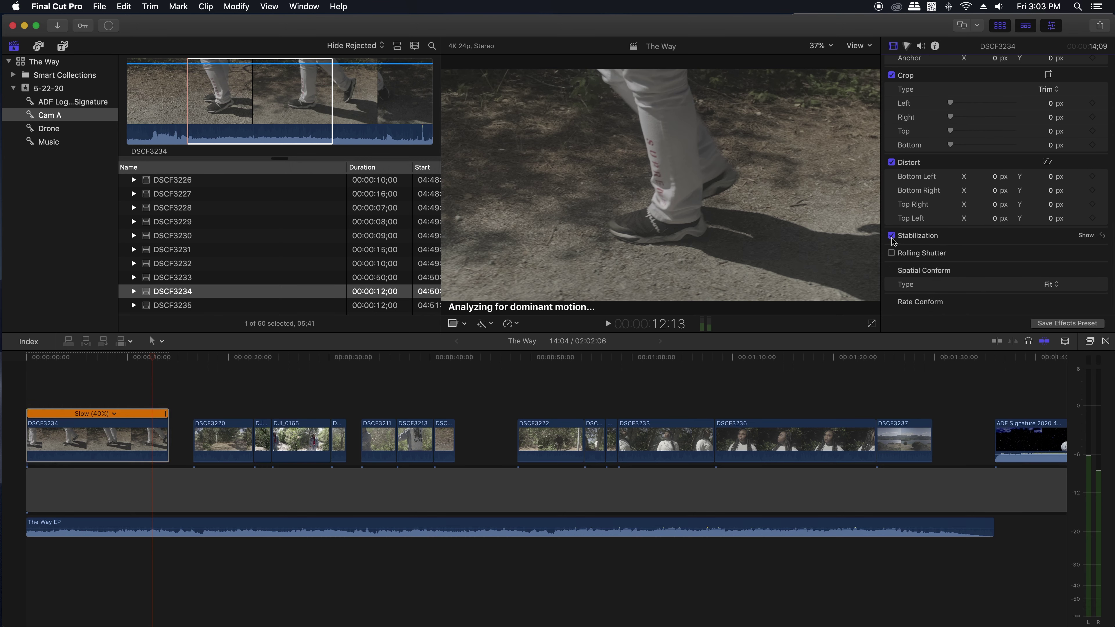
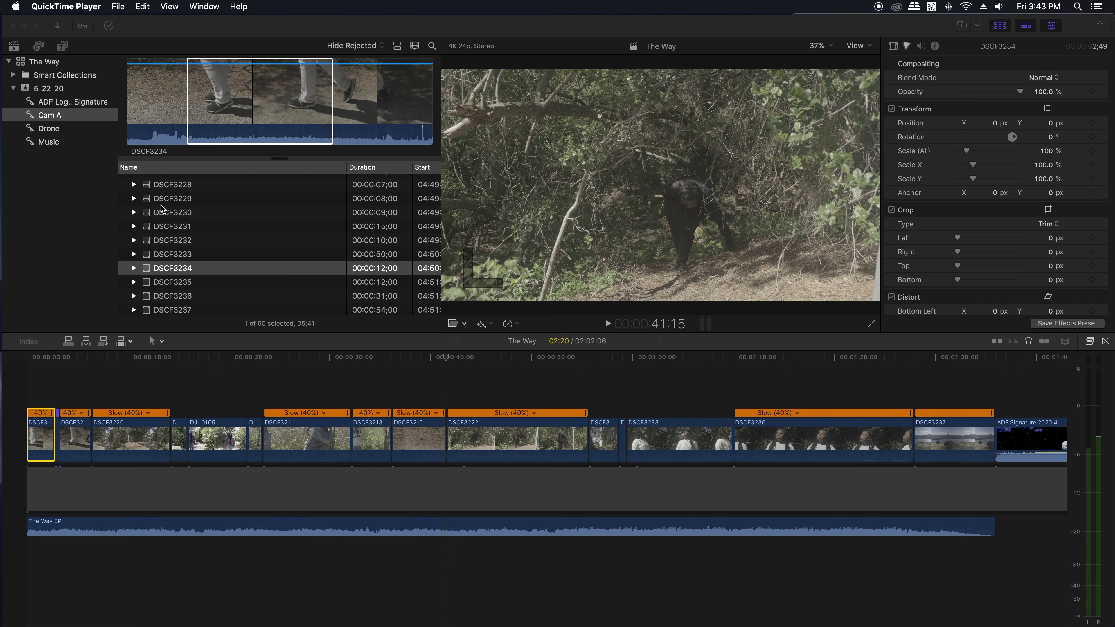
# Step: Bring the Fujifilm LUT for F-Log page forward in Safari and scroll to the F-Log_LUT_E_Ver.1.16.zip download
pyautogui.moveTo(2, 143)
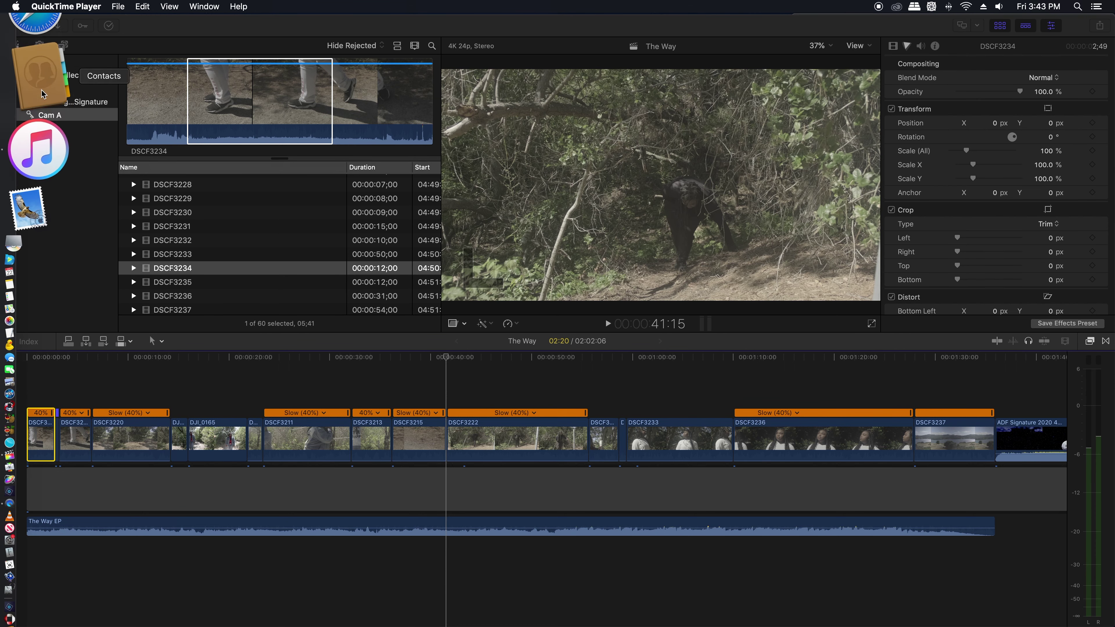
pyautogui.moveTo(11, 549)
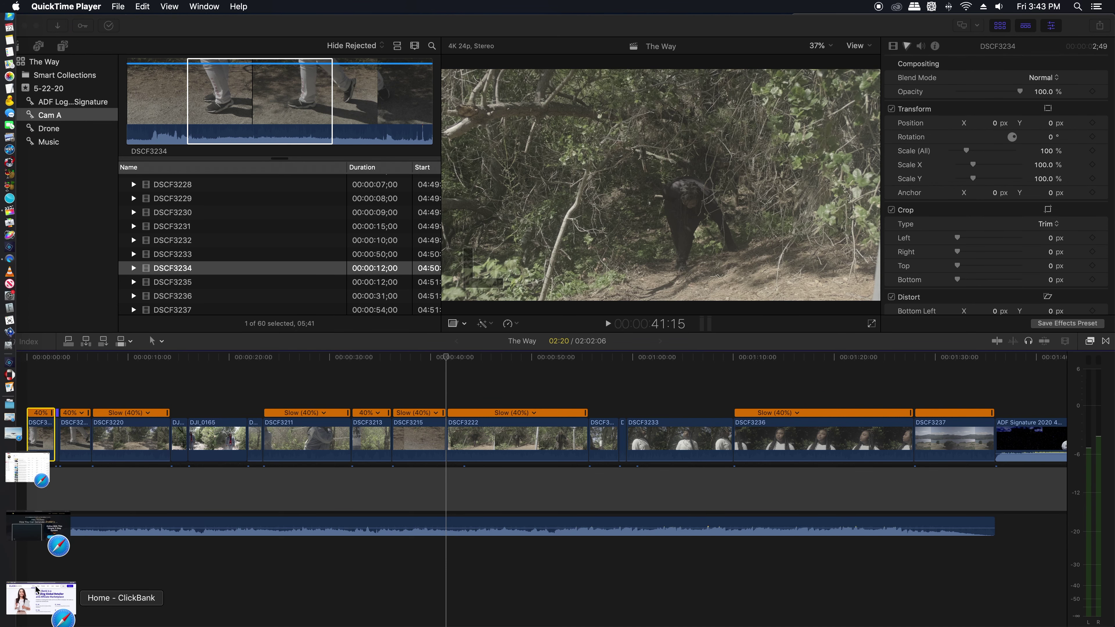
pyautogui.scroll(-2, 35, 571)
pyautogui.click(39, 564)
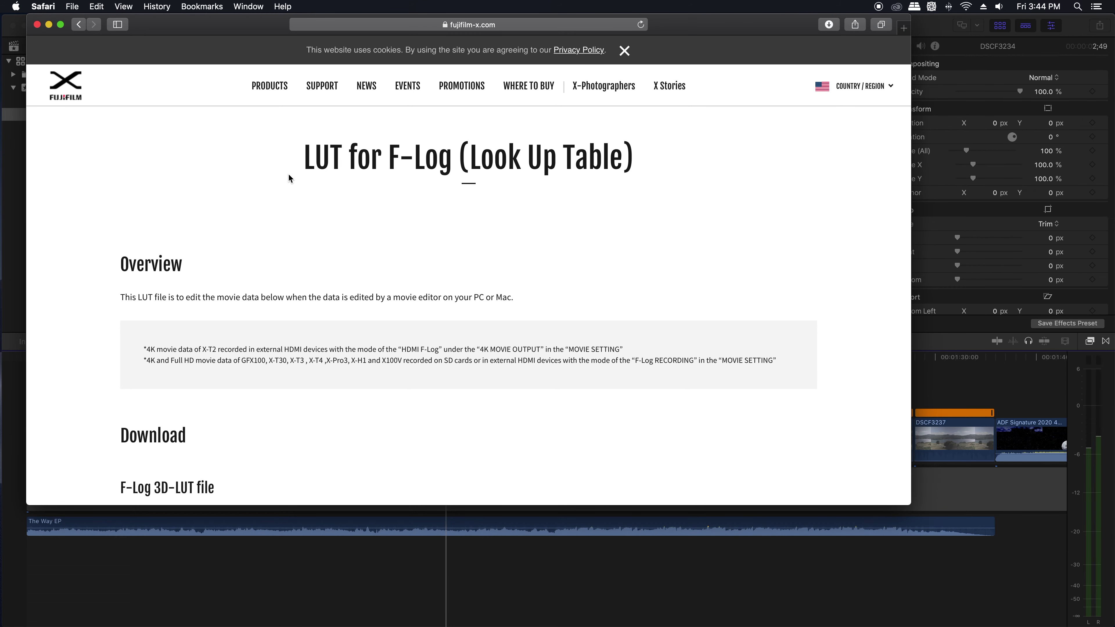
pyautogui.scroll(-4, 250, 277)
pyautogui.scroll(-4, 205, 373)
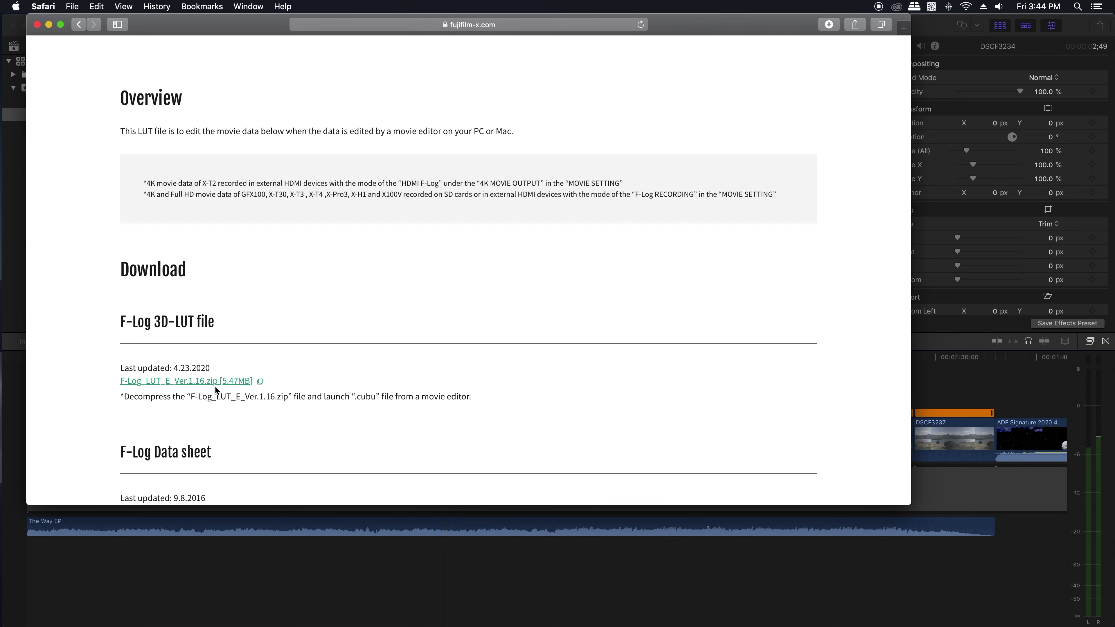
# Step: View the unpacked F-Log_LUT_E_Ver.1.16 folder in Finder, then return to the Final Cut Pro project
pyautogui.moveTo(2, 36)
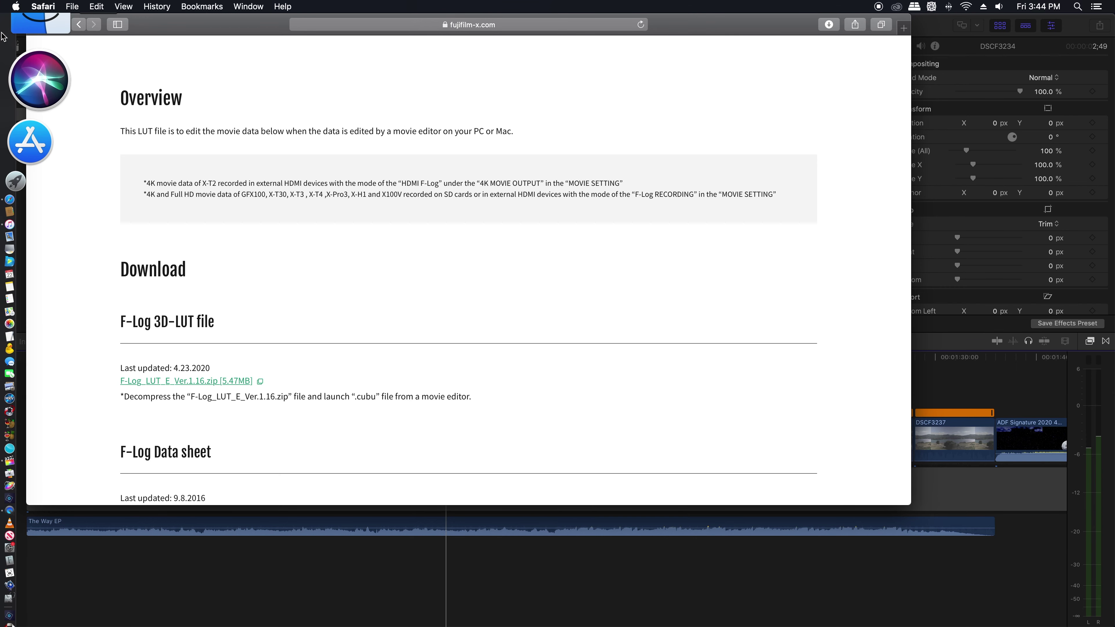
pyautogui.click(5, 26)
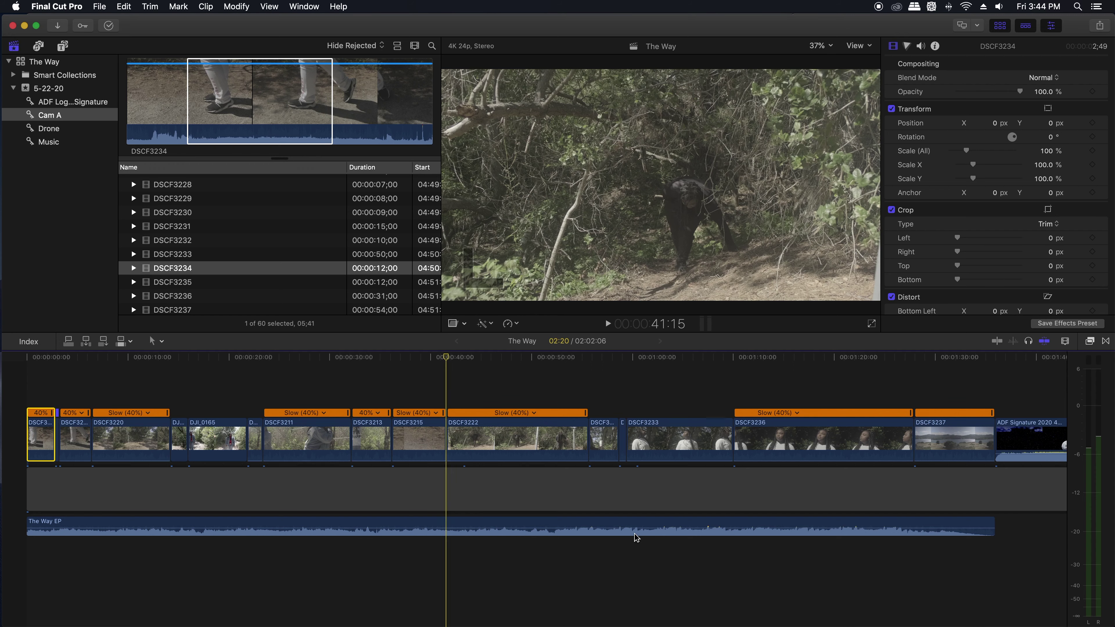
pyautogui.click(582, 563)
# Step: Drag the mLut by motionVFX effect from the Effects browser onto DSCF3220 and the clip after it
pyautogui.scroll(3, 998, 176)
pyautogui.scroll(8, 997, 164)
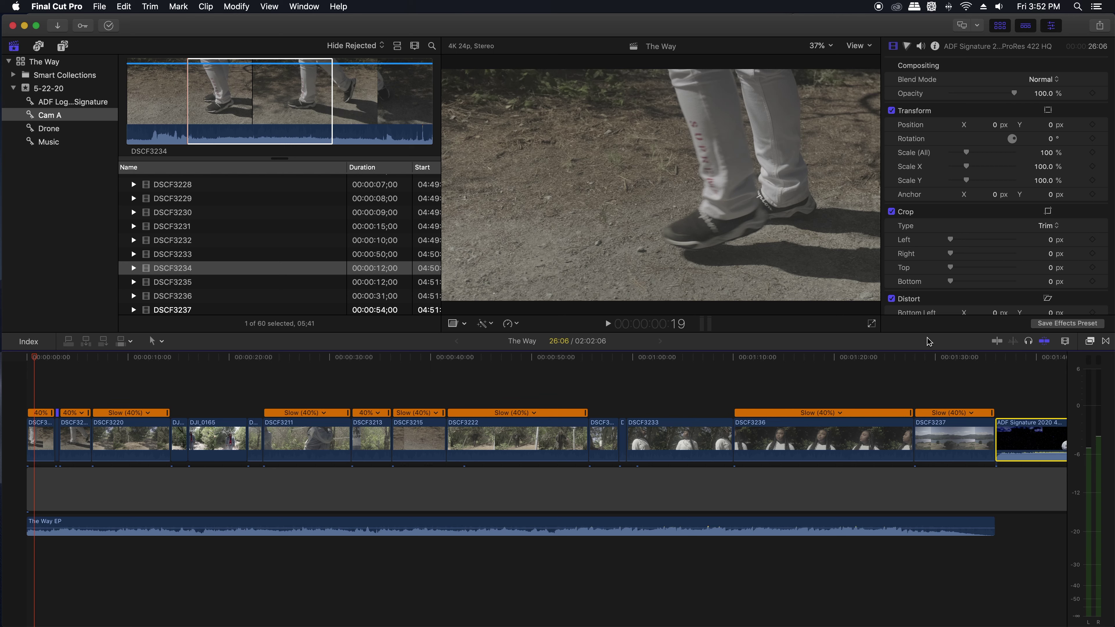
pyautogui.click(1090, 343)
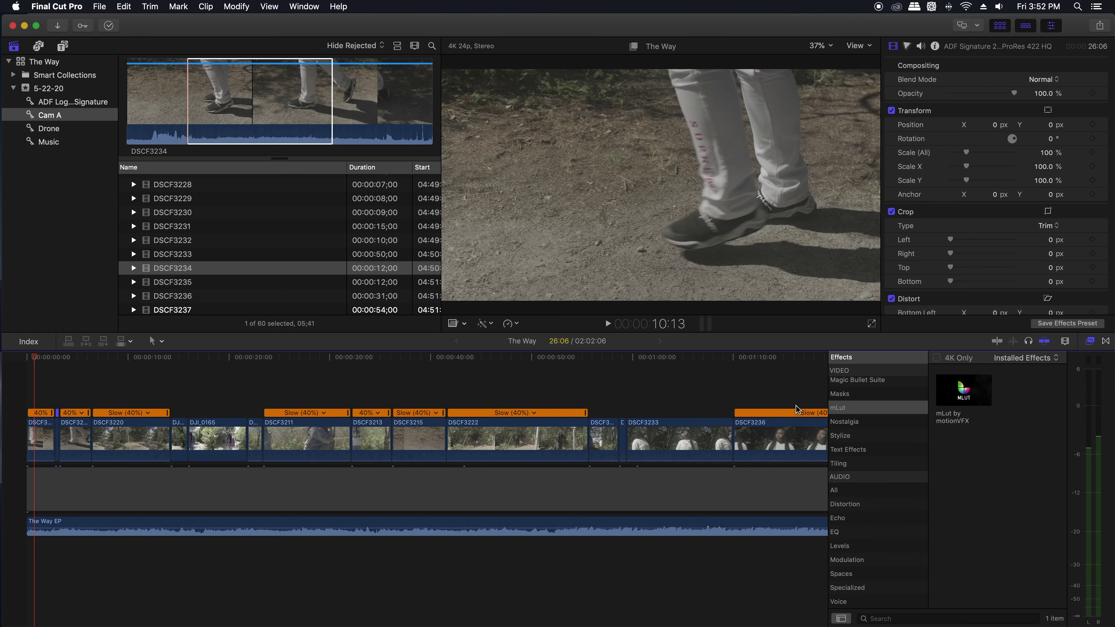
pyautogui.moveTo(962, 396); pyautogui.dragTo(39, 432)
pyautogui.moveTo(958, 394); pyautogui.dragTo(73, 431)
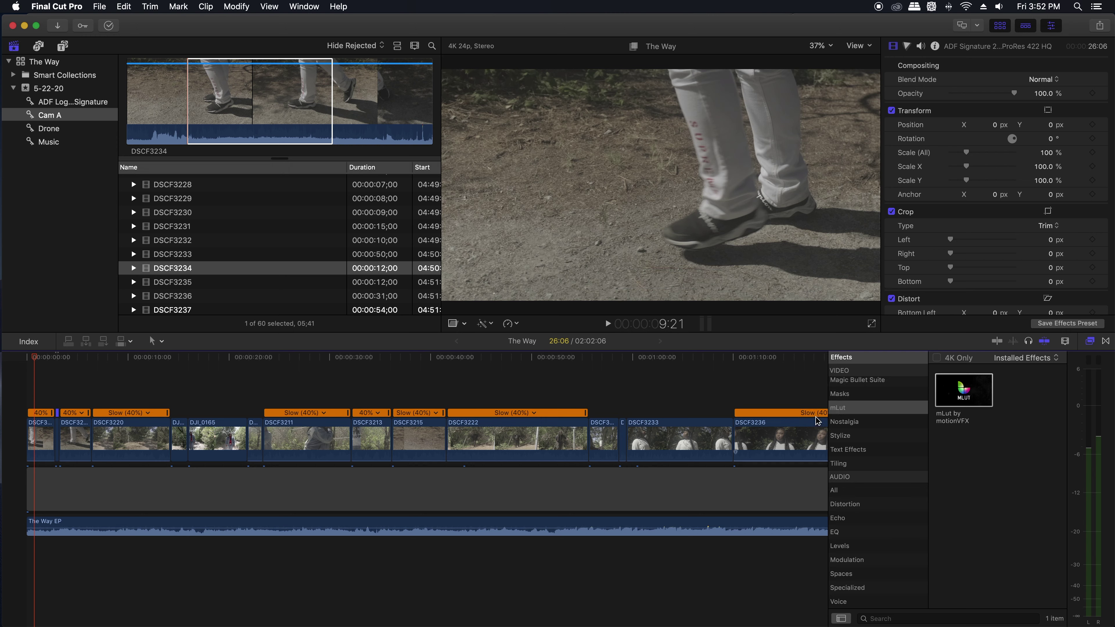
pyautogui.moveTo(972, 397); pyautogui.dragTo(151, 432)
pyautogui.moveTo(968, 394); pyautogui.dragTo(177, 432)
pyautogui.moveTo(961, 392)
pyautogui.mouseDown()
pyautogui.moveTo(879, 400)
pyautogui.moveTo(764, 439)
pyautogui.mouseUp()
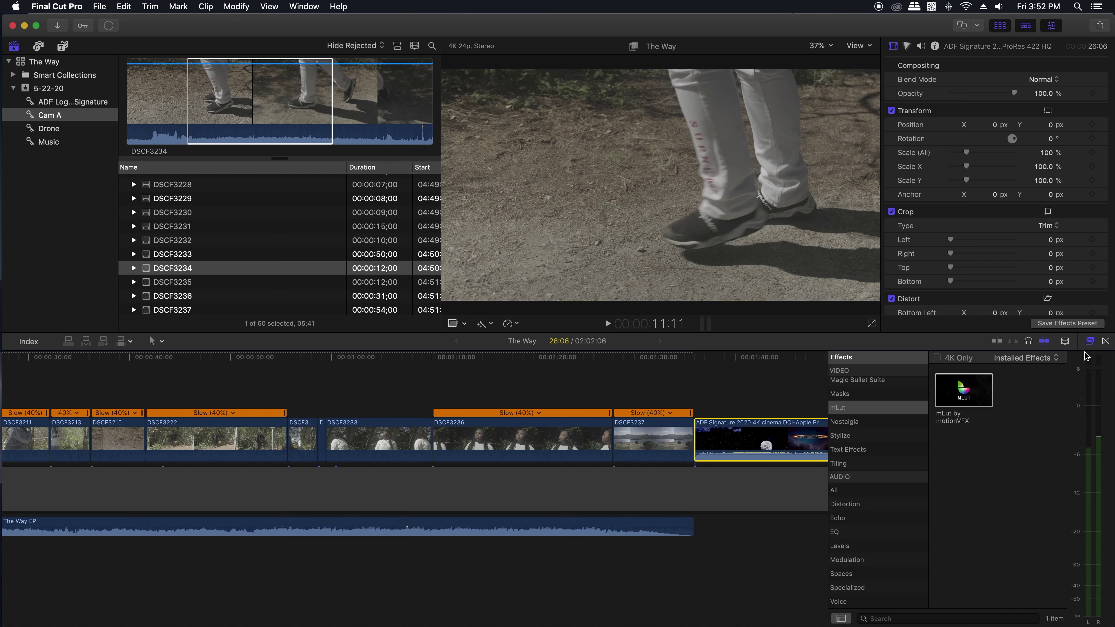
# Step: Load the XT3 F-Log to ETERNA mLut preset on the first clip, DSCF3234
pyautogui.click(1090, 344)
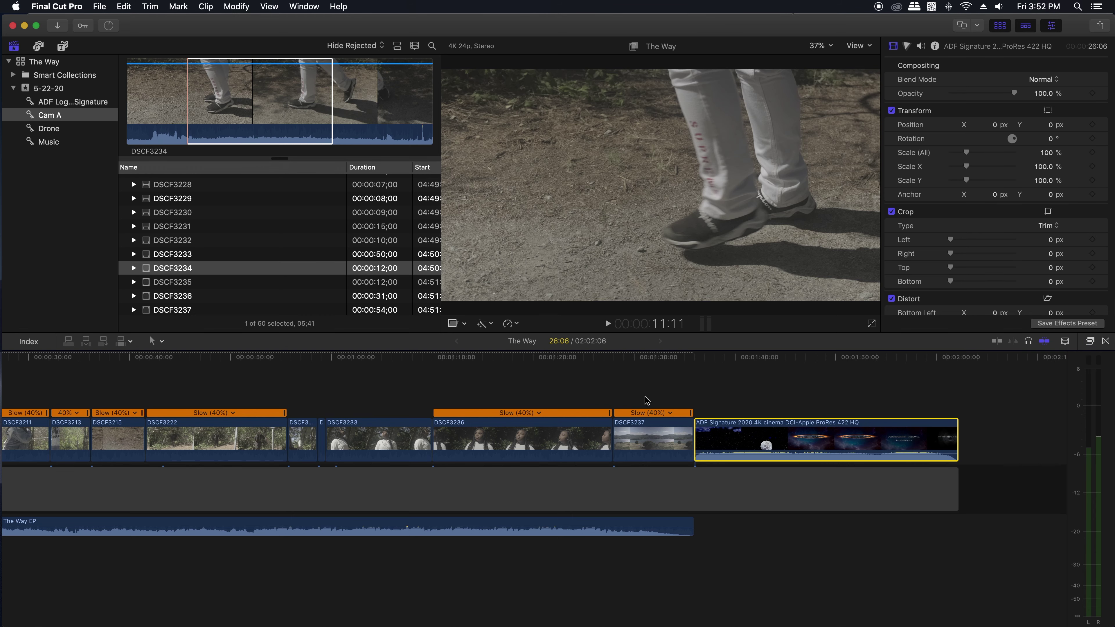
pyautogui.press('Home')
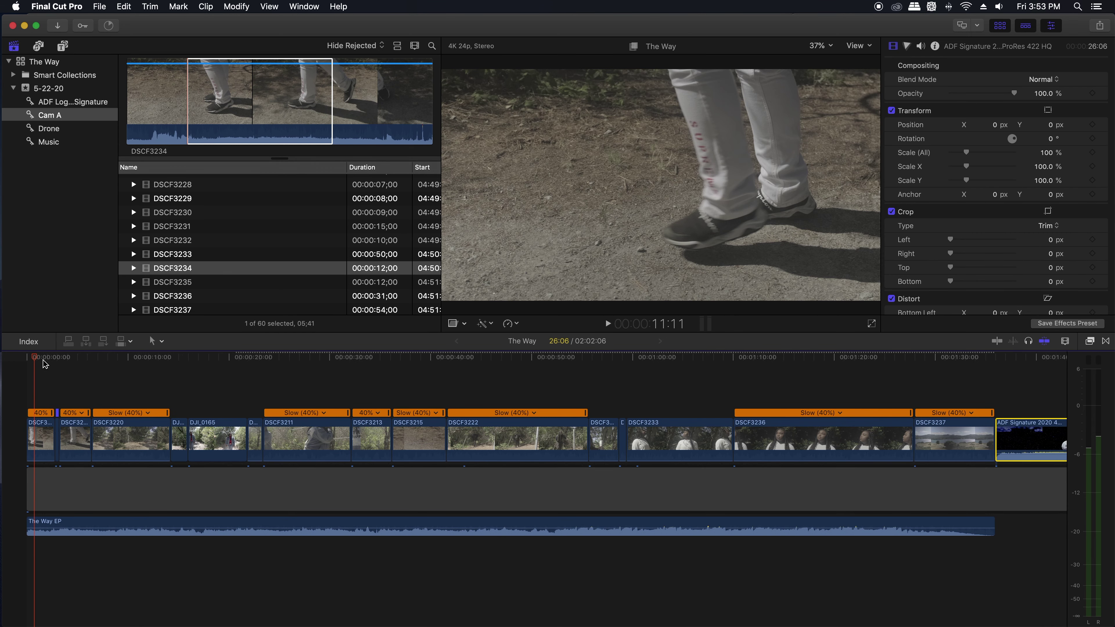
pyautogui.click(44, 435)
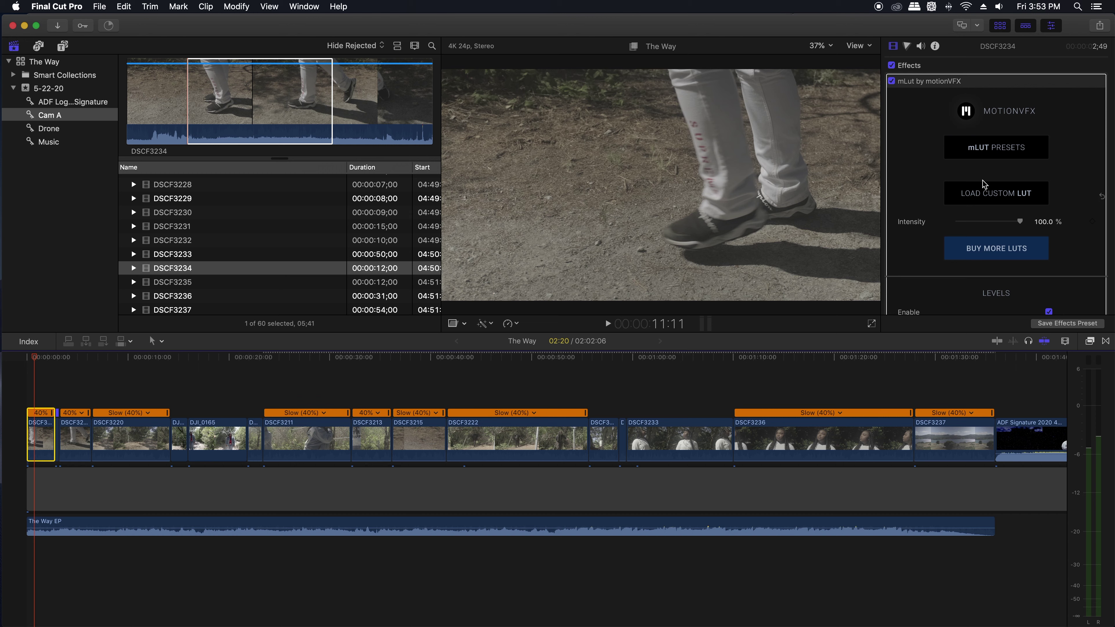
pyautogui.click(984, 152)
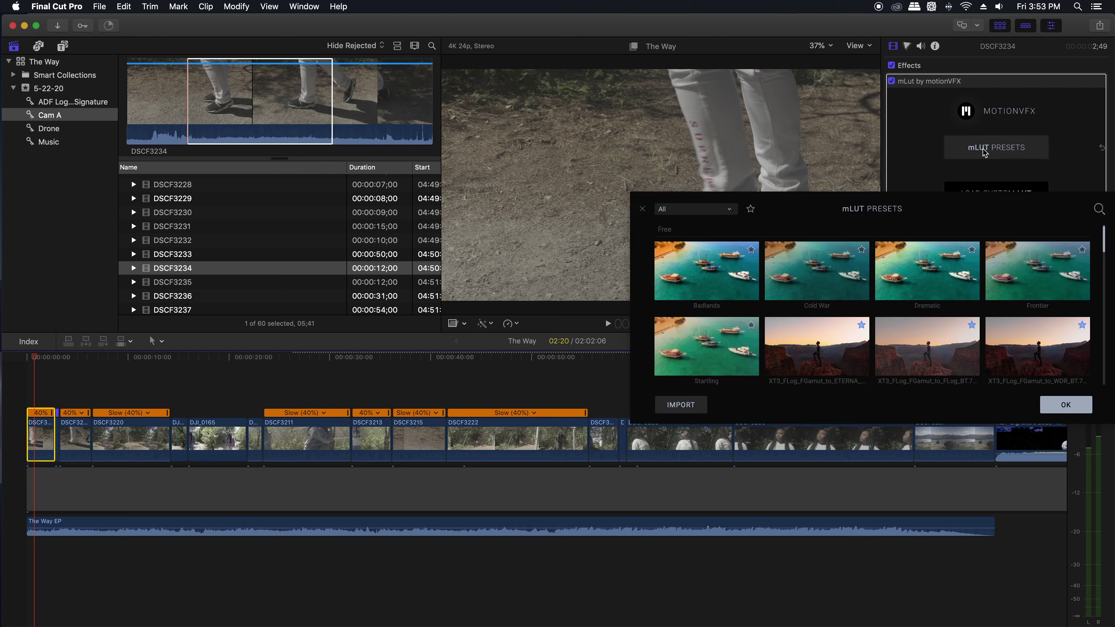
pyautogui.click(804, 360)
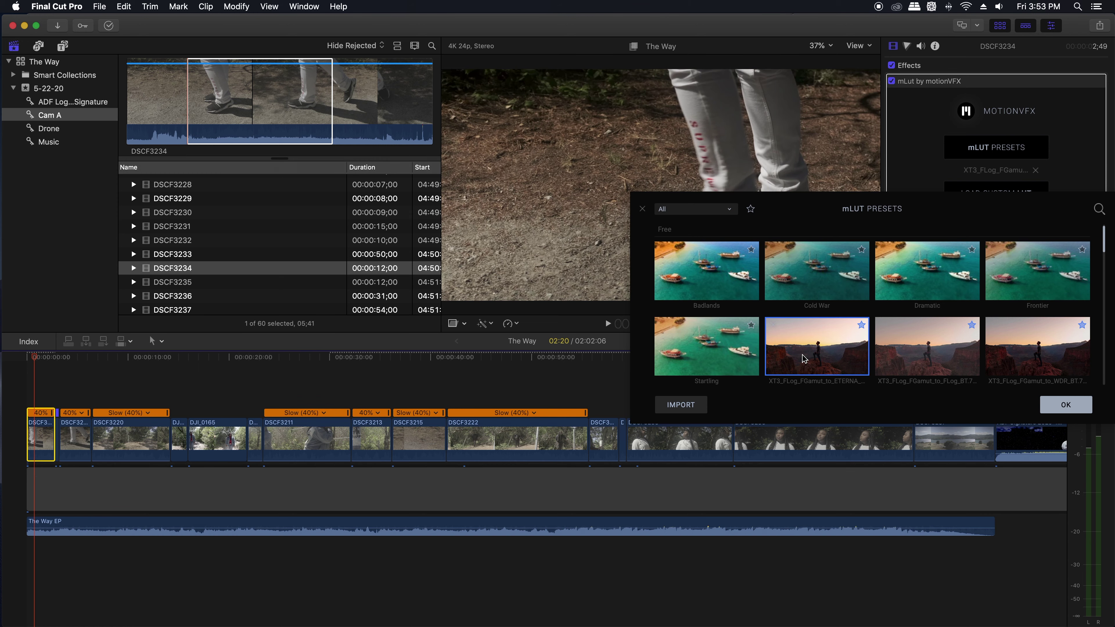
pyautogui.click(1064, 404)
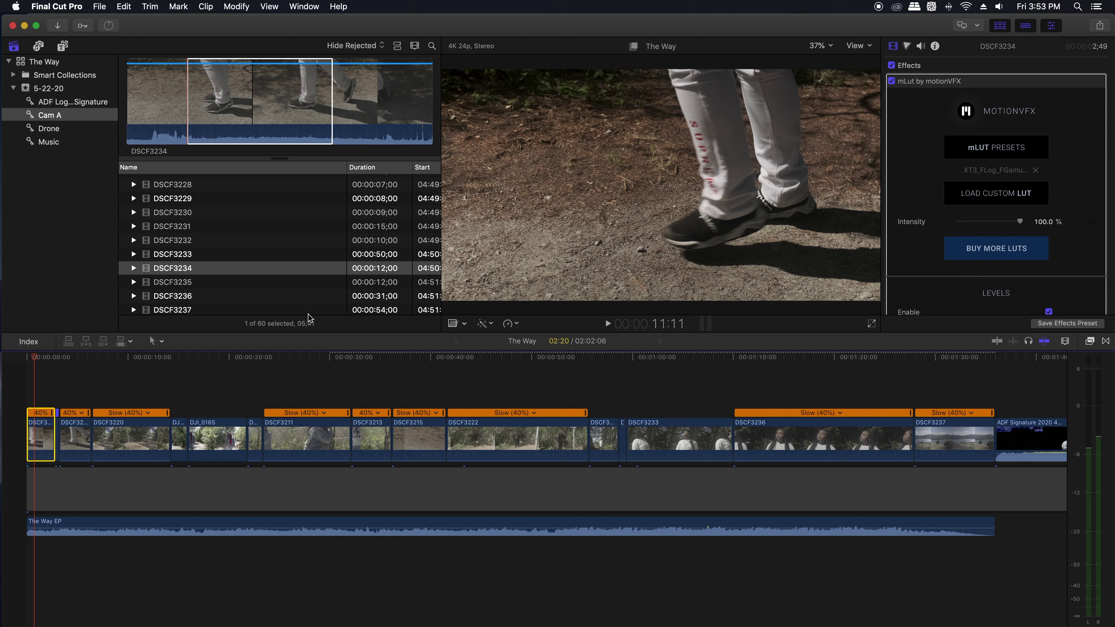
# Step: Show the luma waveform video scope beside the viewer and widen its panel
pyautogui.click(272, 7)
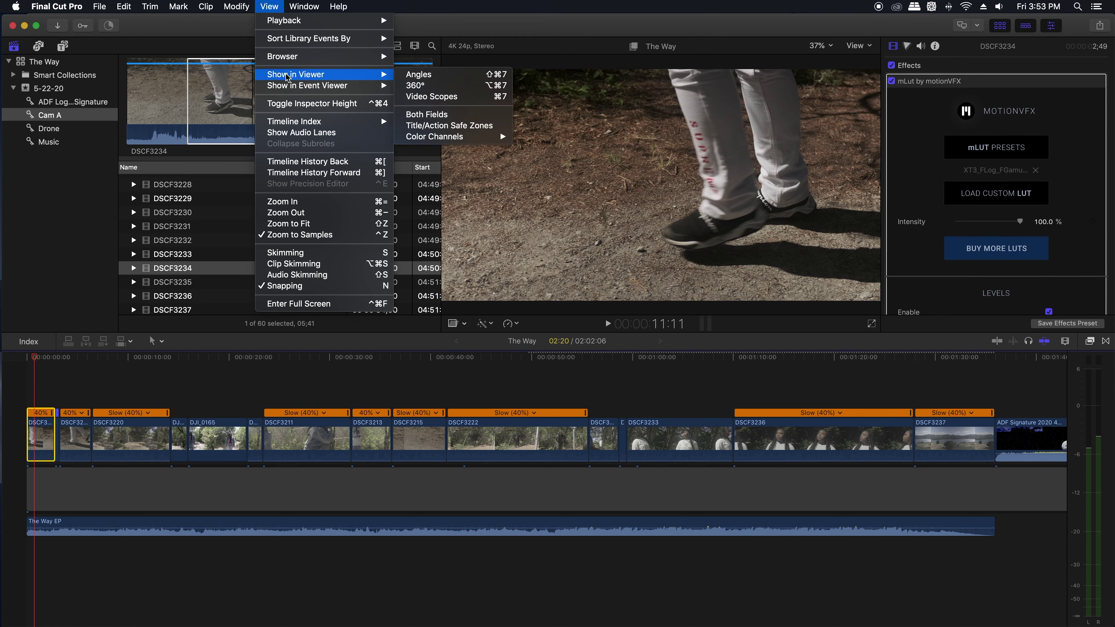
pyautogui.moveTo(388, 82)
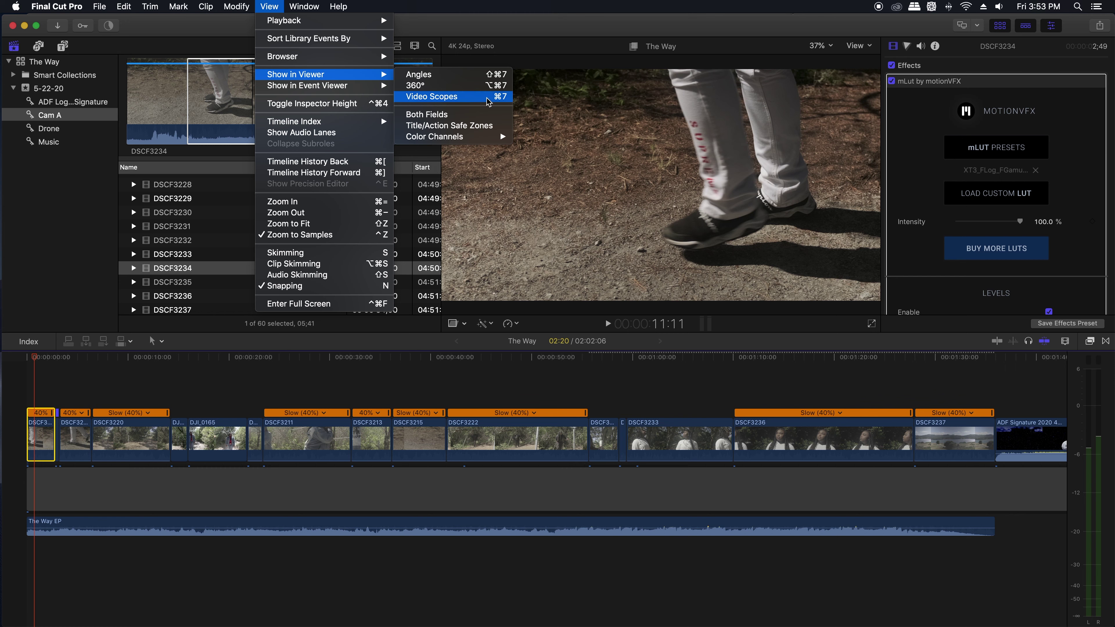
pyautogui.click(442, 105)
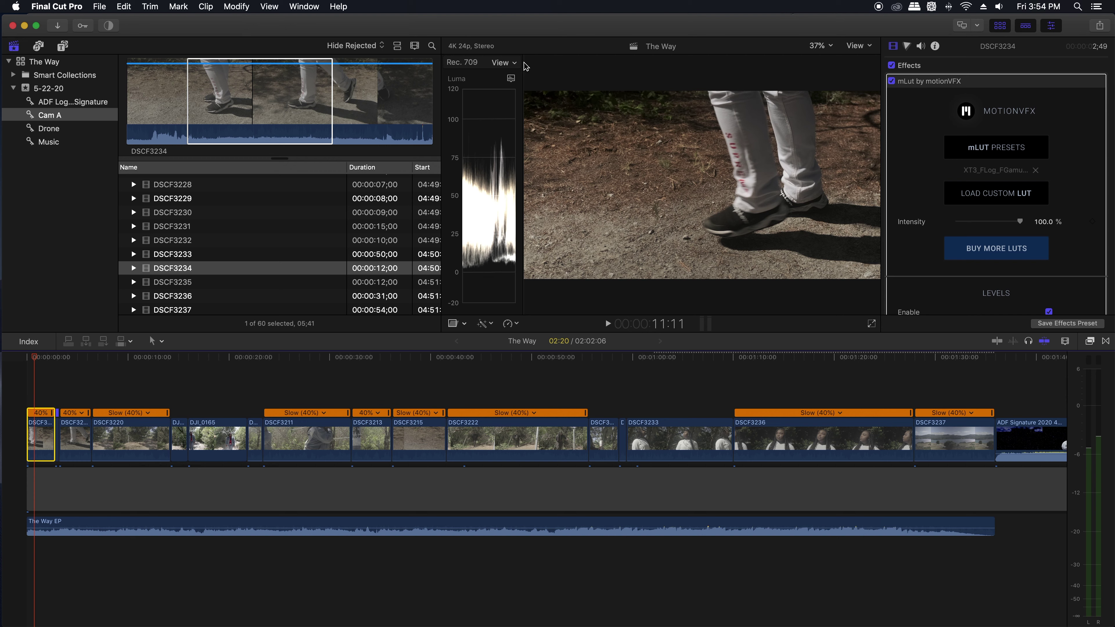
pyautogui.moveTo(526, 63); pyautogui.dragTo(551, 65)
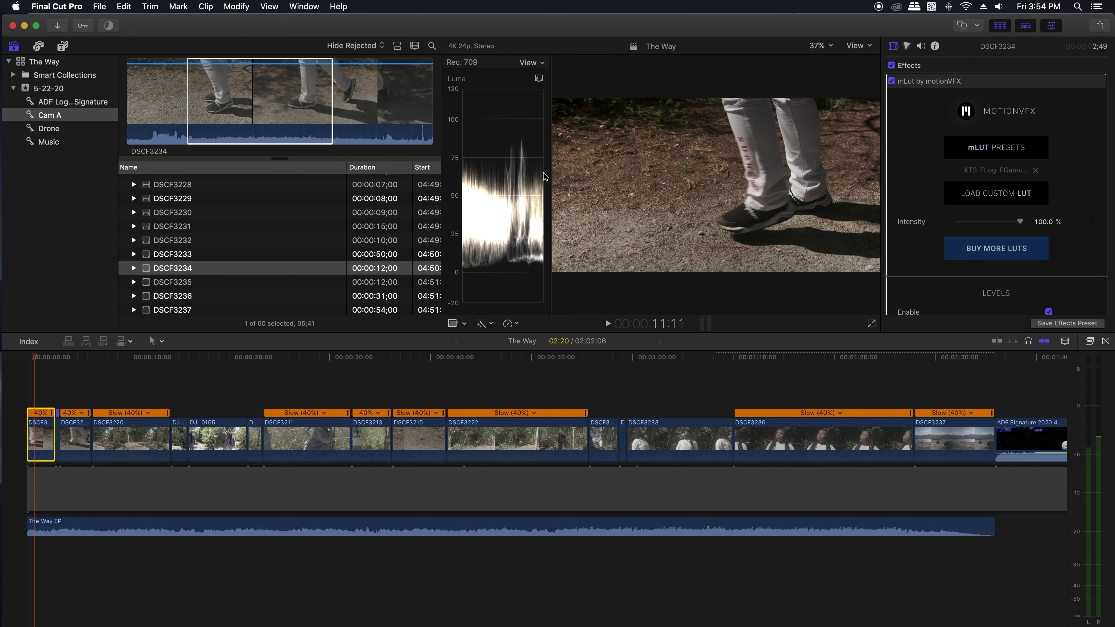
# Step: On DSCF3234's Color Board Exposure, raise Highlights to 20% and lower Shadows to -3%
pyautogui.click(906, 47)
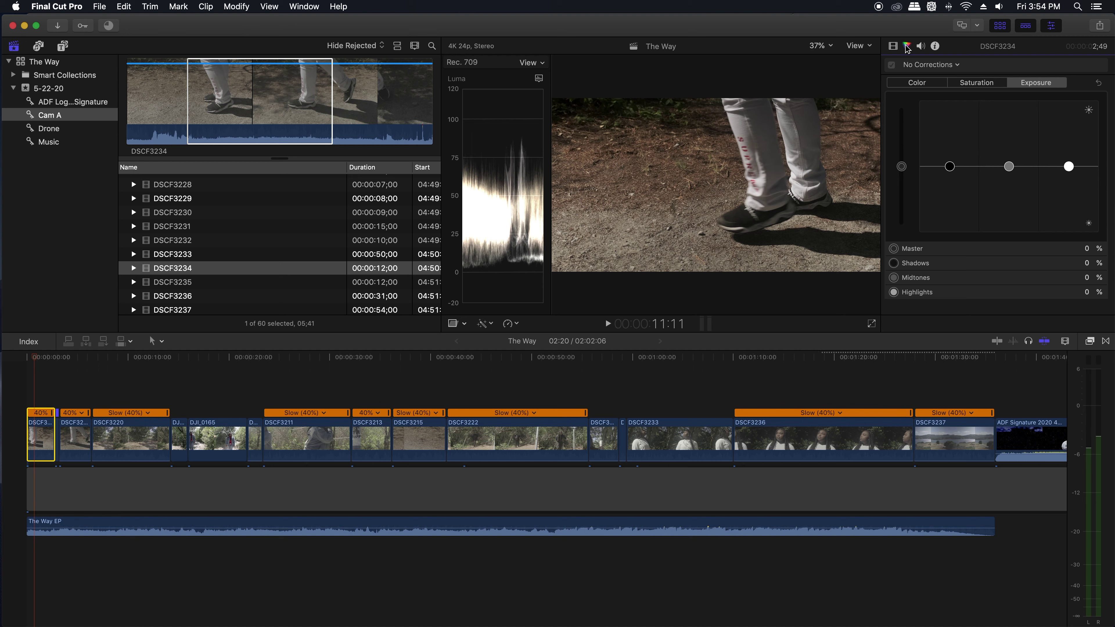
pyautogui.moveTo(1069, 167); pyautogui.dragTo(1068, 153)
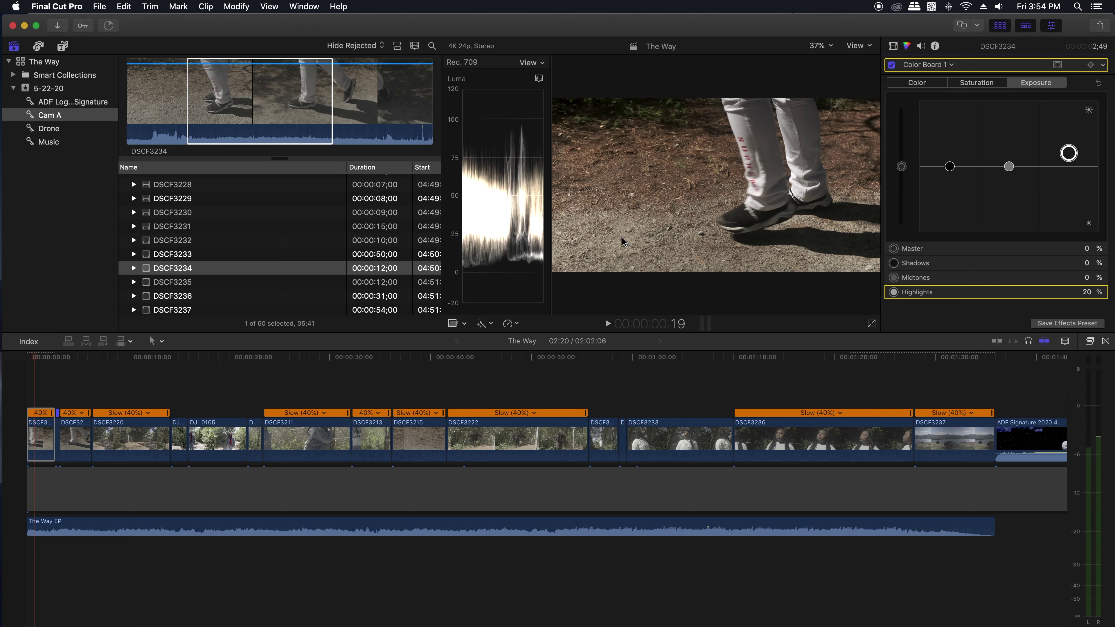
pyautogui.moveTo(951, 171); pyautogui.dragTo(950, 172)
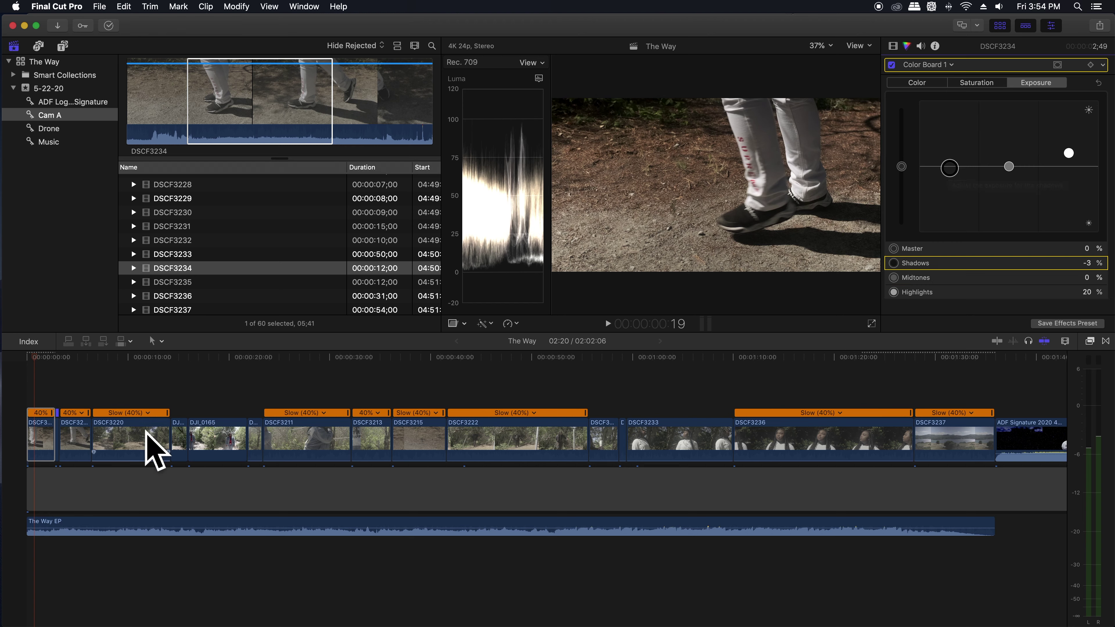
# Step: Apply the XT3 F-Log to ETERNA mLut preset to the short clip after the first DSCF3234
pyautogui.click(55, 359)
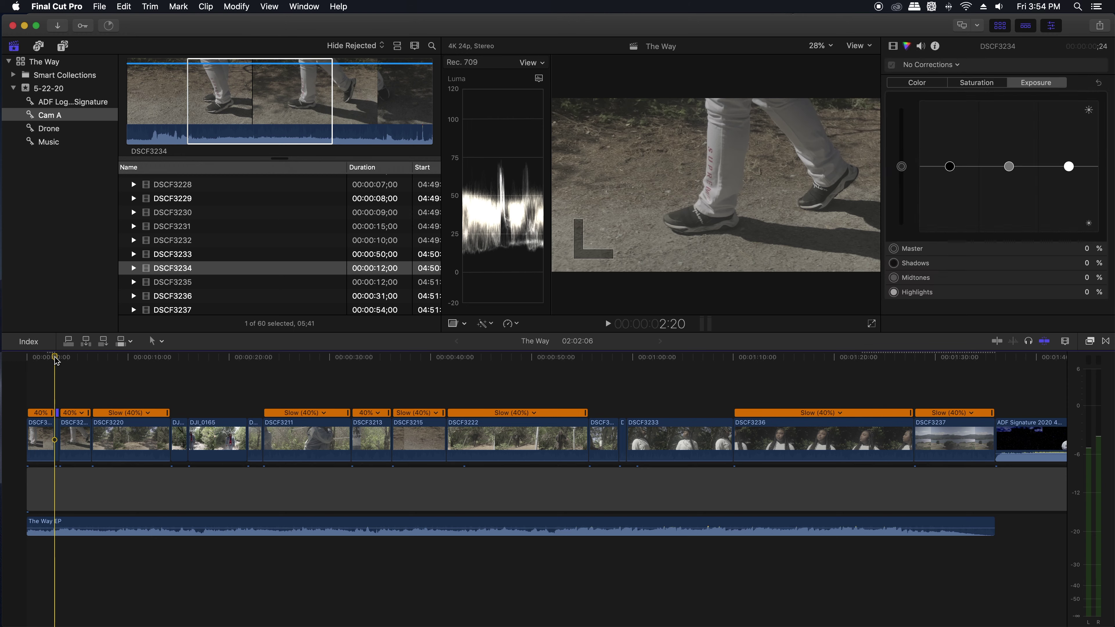
pyautogui.press('super+equal')
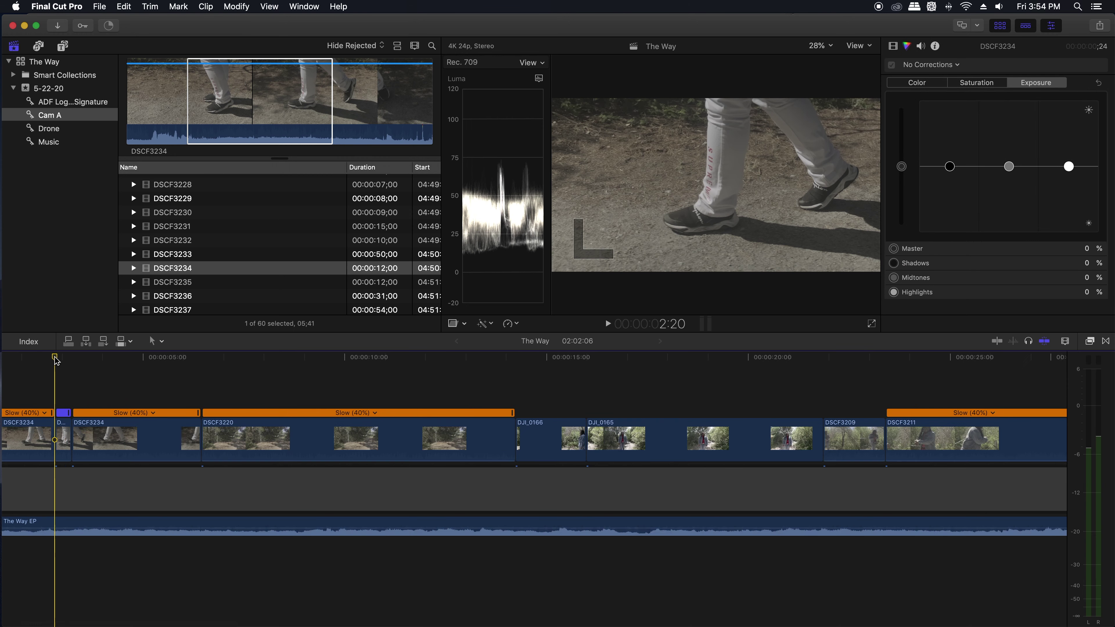
pyautogui.click(67, 433)
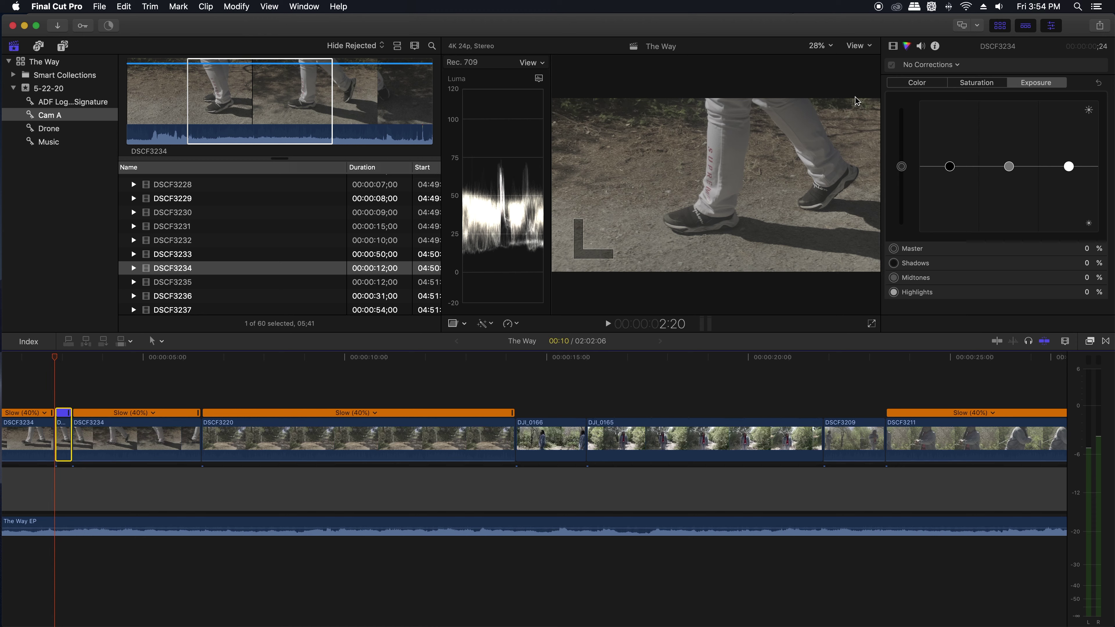
pyautogui.click(893, 47)
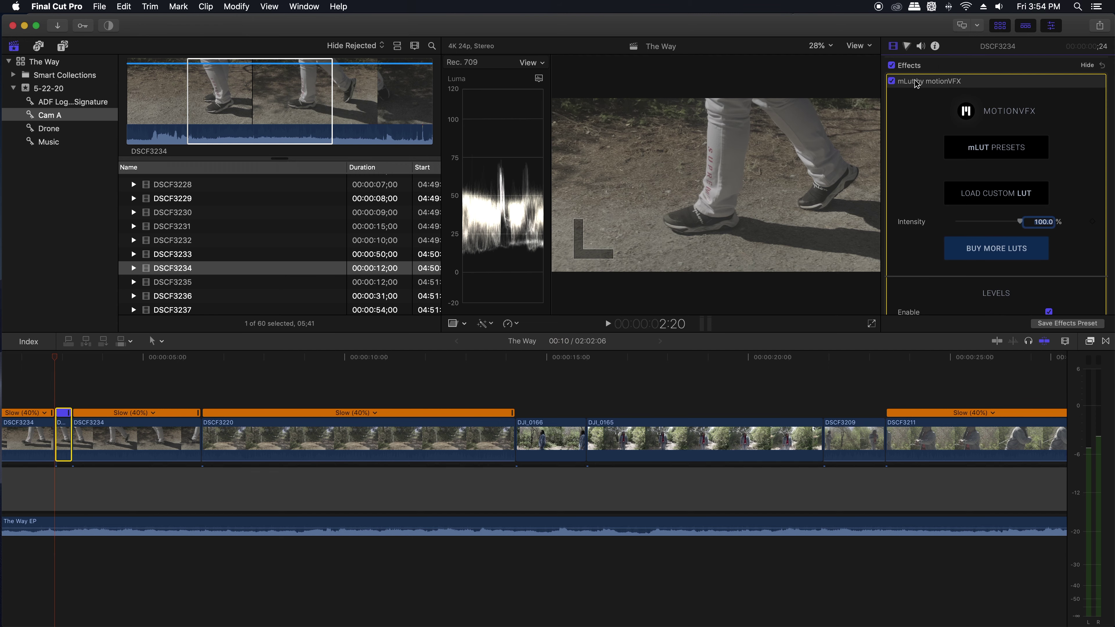
pyautogui.click(991, 149)
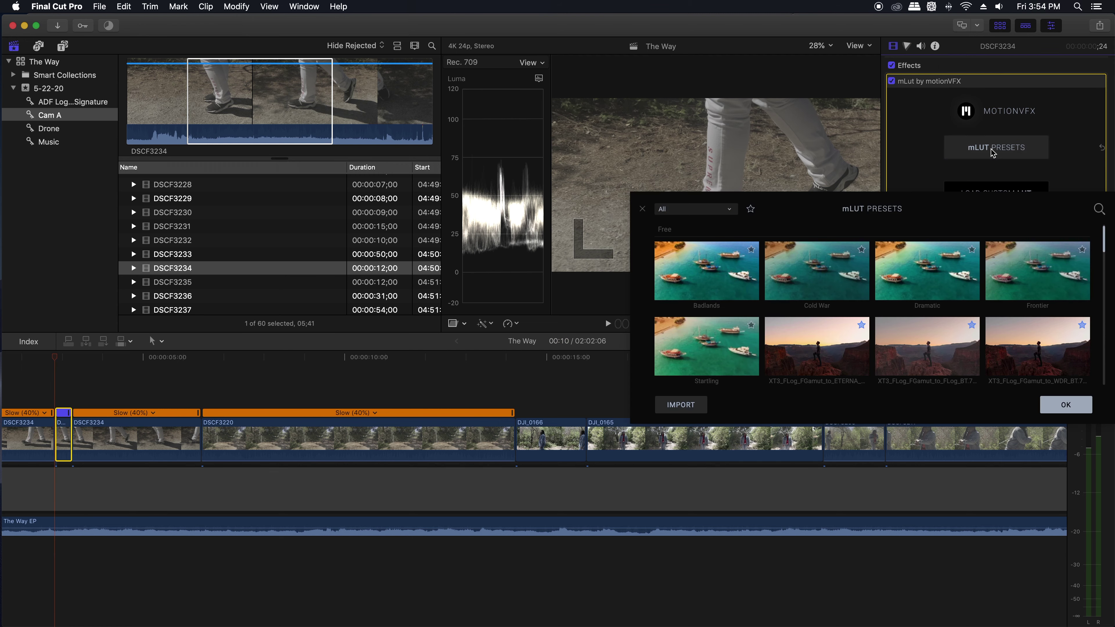
pyautogui.click(810, 361)
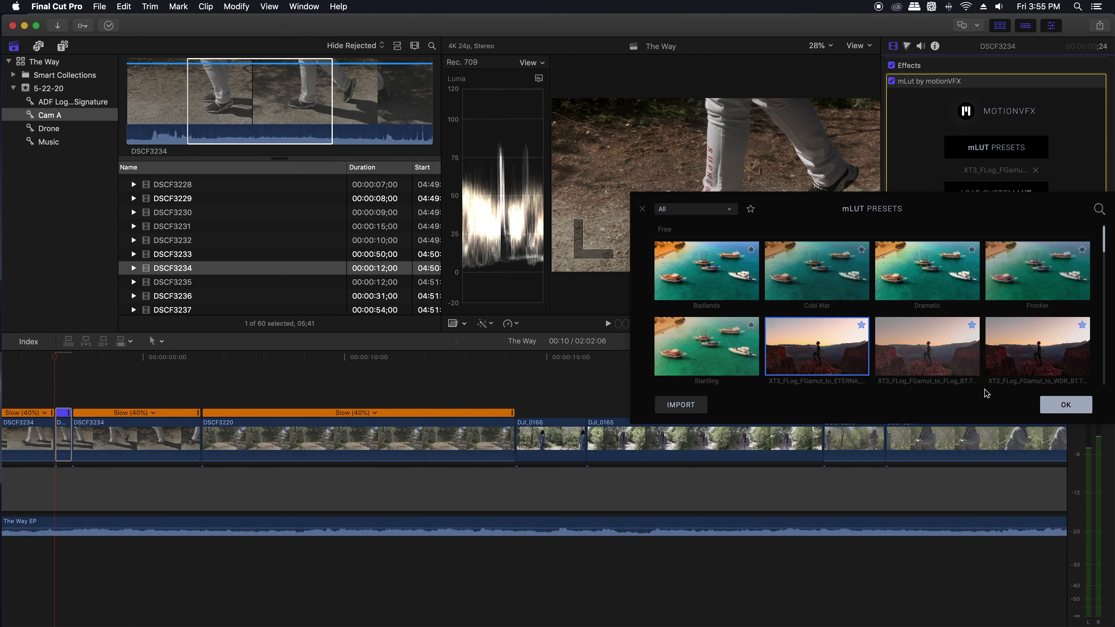
pyautogui.click(1067, 403)
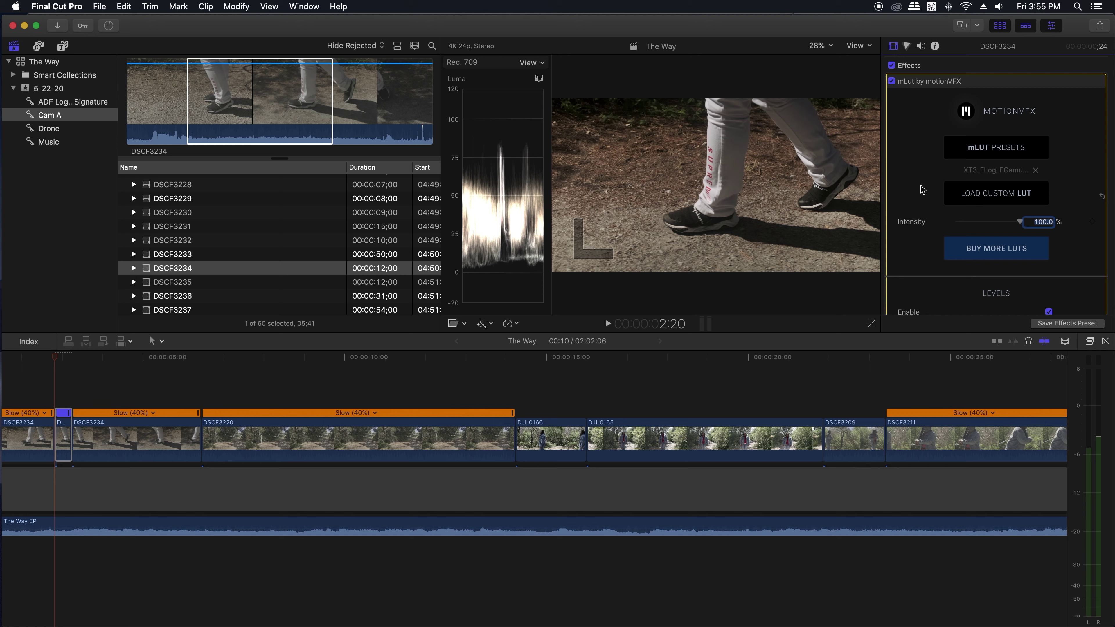
# Step: Set the short clip's Color Board highlights to 15% and shadows to -3%
pyautogui.click(906, 46)
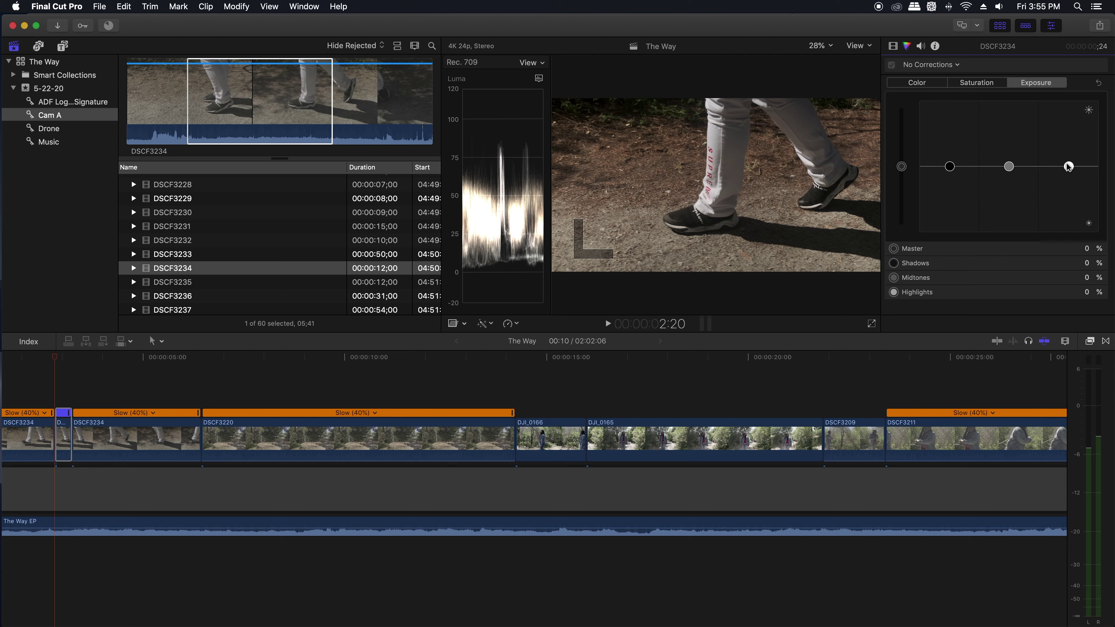
pyautogui.moveTo(1068, 167); pyautogui.dragTo(1069, 155)
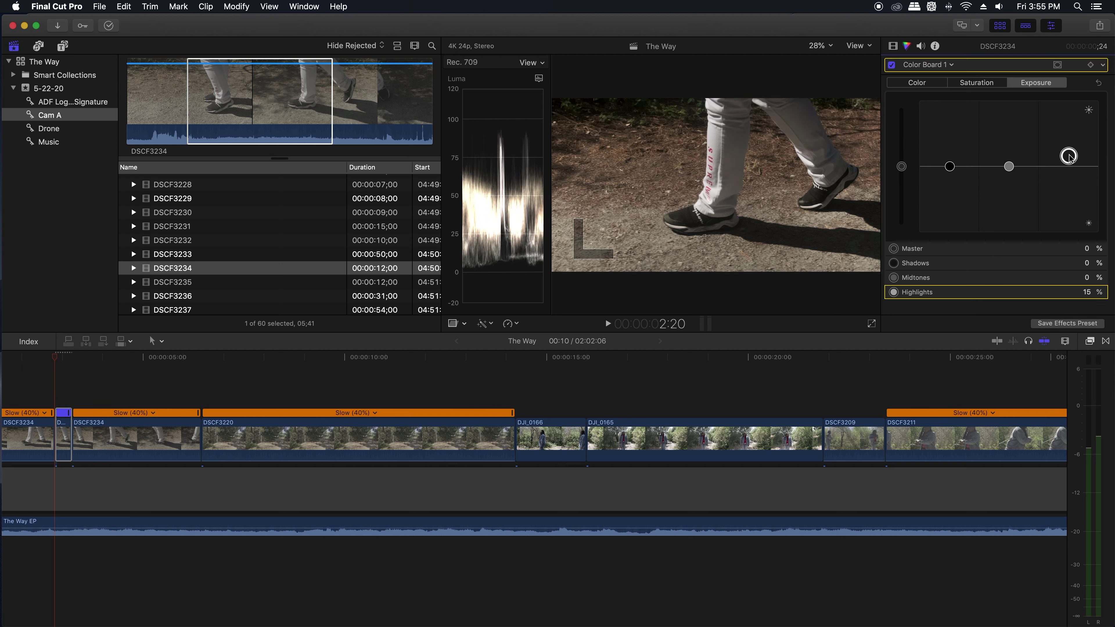
pyautogui.moveTo(949, 166); pyautogui.dragTo(950, 171)
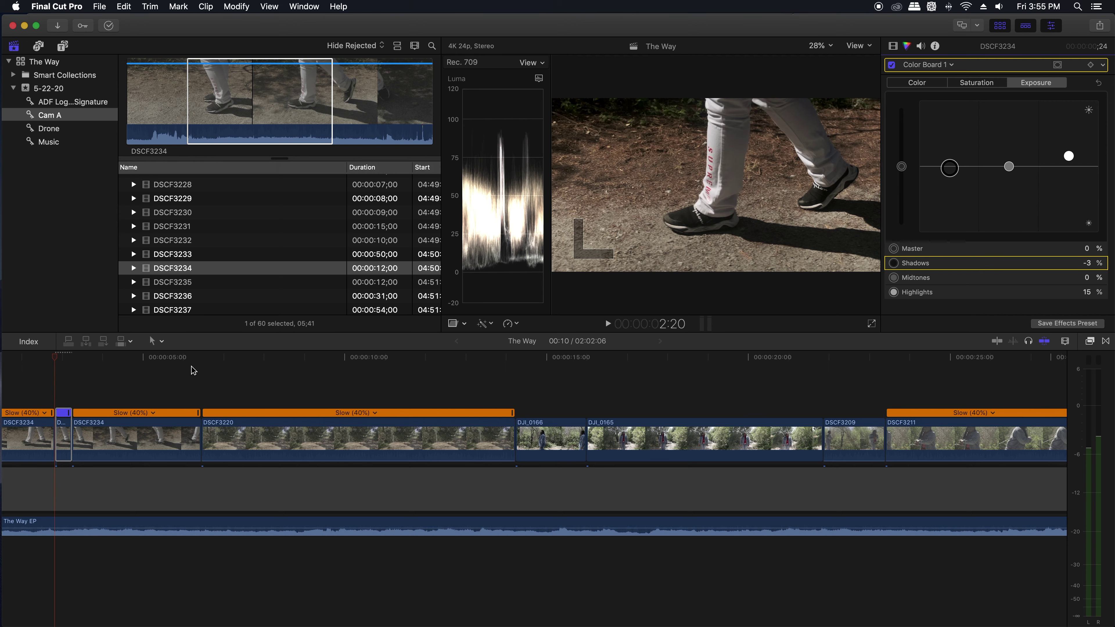
# Step: Select the longer DSCF3234 clip and show its video properties in the inspector
pyautogui.click(91, 359)
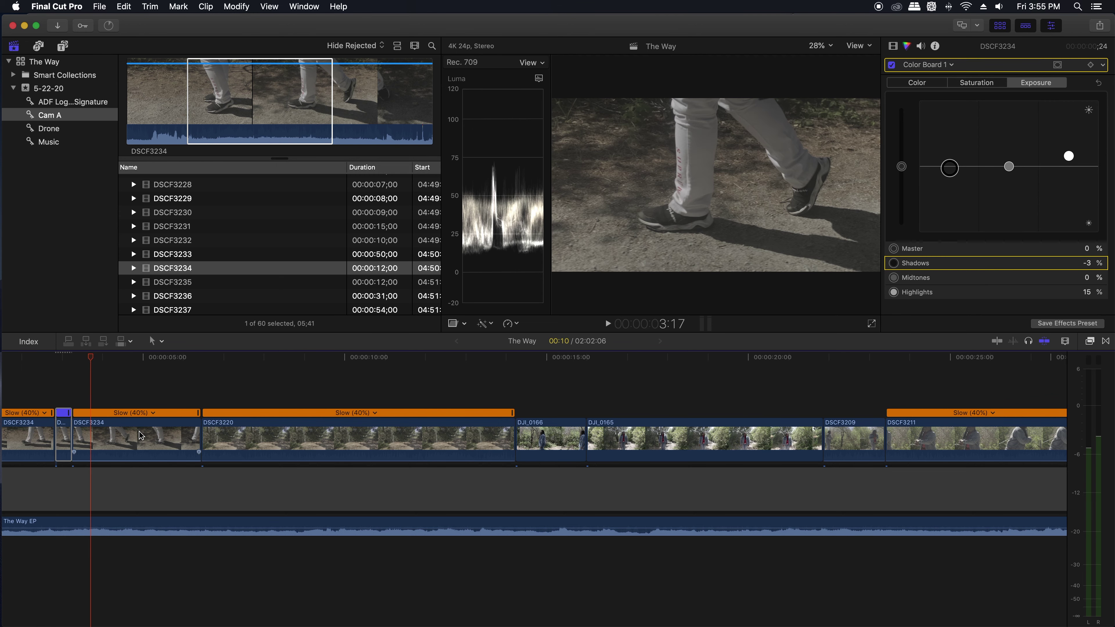
pyautogui.click(140, 436)
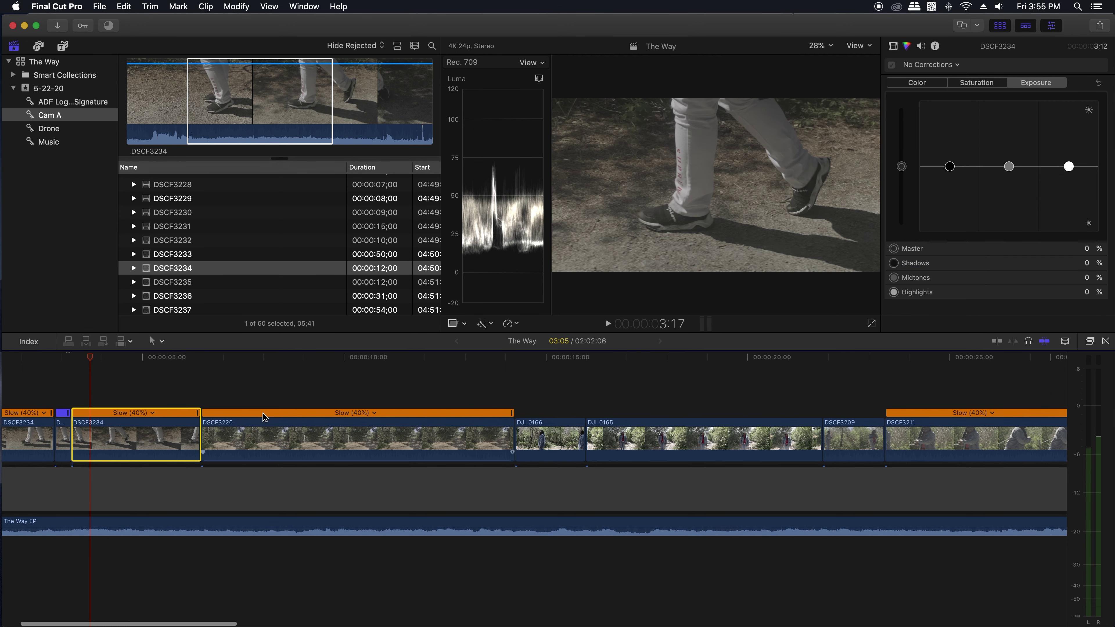
pyautogui.click(893, 47)
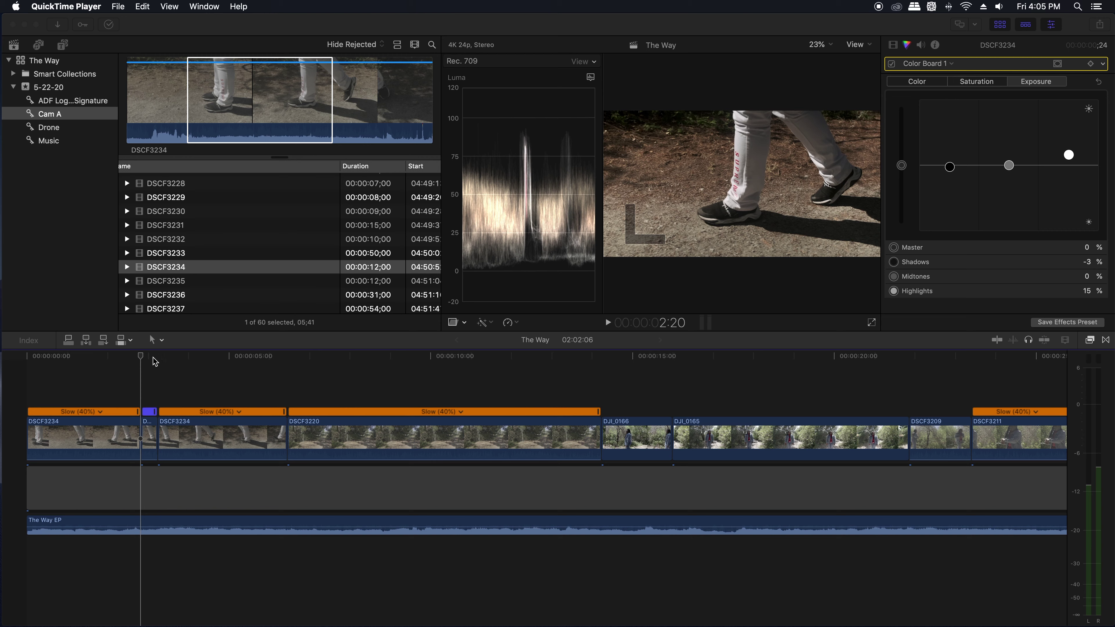
# Step: Scrub the opening clip and hide the luma waveform scope with Cmd+7 to enlarge the viewer
pyautogui.click(162, 360)
pyautogui.moveTo(212, 360); pyautogui.dragTo(281, 359)
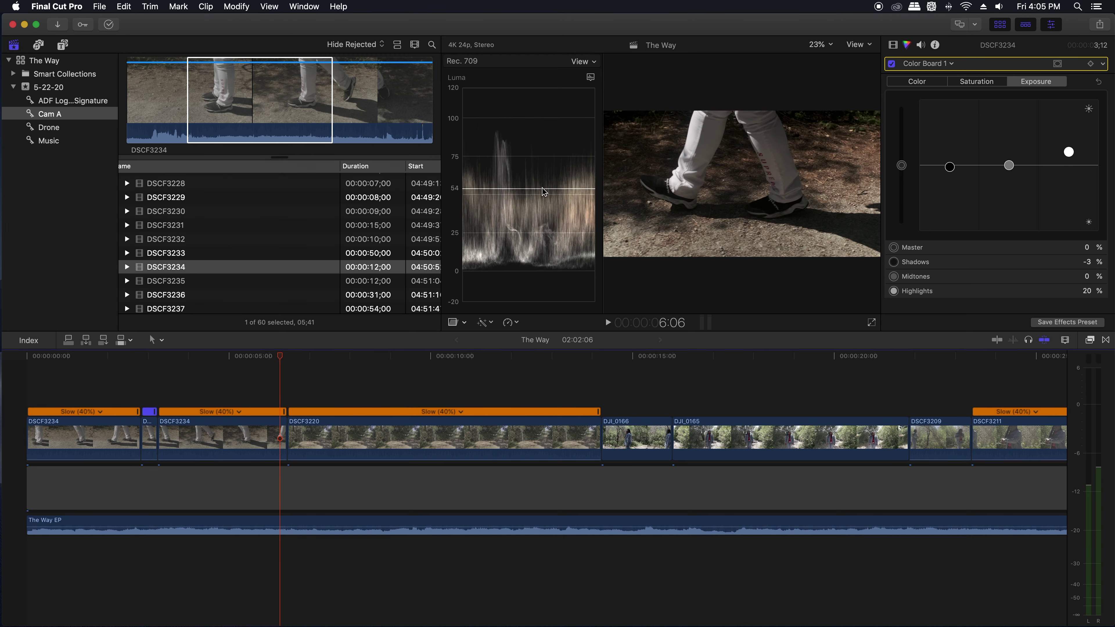
pyautogui.press('super+7')
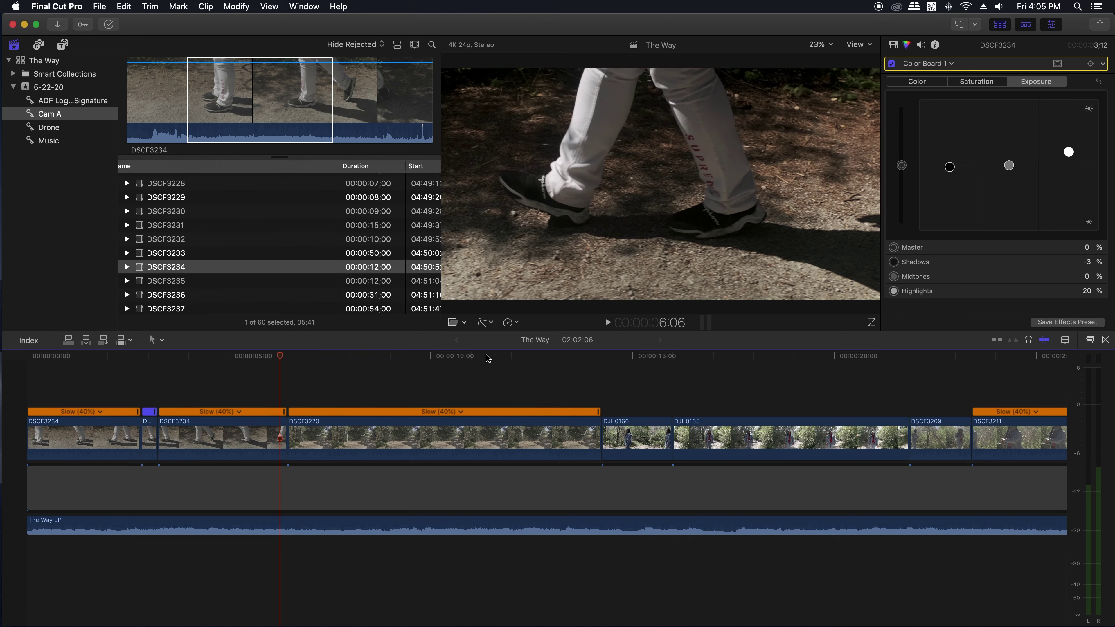
# Step: Scrub through the DSCF3220, DJI_0165, DSCF3209 and DSCF3211 shots to review the grade
pyautogui.moveTo(316, 362); pyautogui.dragTo(796, 362)
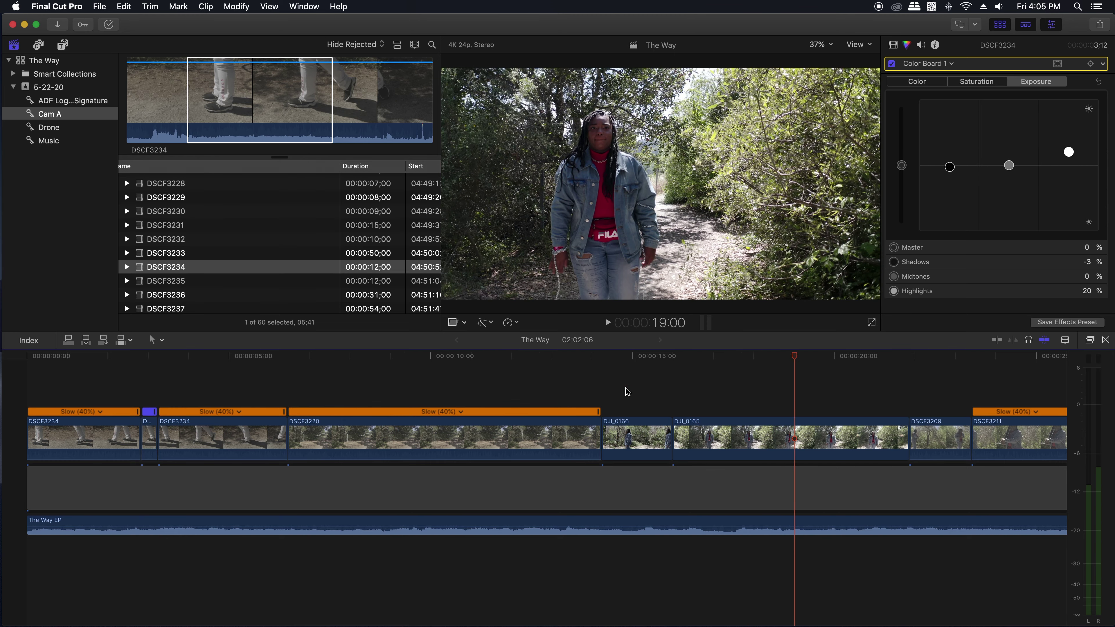
pyautogui.hscroll(6, 606, 387)
pyautogui.moveTo(564, 356); pyautogui.dragTo(762, 371)
pyautogui.hscroll(8, 709, 381)
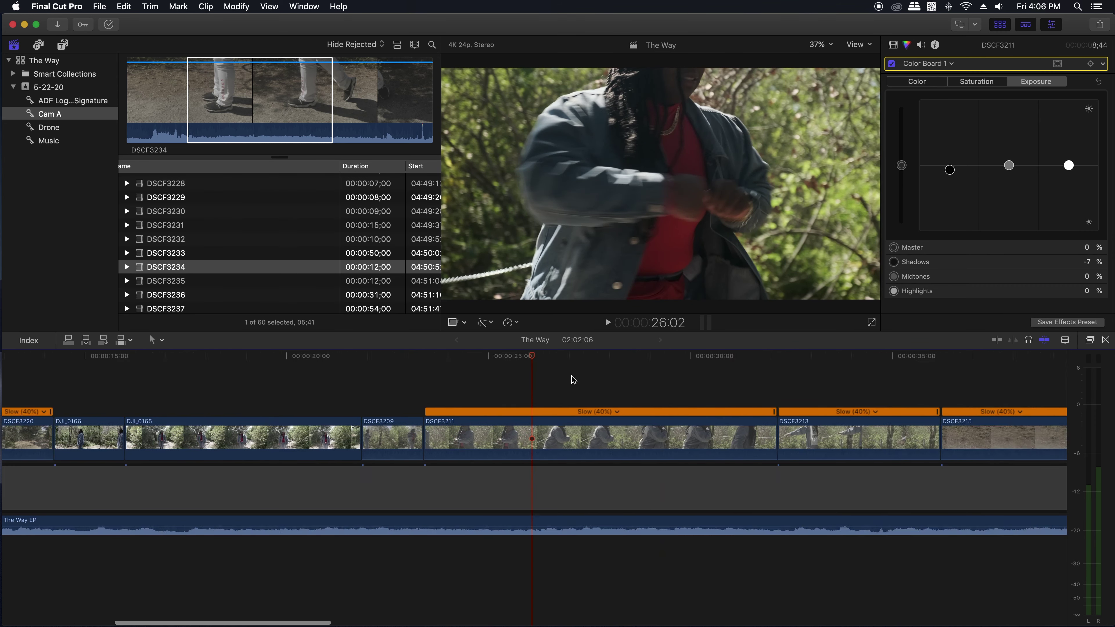
pyautogui.moveTo(623, 357); pyautogui.dragTo(810, 370)
pyautogui.hscroll(-15, 473, 379)
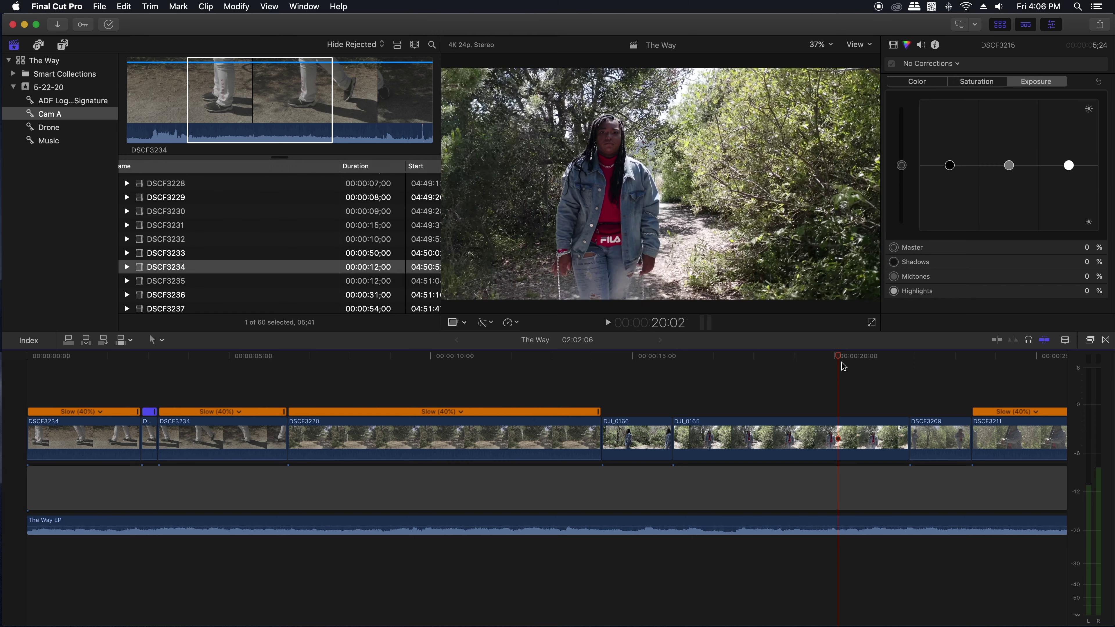
pyautogui.click(910, 369)
pyautogui.hscroll(5, 760, 383)
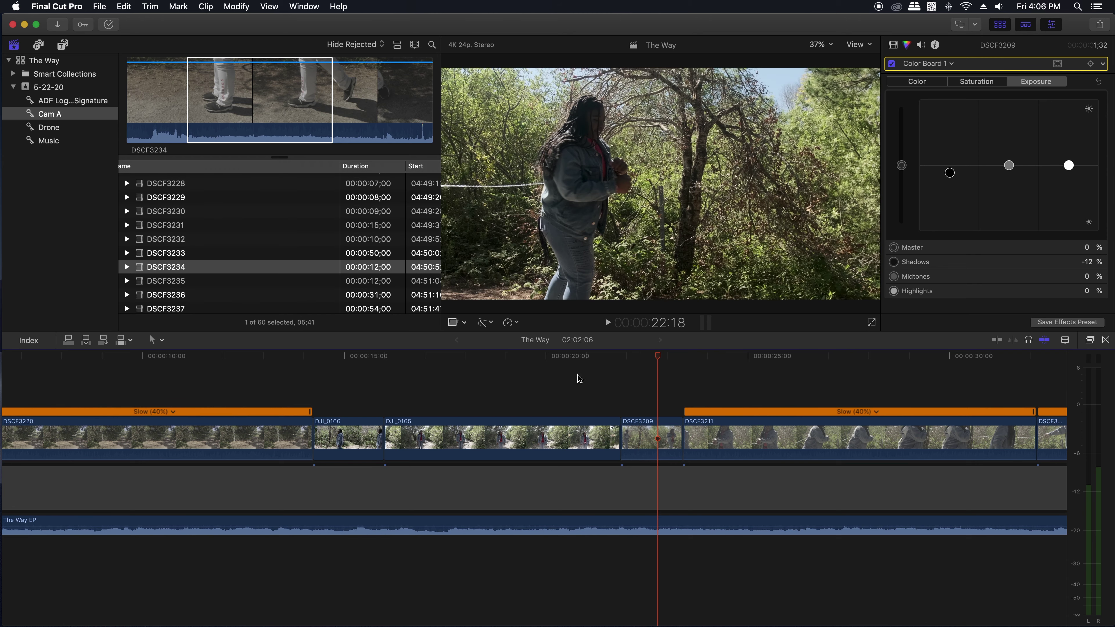
pyautogui.hscroll(-5, 588, 378)
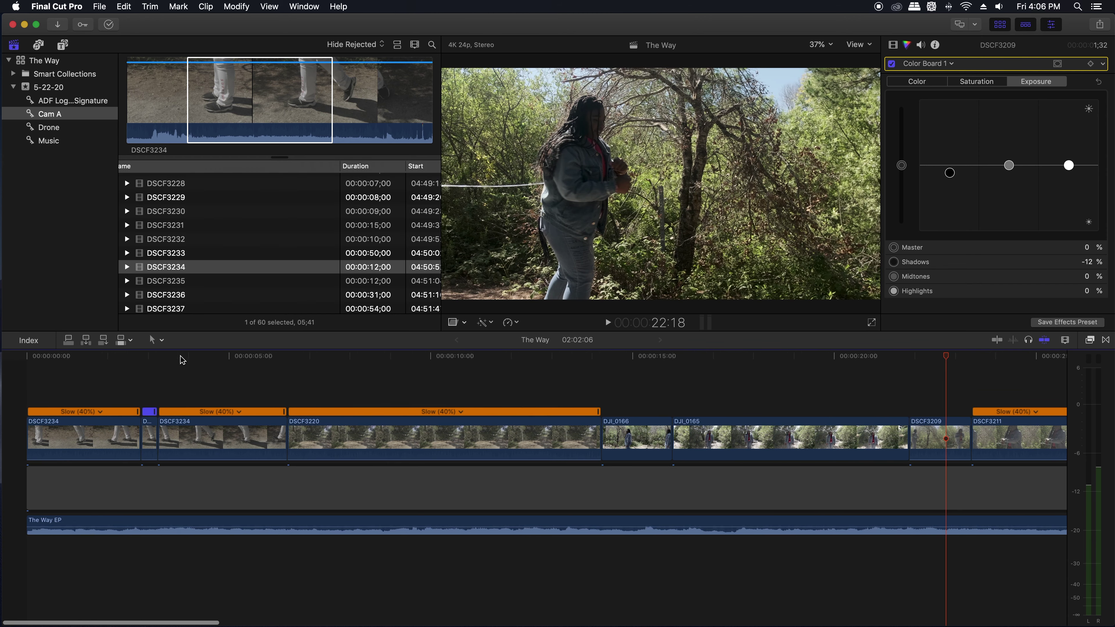
# Step: Play the edit back from near the start, then stop playback
pyautogui.moveTo(157, 358); pyautogui.dragTo(126, 358)
pyautogui.press('space')
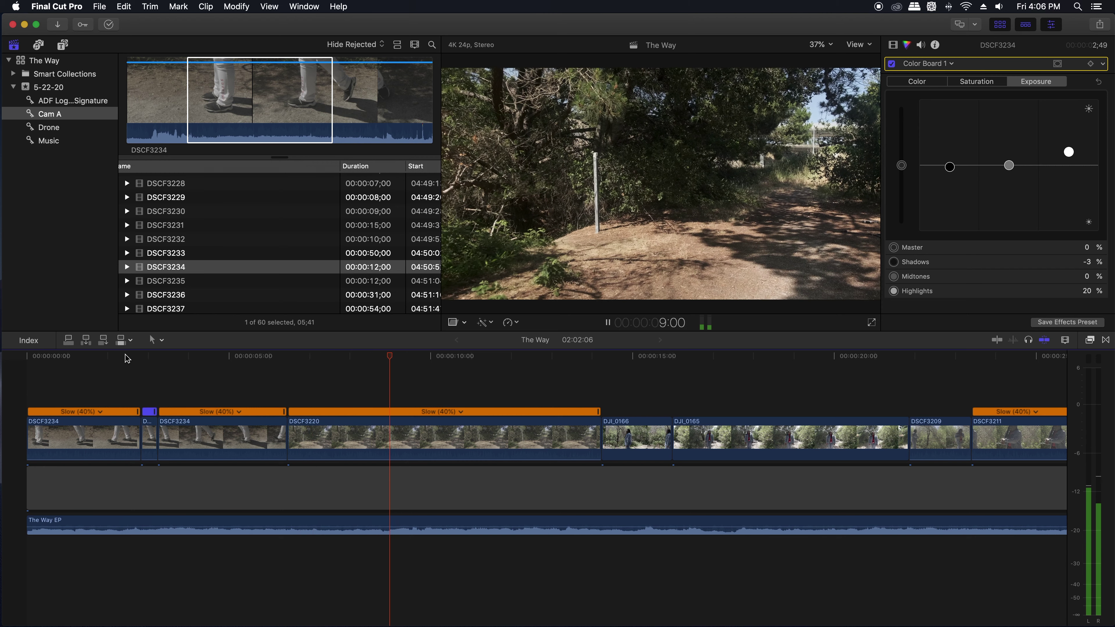
pyautogui.press('space')
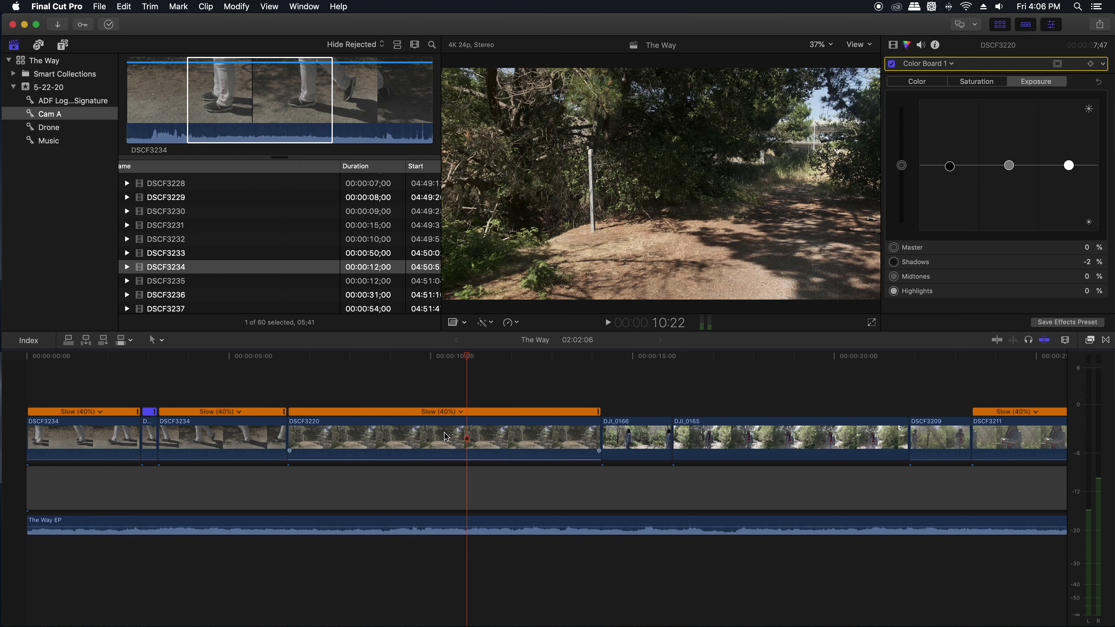
# Step: Turn on Stabilization for the DSCF3220 trees clip in the Video inspector
pyautogui.click(508, 442)
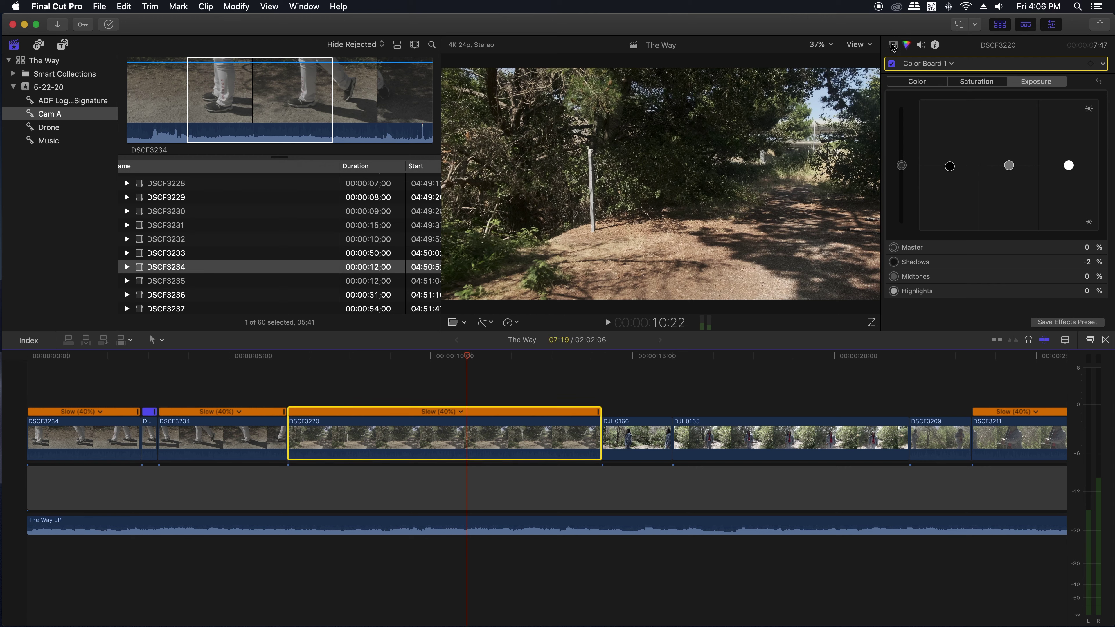
pyautogui.click(902, 66)
pyautogui.scroll(-10, 940, 228)
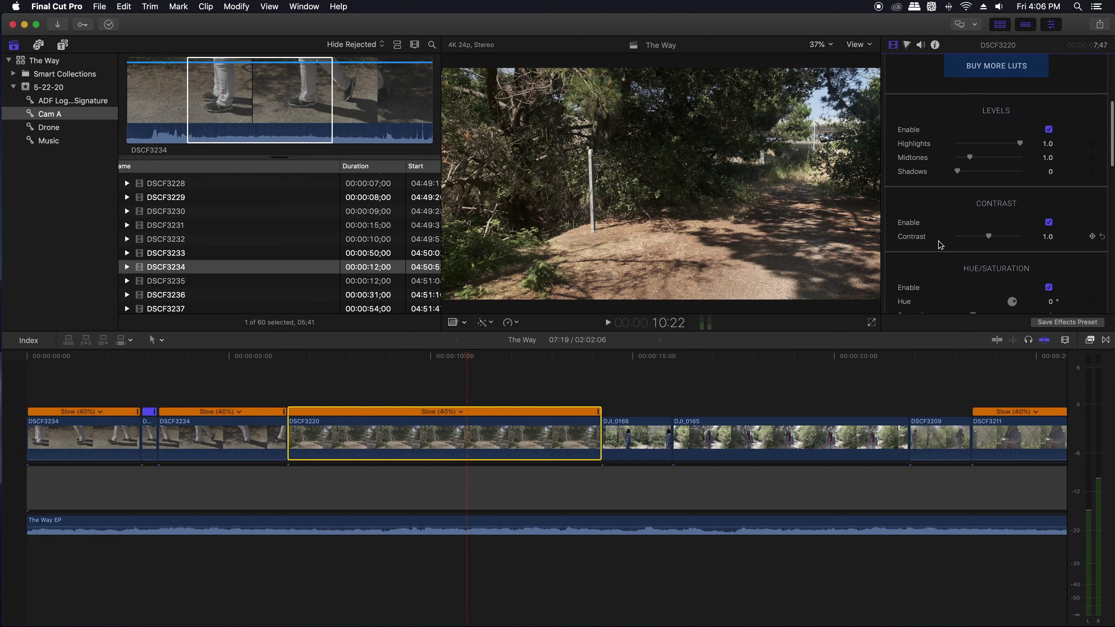
pyautogui.scroll(-15, 939, 248)
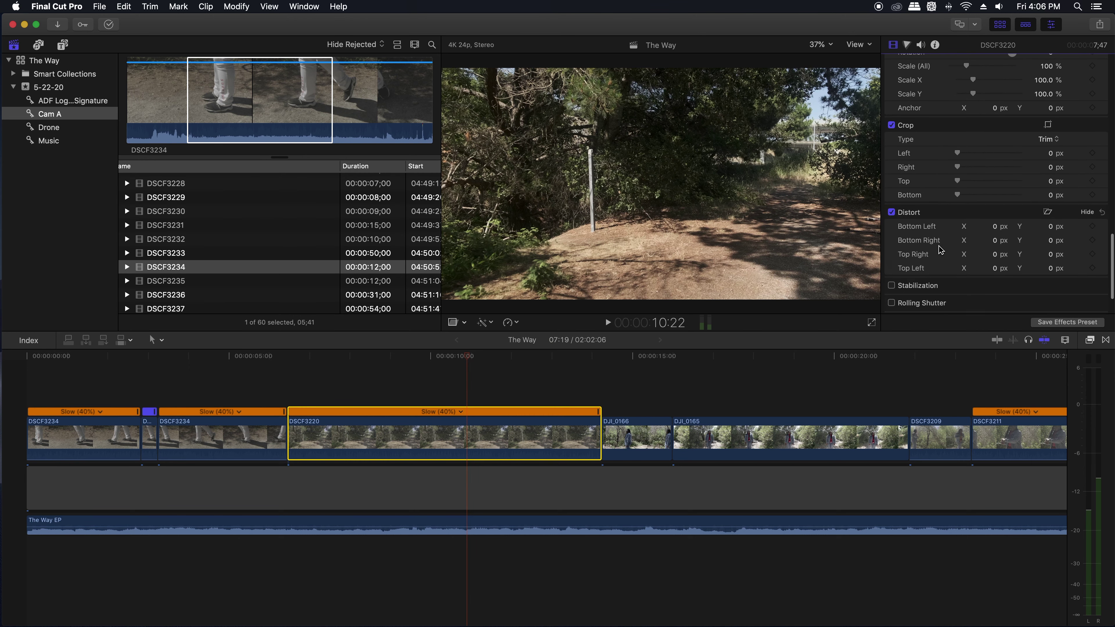
pyautogui.click(891, 234)
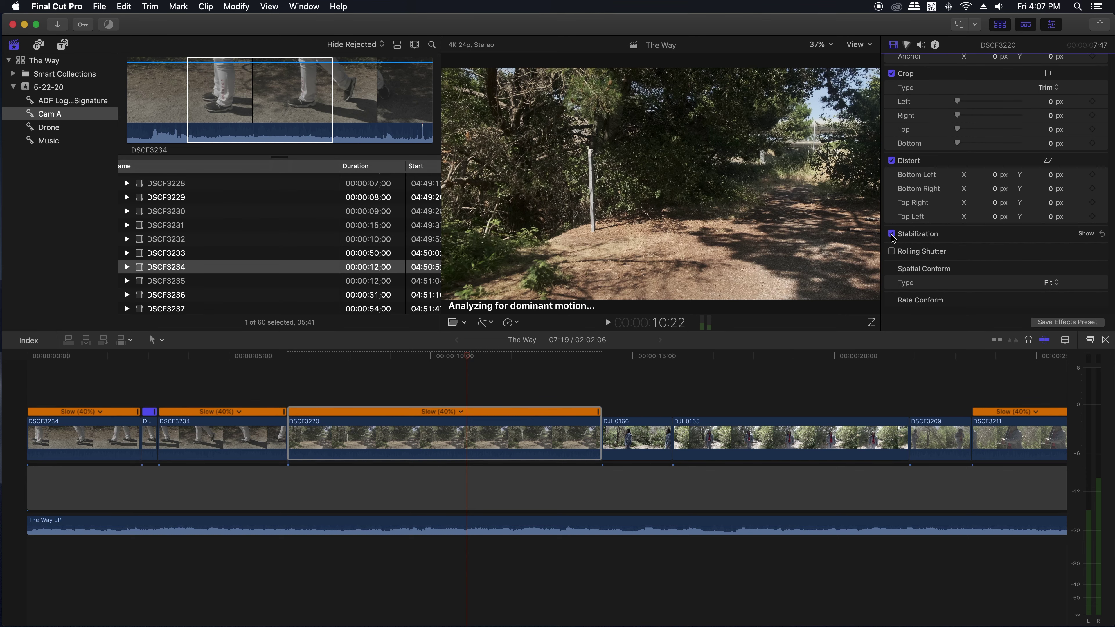
pyautogui.hscroll(5, 640, 377)
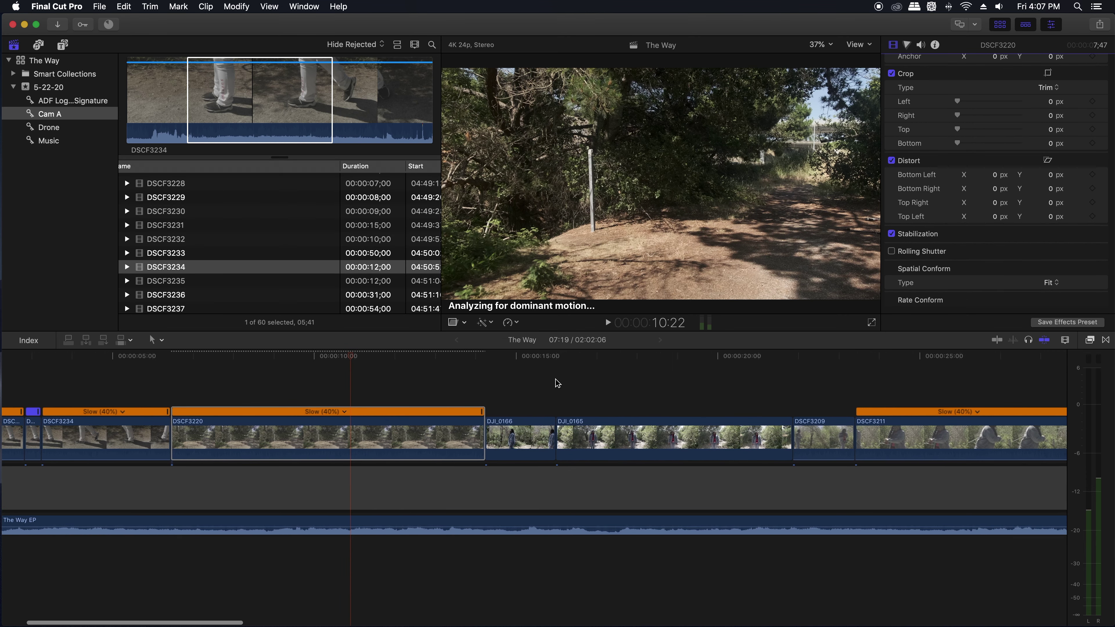
pyautogui.hscroll(20, 439, 381)
# Step: Play and scrub the sequence up to the end of DSCF3224, around 58 seconds
pyautogui.click(482, 378)
pyautogui.press('space')
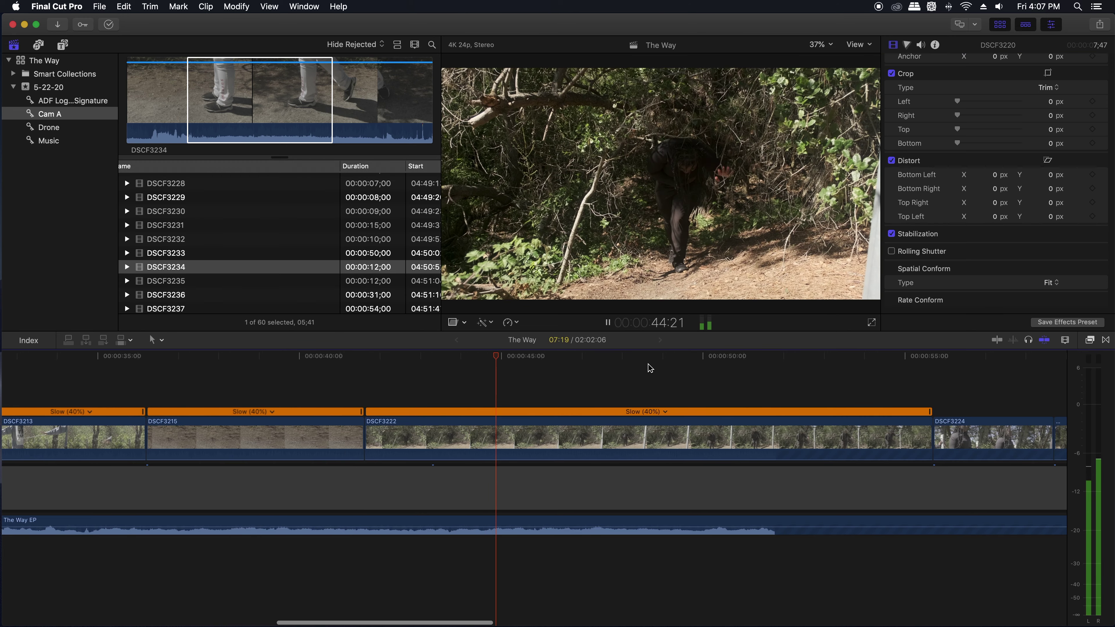
pyautogui.click(838, 356)
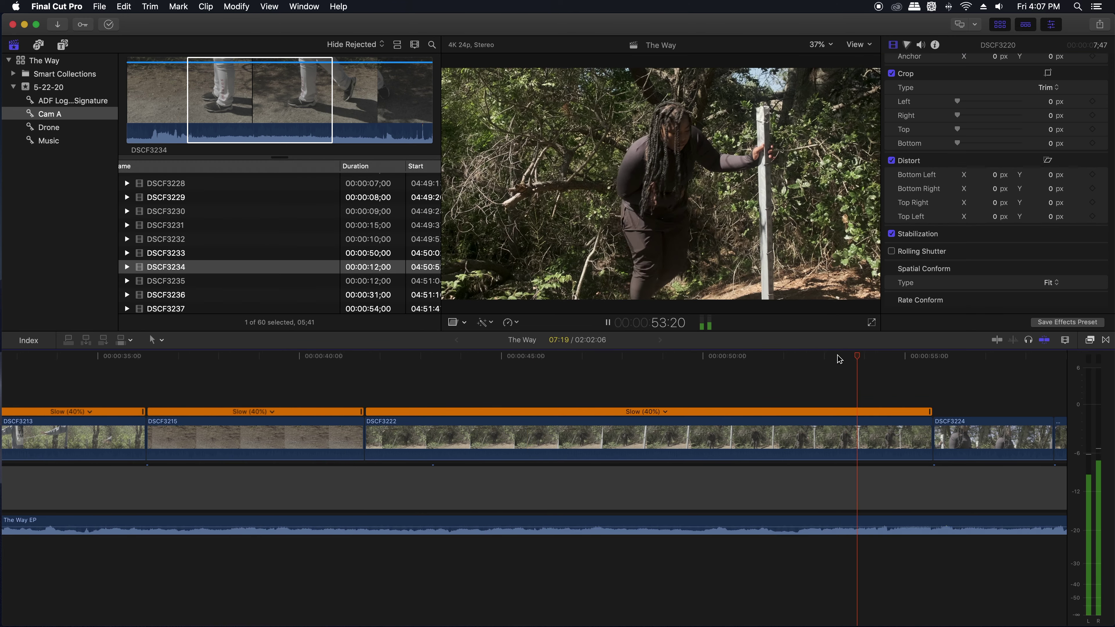
pyautogui.press('space')
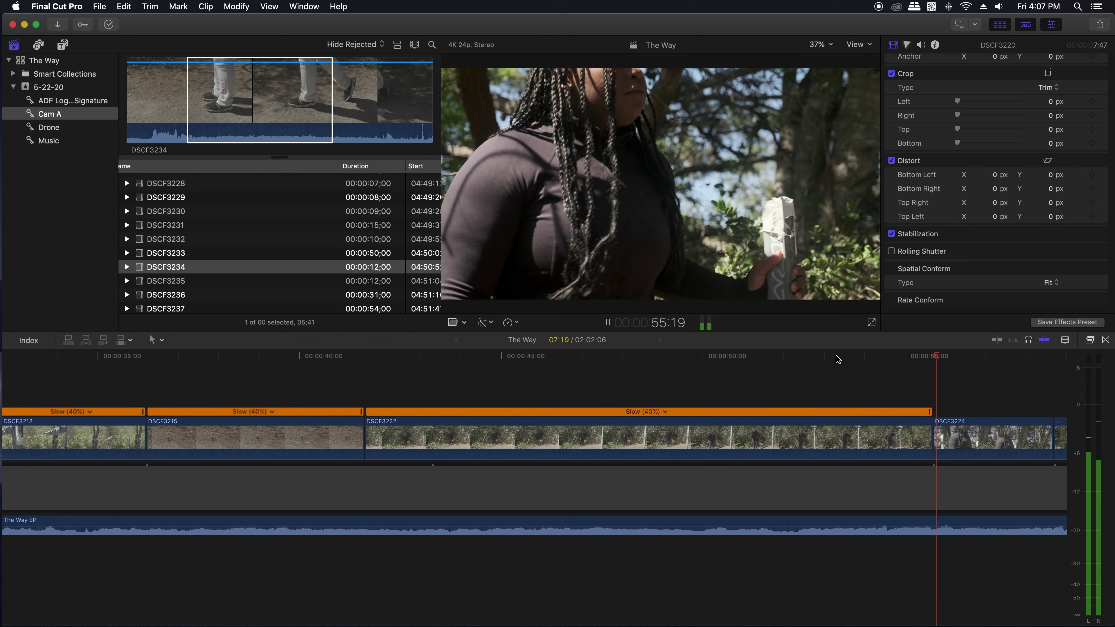
pyautogui.hscroll(15, 789, 364)
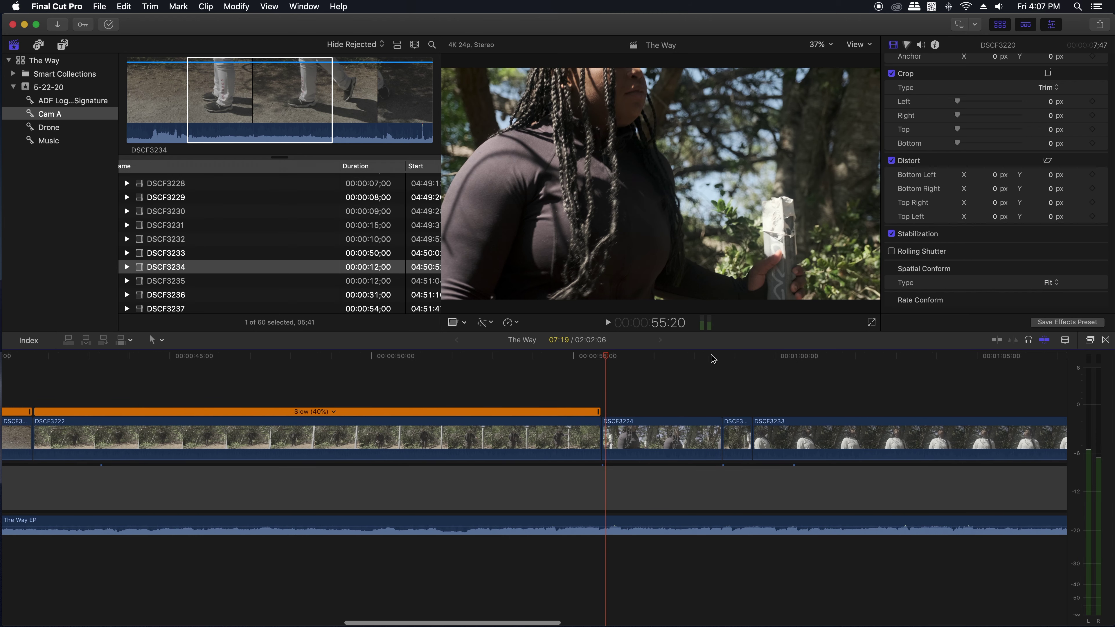
pyautogui.click(699, 356)
pyautogui.moveTo(701, 359); pyautogui.dragTo(724, 359)
# Step: Add a Flash transition between DSCF3224 and DSCF3233, then lift DSCF3224 above the storyline
pyautogui.click(719, 428)
pyautogui.press('cmd+5')
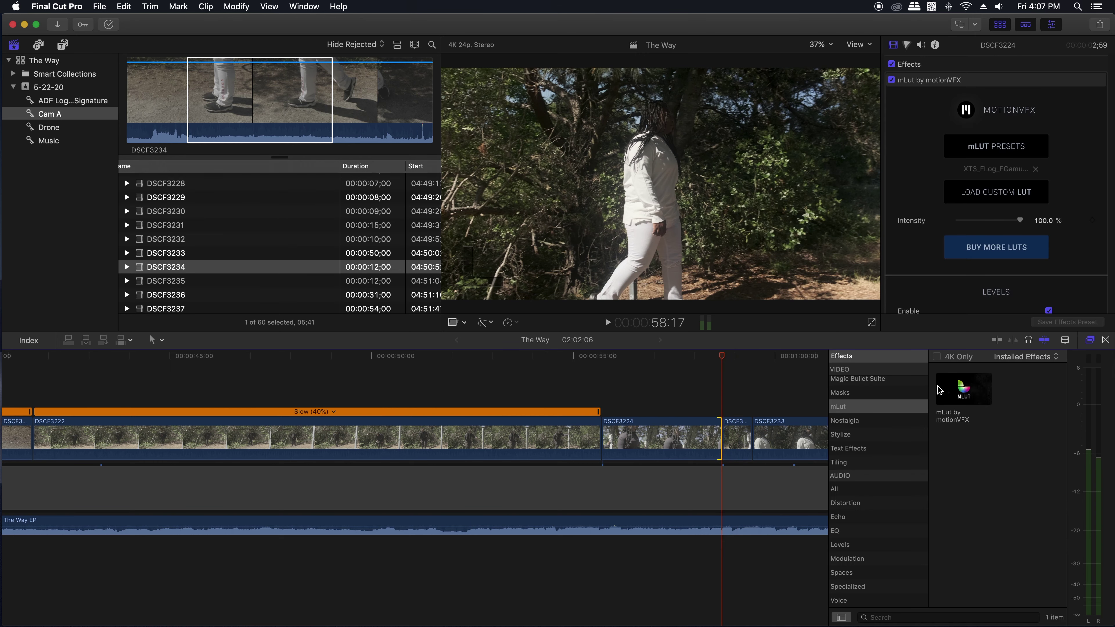
pyautogui.click(1090, 343)
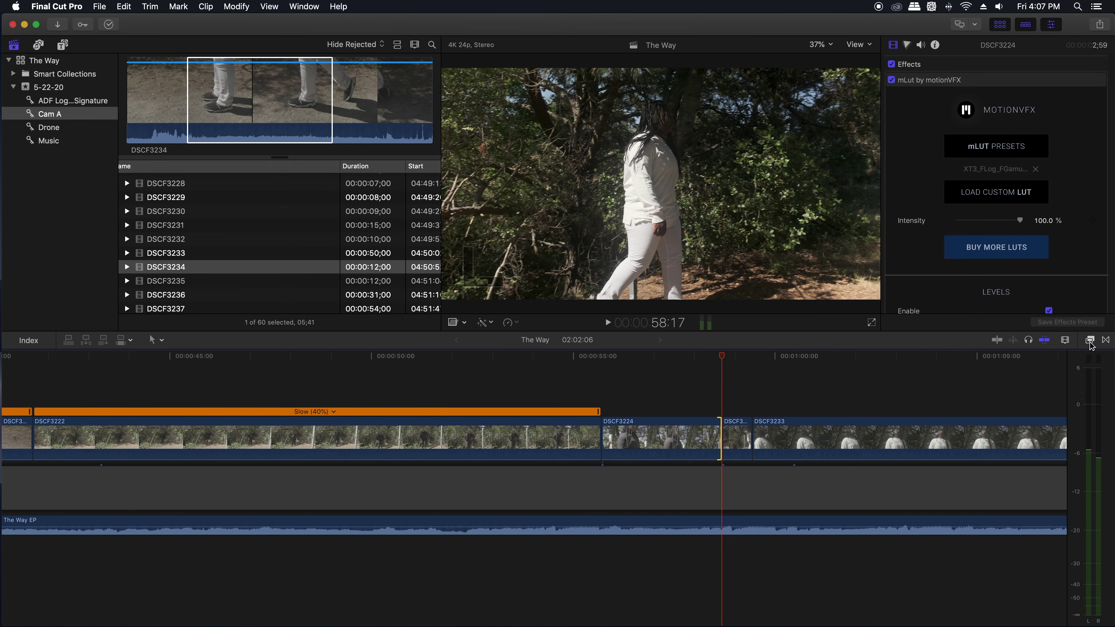
pyautogui.click(1104, 341)
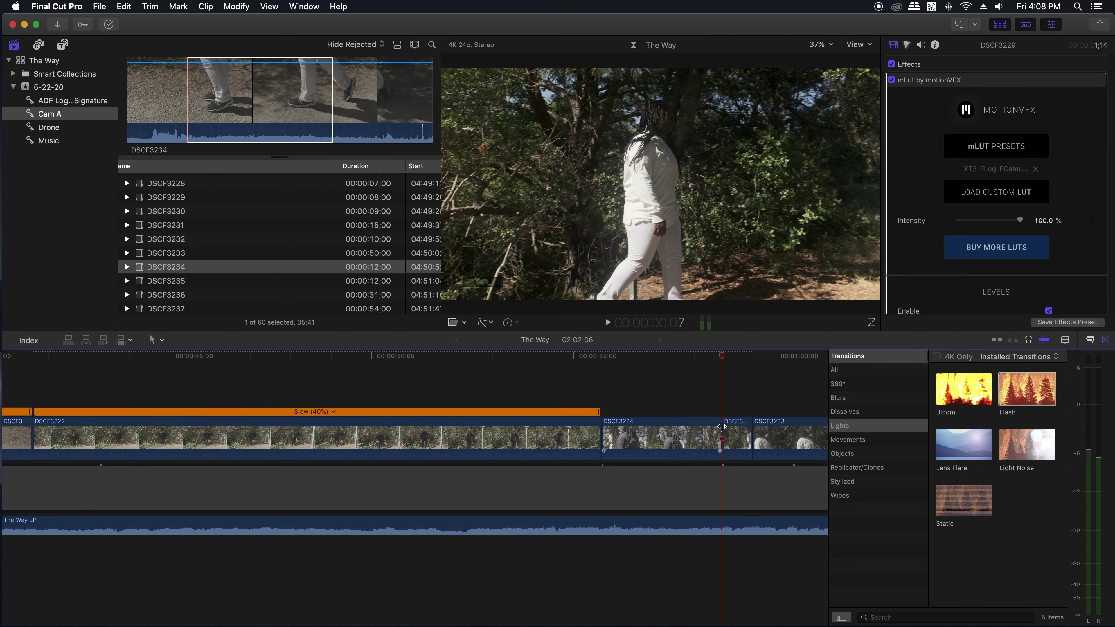
pyautogui.click(721, 425)
pyautogui.doubleClick(1021, 394)
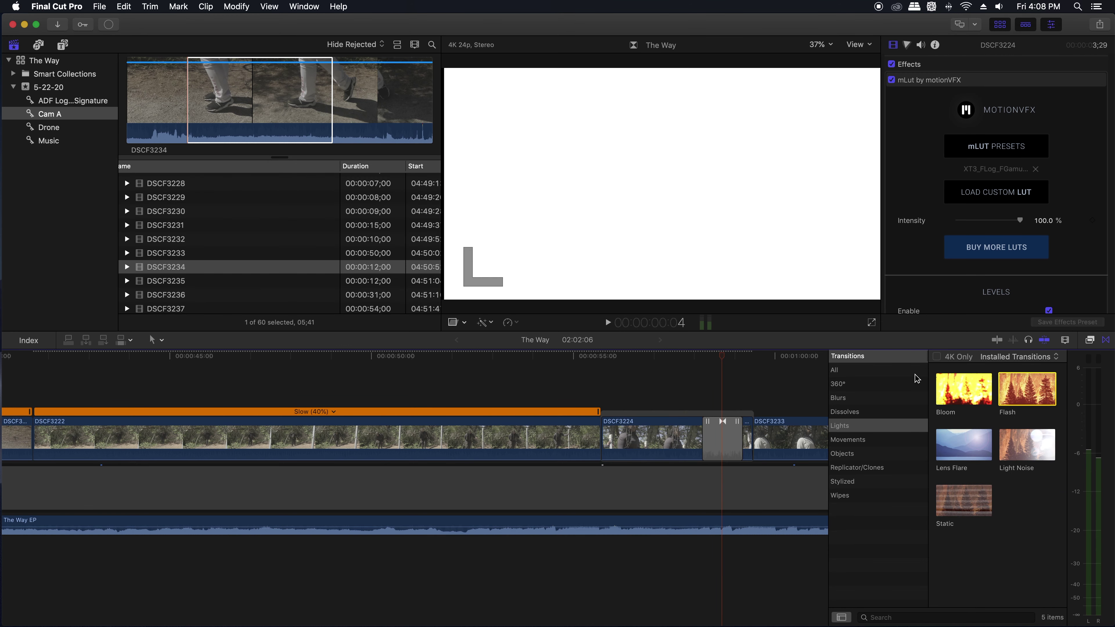
pyautogui.click(1106, 341)
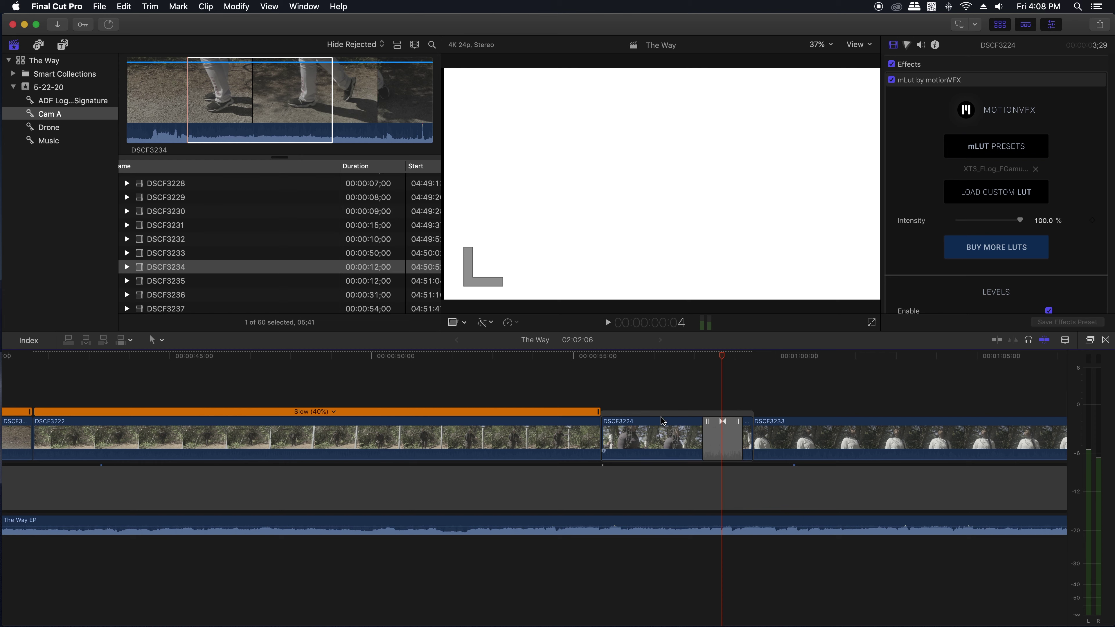
pyautogui.moveTo(658, 434); pyautogui.dragTo(692, 389)
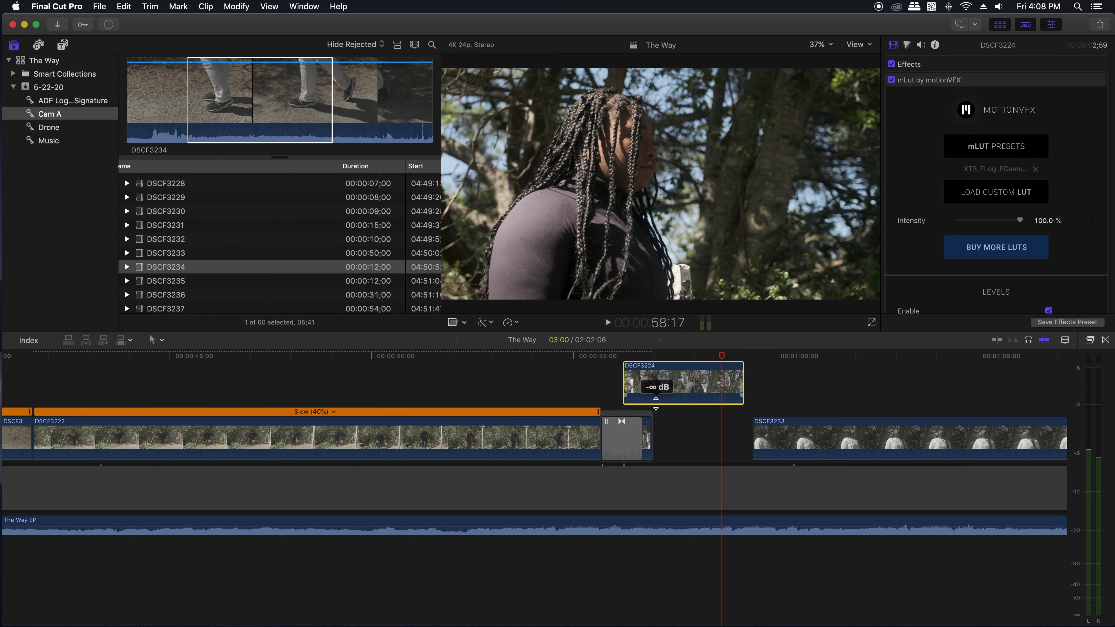
# Step: Return DSCF3224 to the main storyline and preview the Flash transition zoomed in
pyautogui.moveTo(656, 397); pyautogui.dragTo(655, 431)
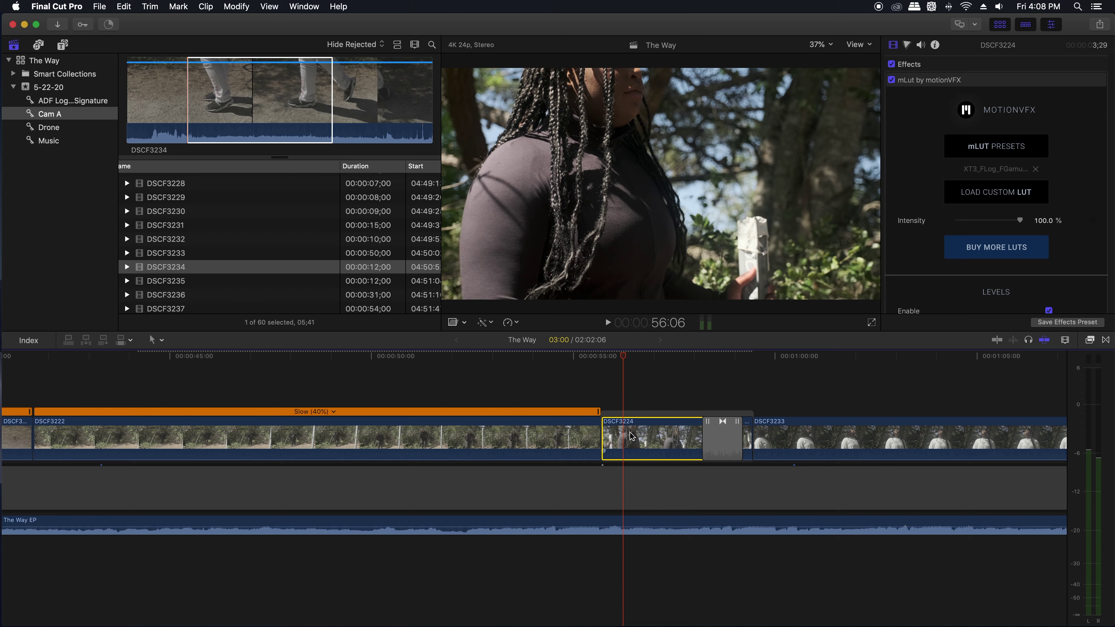
pyautogui.click(742, 356)
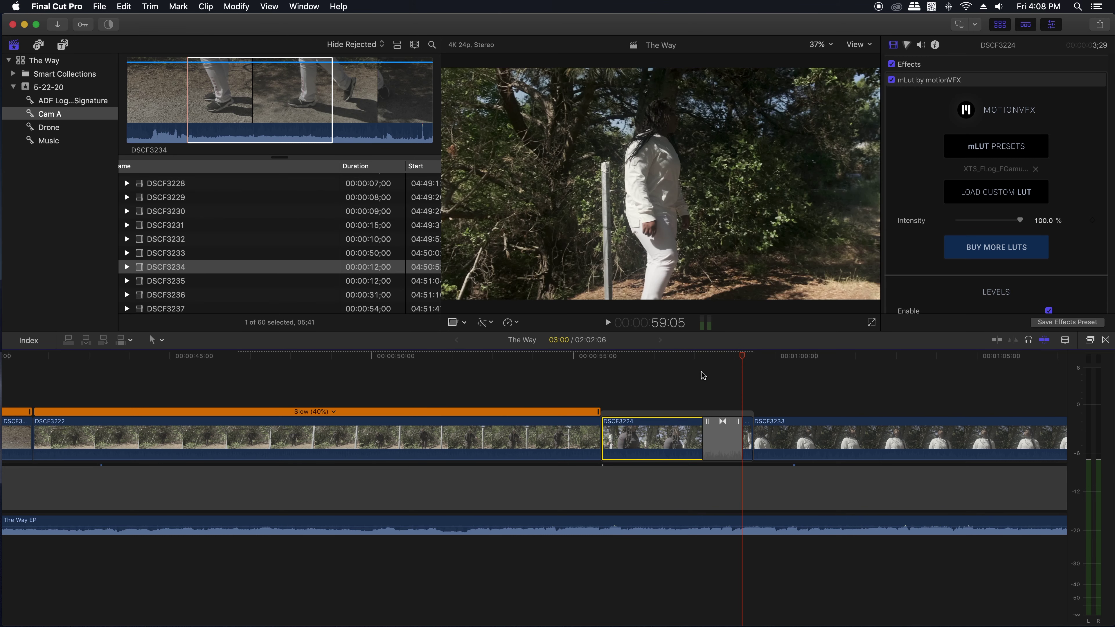
pyautogui.press('super+equal')
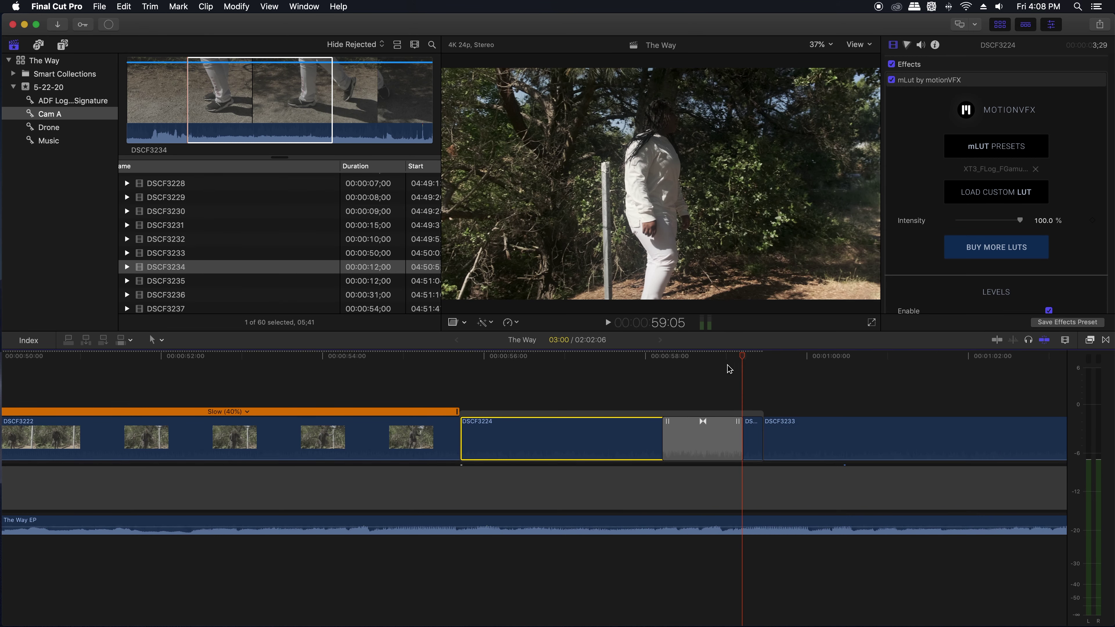
pyautogui.moveTo(735, 357); pyautogui.dragTo(702, 357)
pyautogui.press('space')
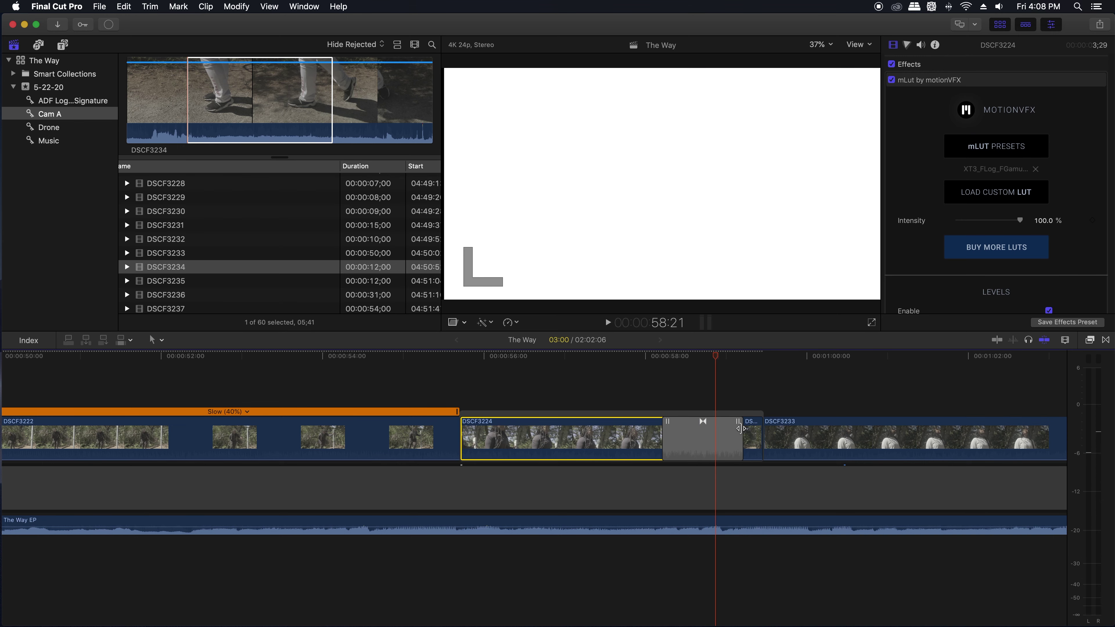
# Step: Shorten the Flash transition, play it back, and select the edit before DSCF3233
pyautogui.click(732, 428)
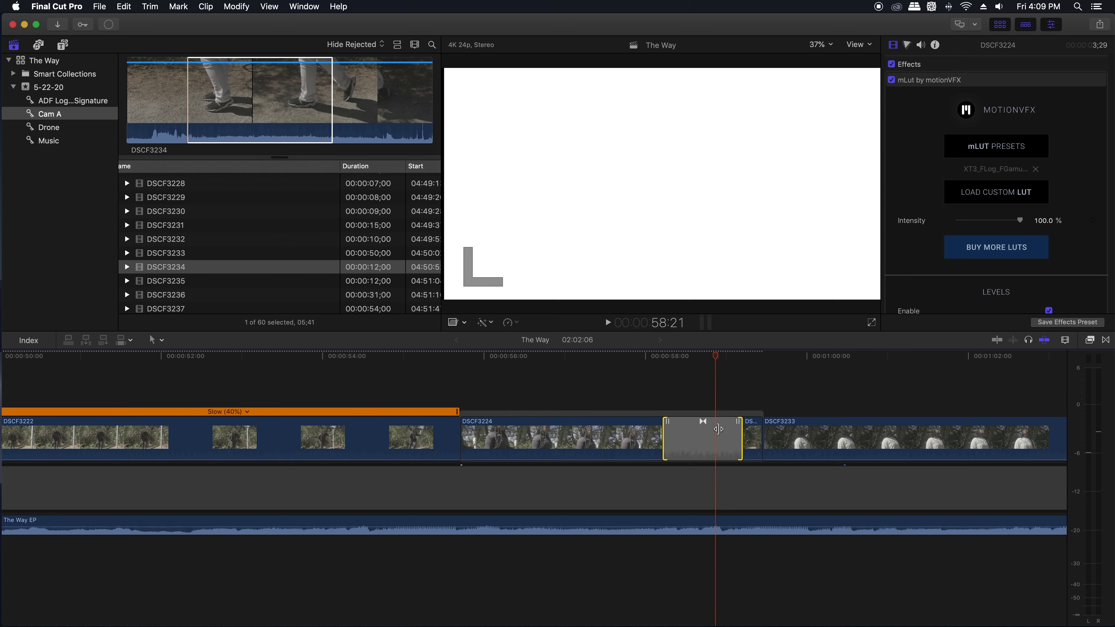
pyautogui.moveTo(718, 428); pyautogui.dragTo(714, 429)
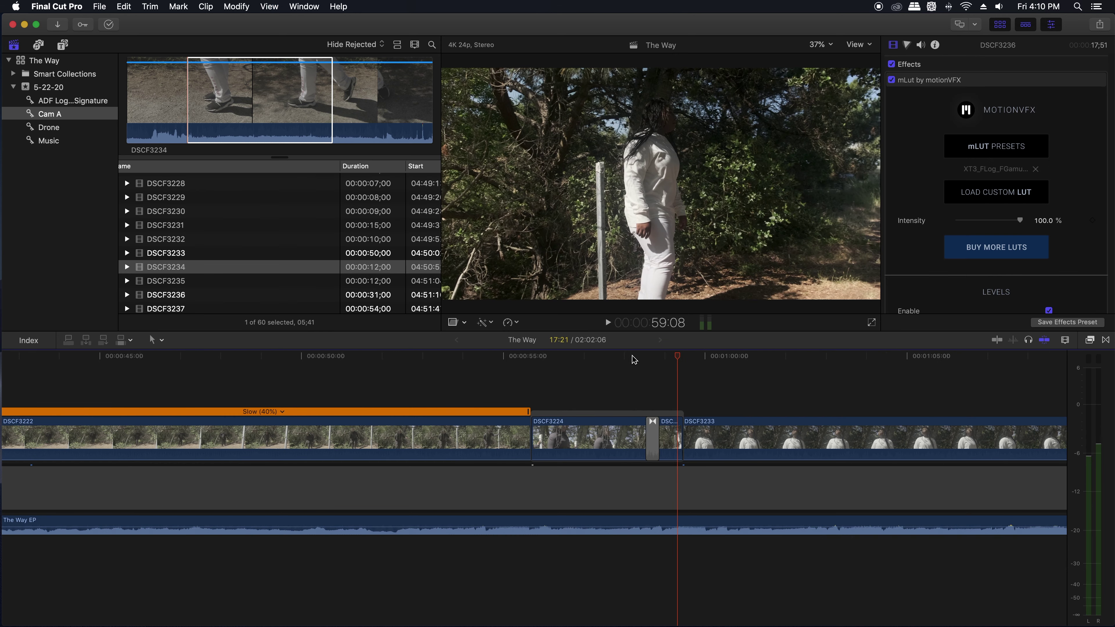
pyautogui.click(633, 360)
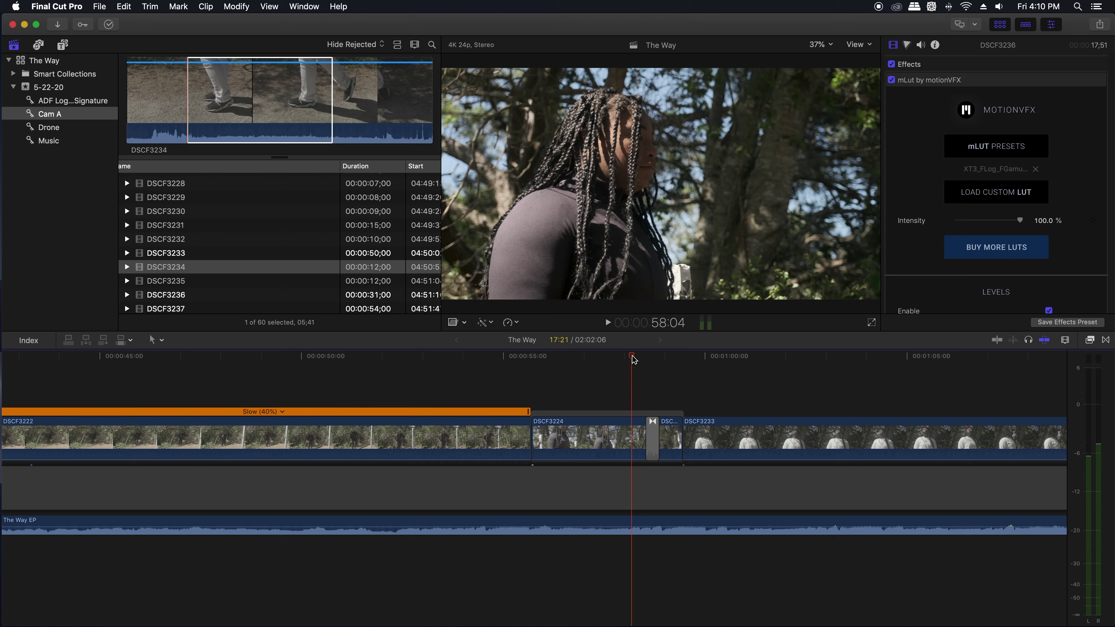
pyautogui.press('space')
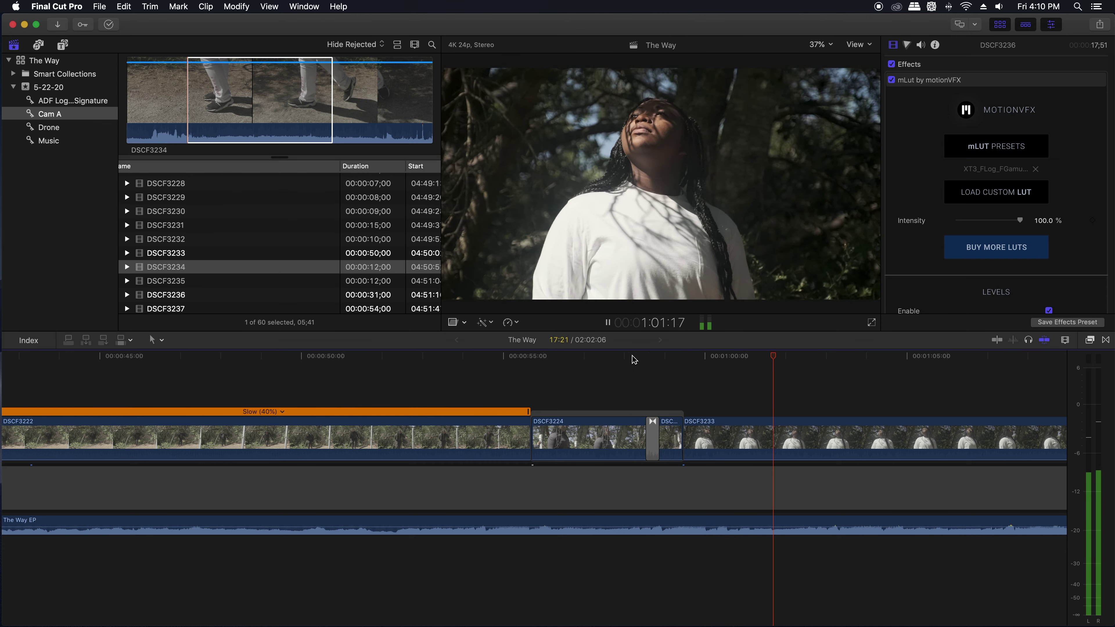
pyautogui.press('space')
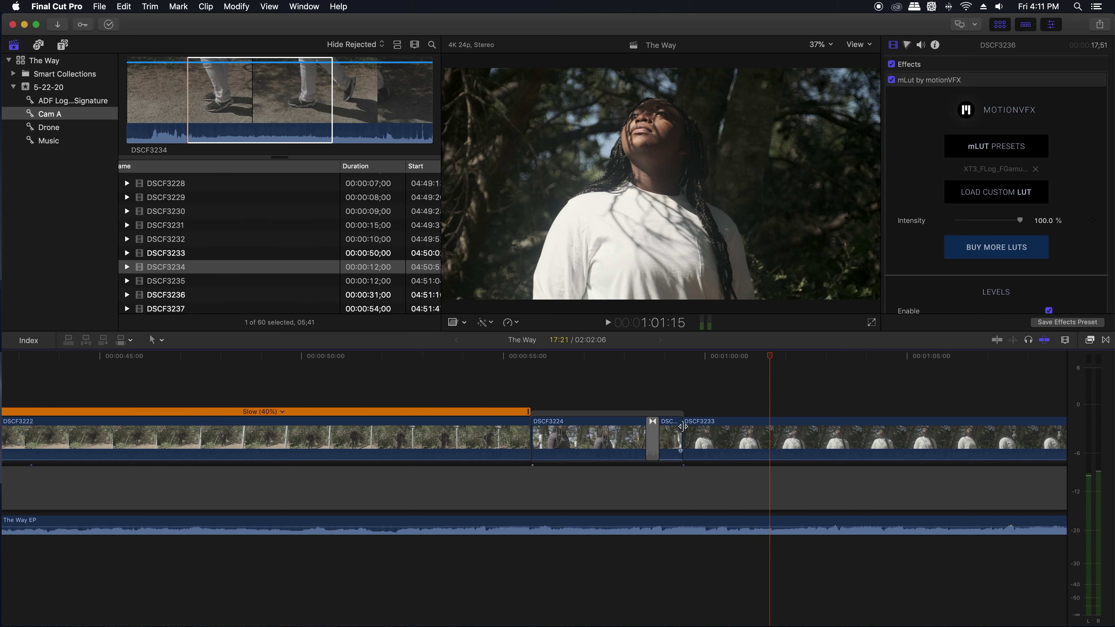
pyautogui.click(682, 426)
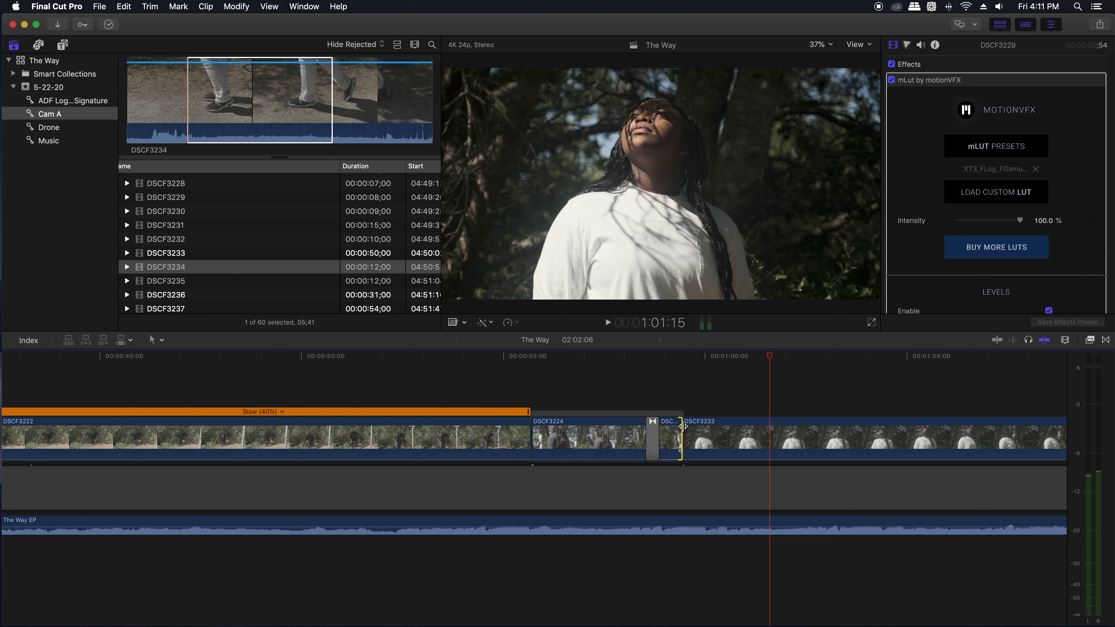
# Step: Add a one-second Cross Dissolve at the edit before DSCF3233 with Cmd+T
pyautogui.press('super+t')
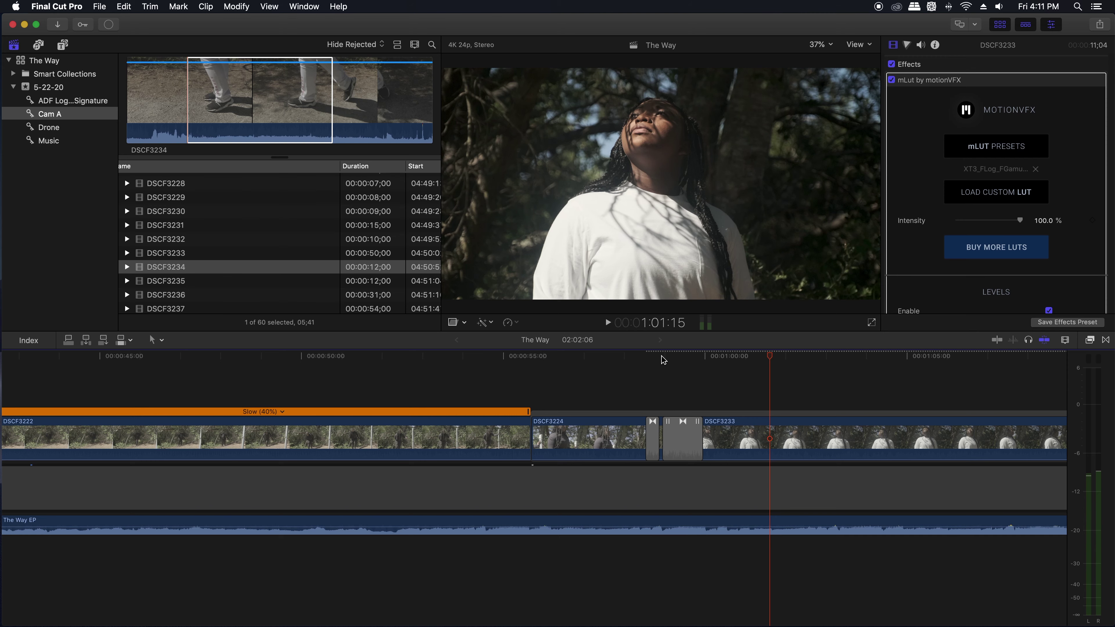
pyautogui.hscroll(4, 663, 360)
pyautogui.click(528, 440)
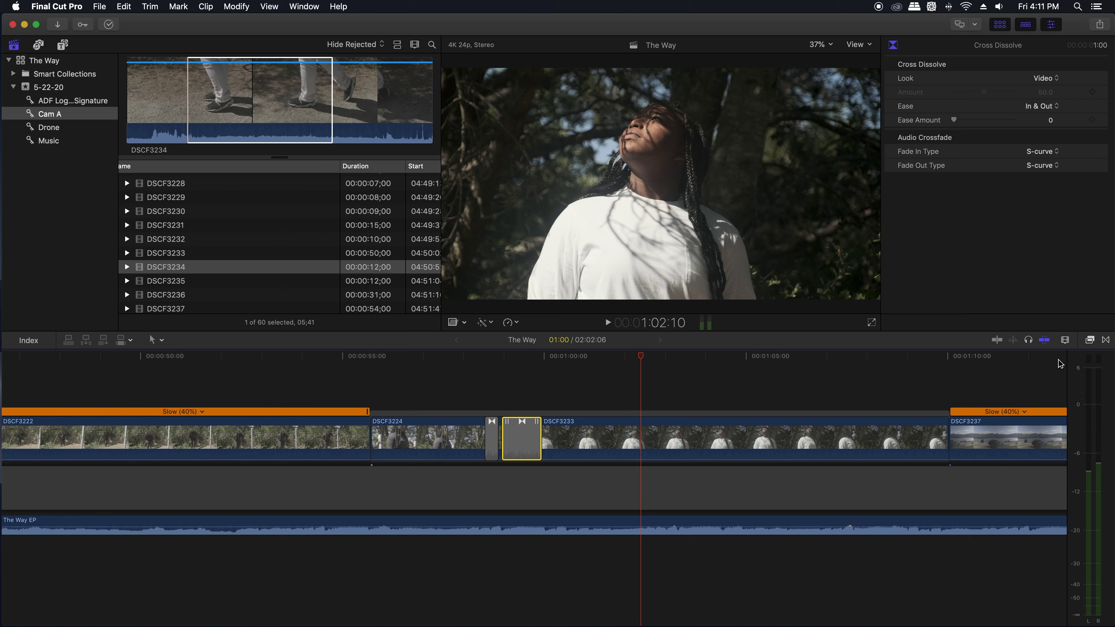
# Step: Browse the Blur, Light and Objects categories in the Transitions browser, then close it
pyautogui.click(1105, 341)
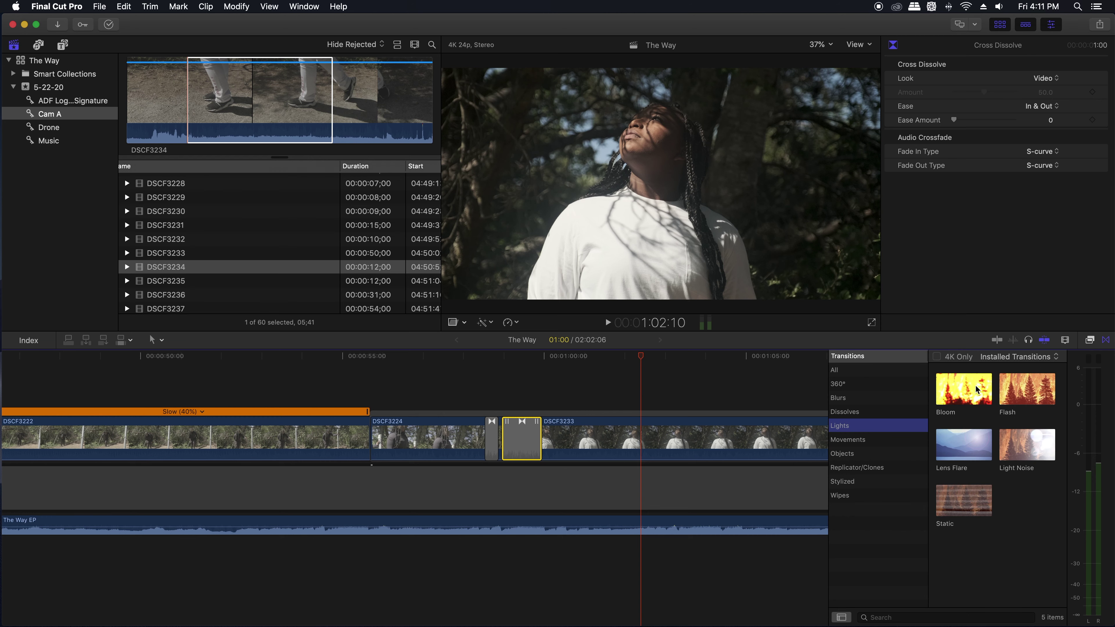
pyautogui.click(839, 398)
pyautogui.click(839, 428)
pyautogui.click(839, 455)
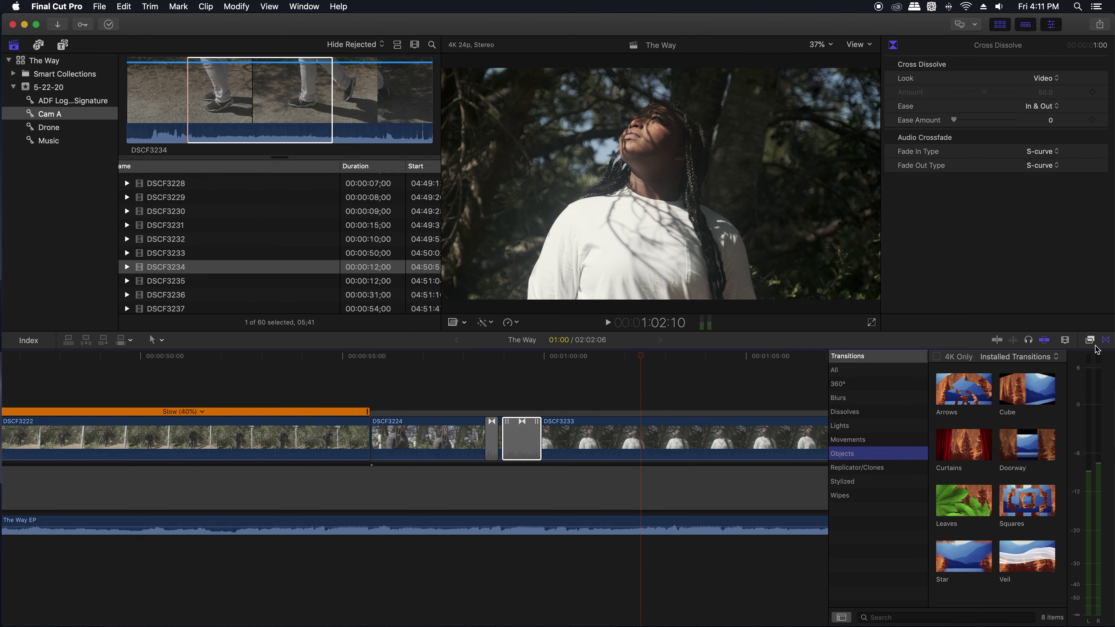
pyautogui.click(1106, 340)
pyautogui.hscroll(5, 790, 367)
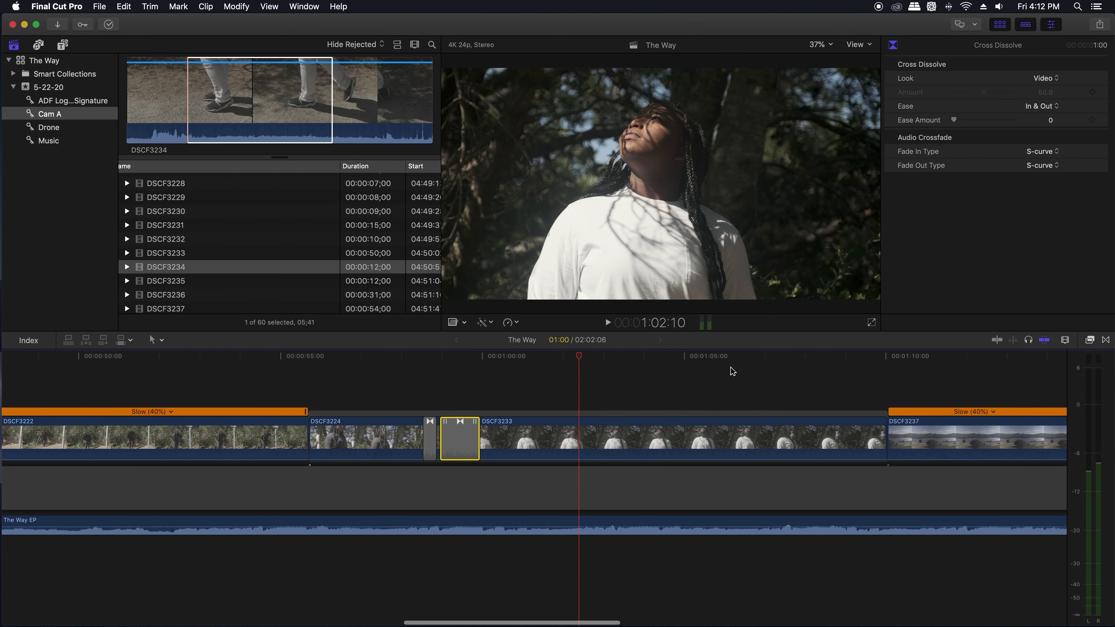
pyautogui.hscroll(5, 803, 360)
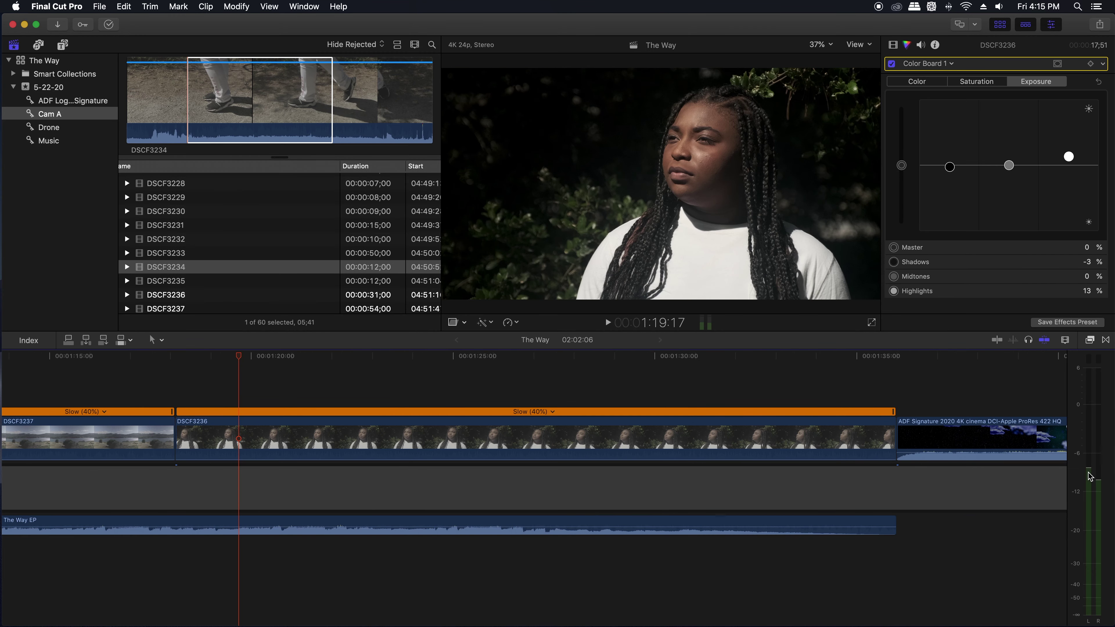
pyautogui.press('space')
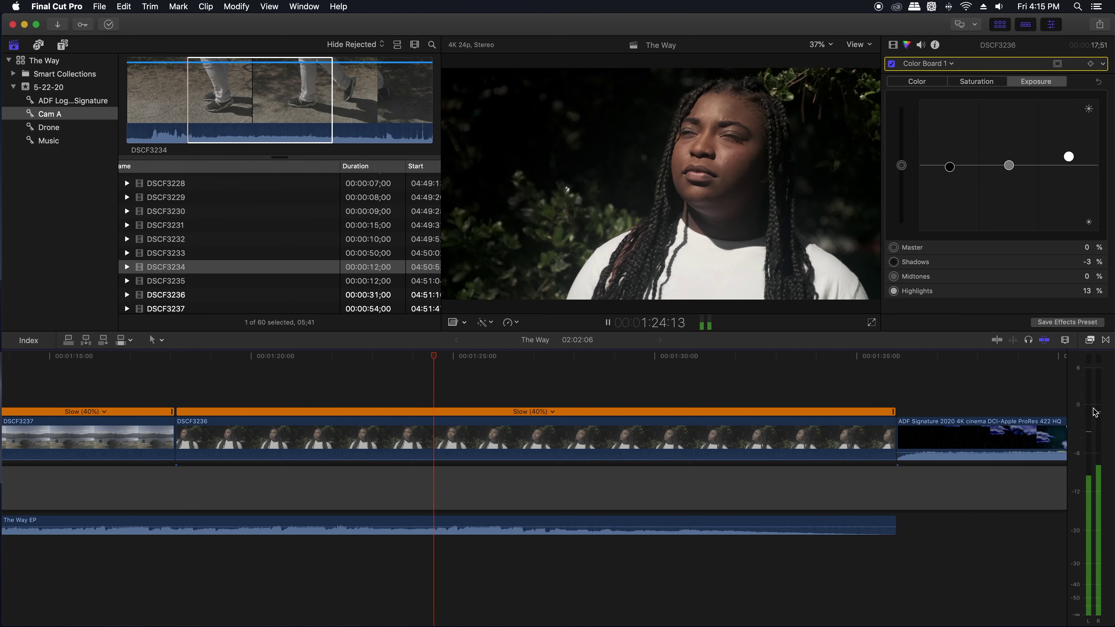
pyautogui.press('space')
pyautogui.hscroll(-10, 615, 437)
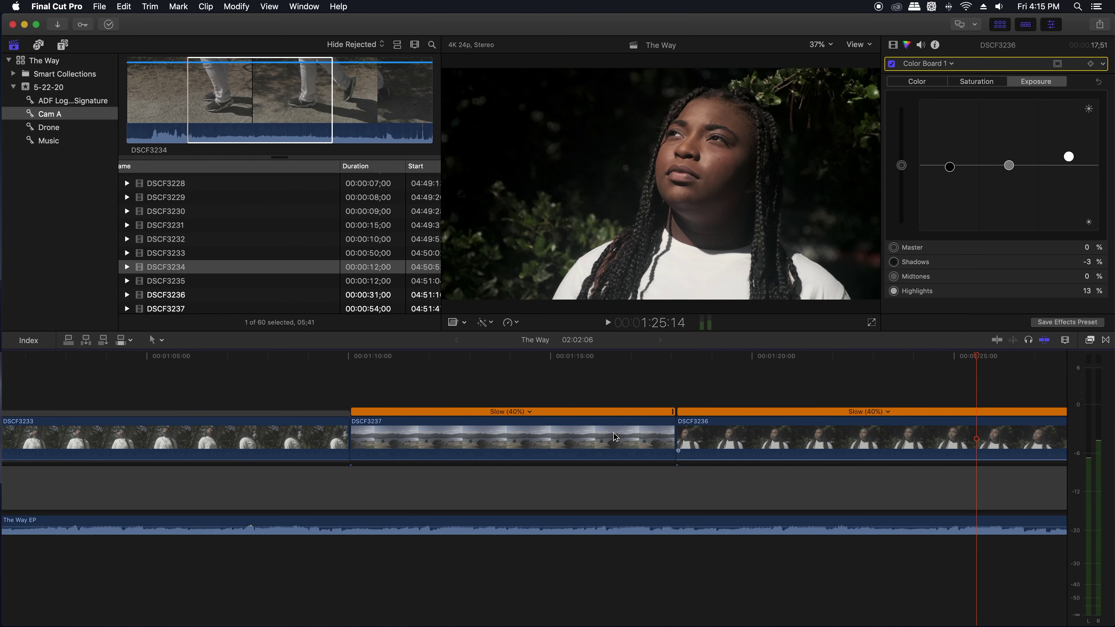
pyautogui.moveTo(238, 357); pyautogui.dragTo(246, 357)
pyautogui.click(263, 409)
pyautogui.hscroll(-10, 263, 409)
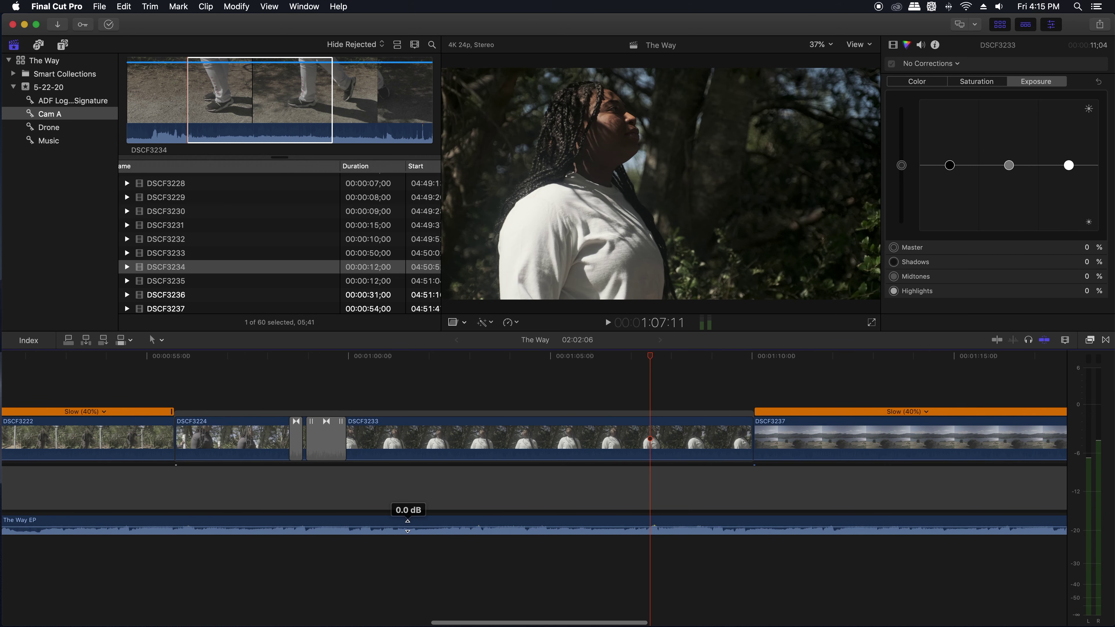
pyautogui.press('super+minus')
pyautogui.press('super+minus')
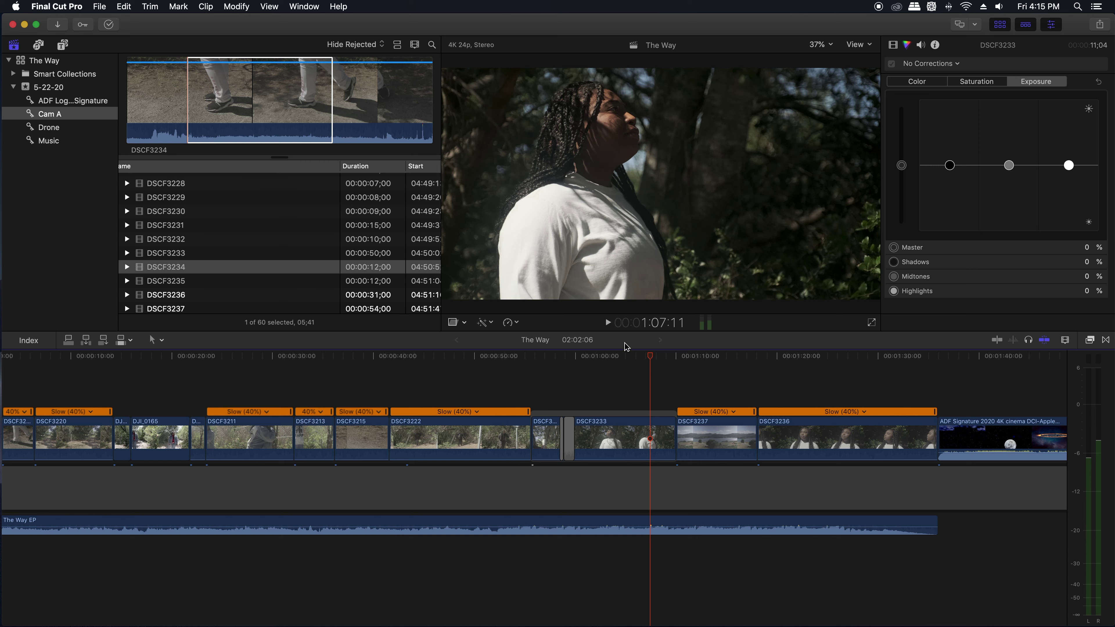
pyautogui.moveTo(631, 356); pyautogui.dragTo(594, 358)
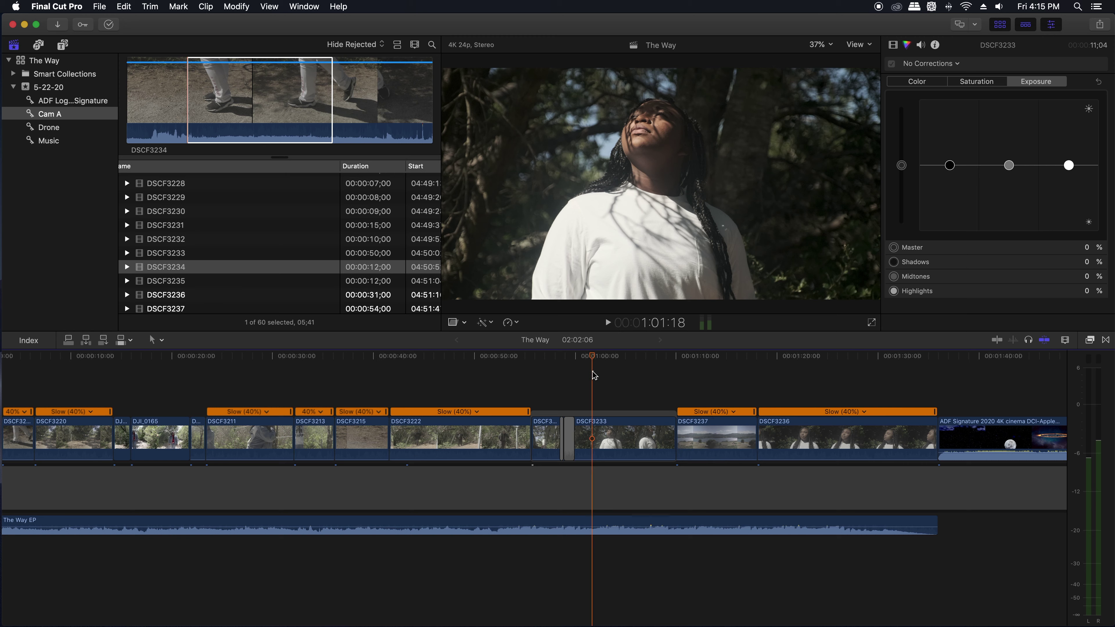
pyautogui.press('space')
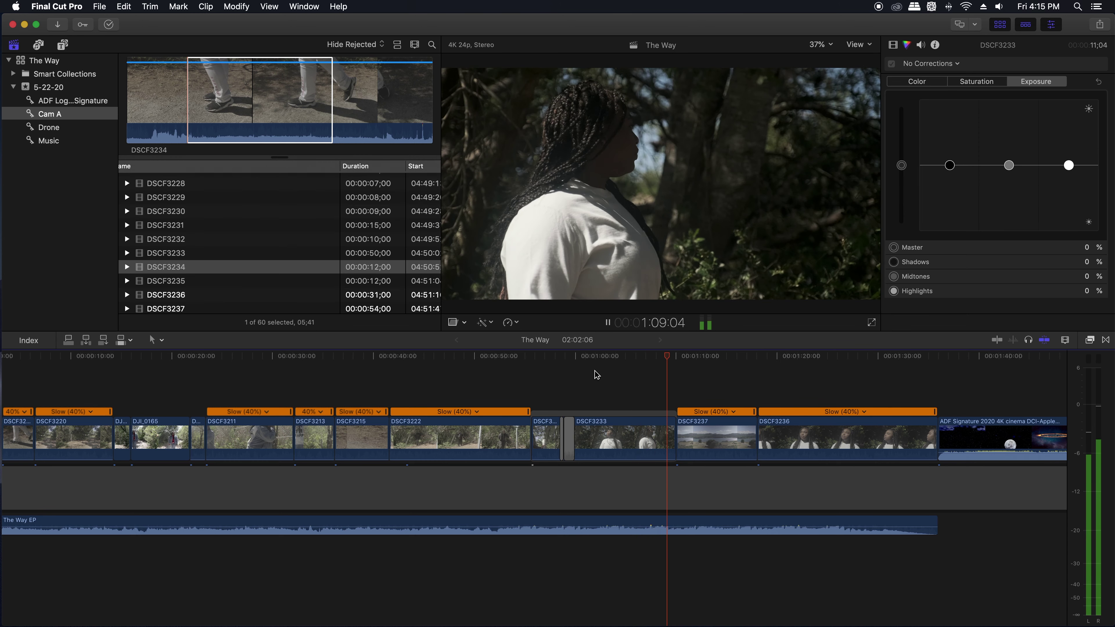
pyautogui.press('space')
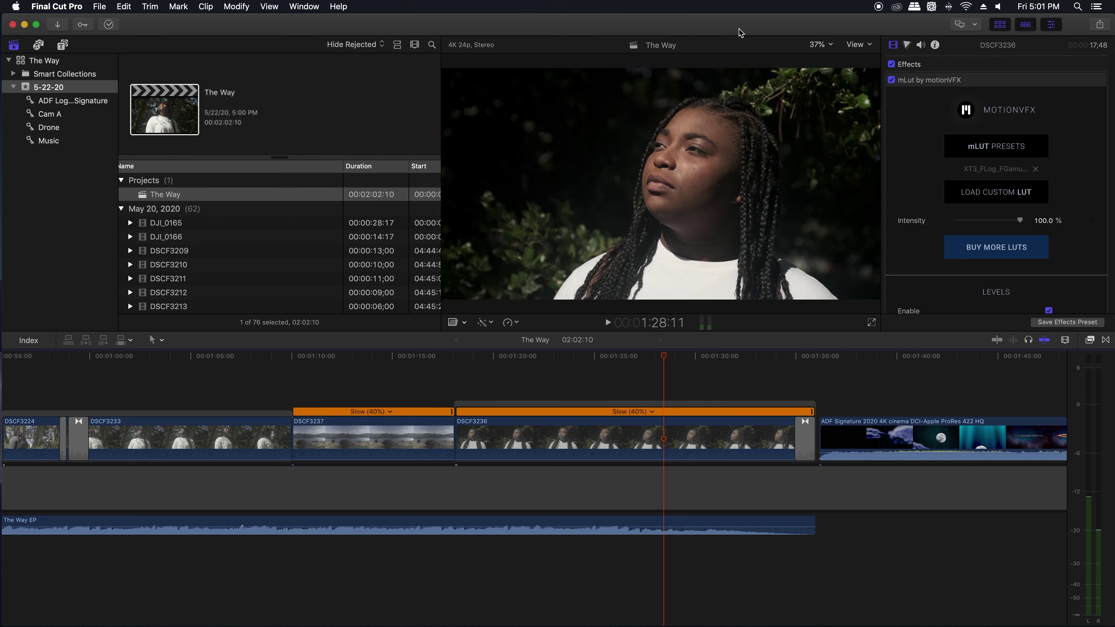
# Step: Move the playhead to the timeline start and pick Slide Reveal from the Build In/Out titles
pyautogui.hscroll(-6, 659, 394)
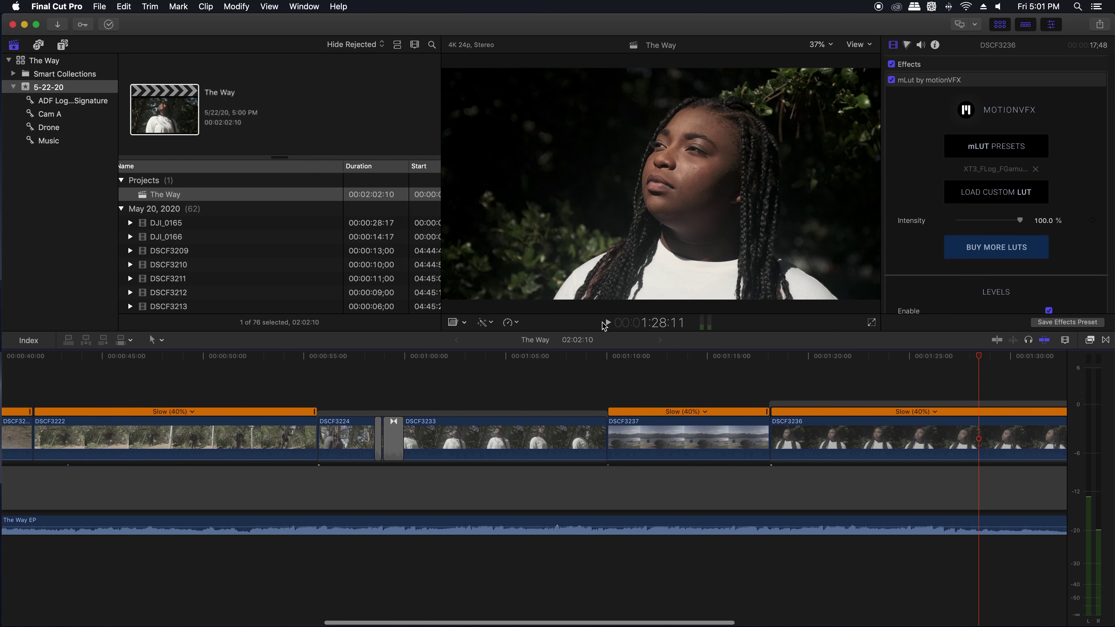
pyautogui.hscroll(-15, 525, 393)
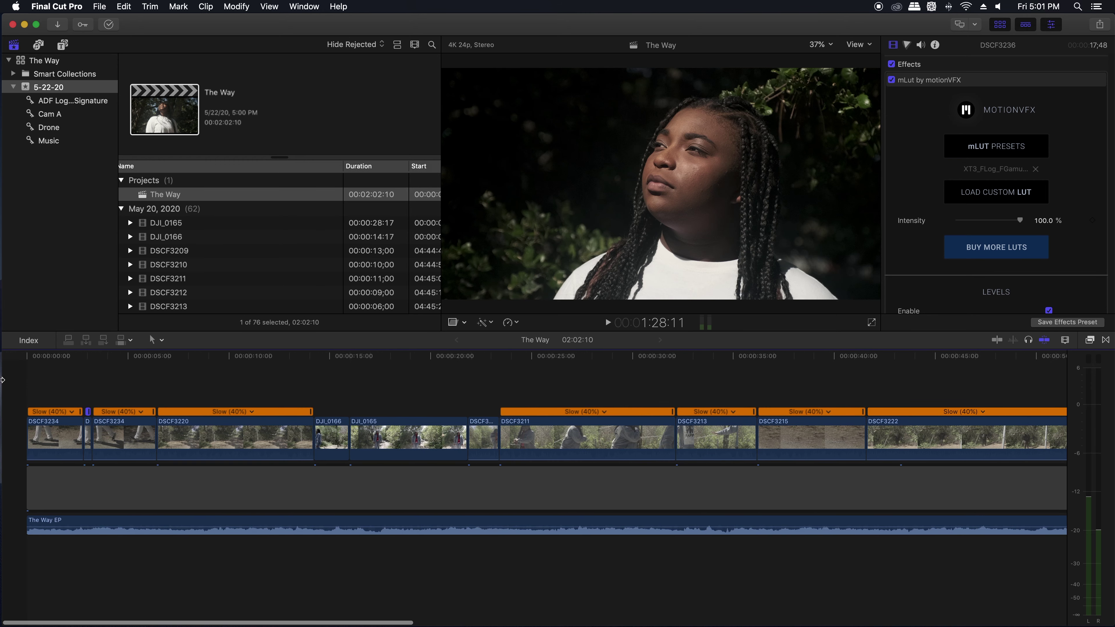
pyautogui.click(28, 364)
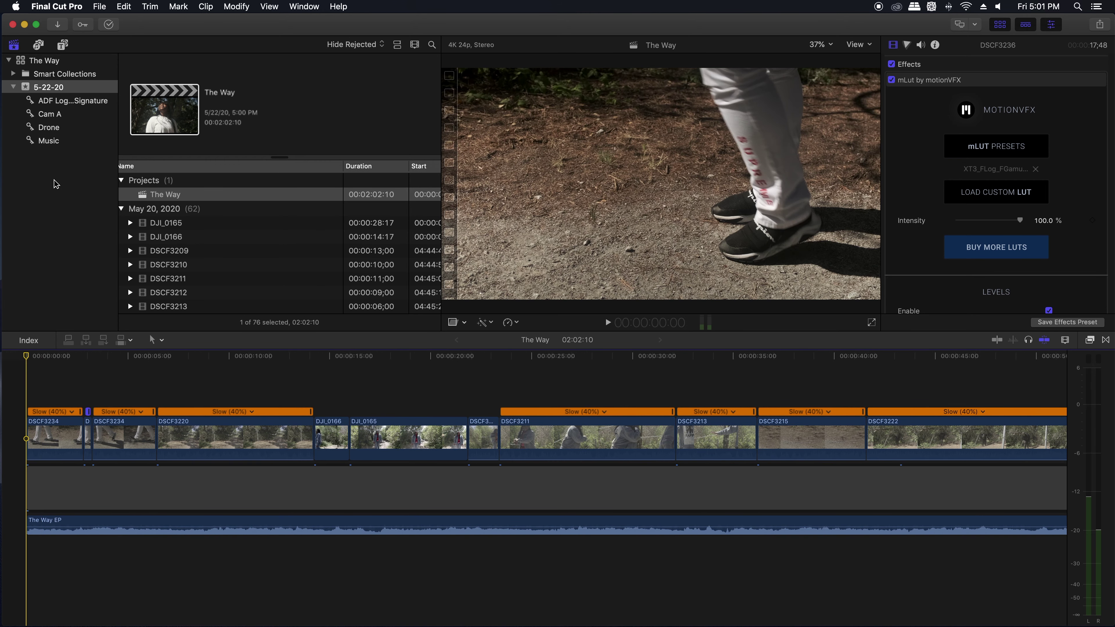
pyautogui.click(62, 45)
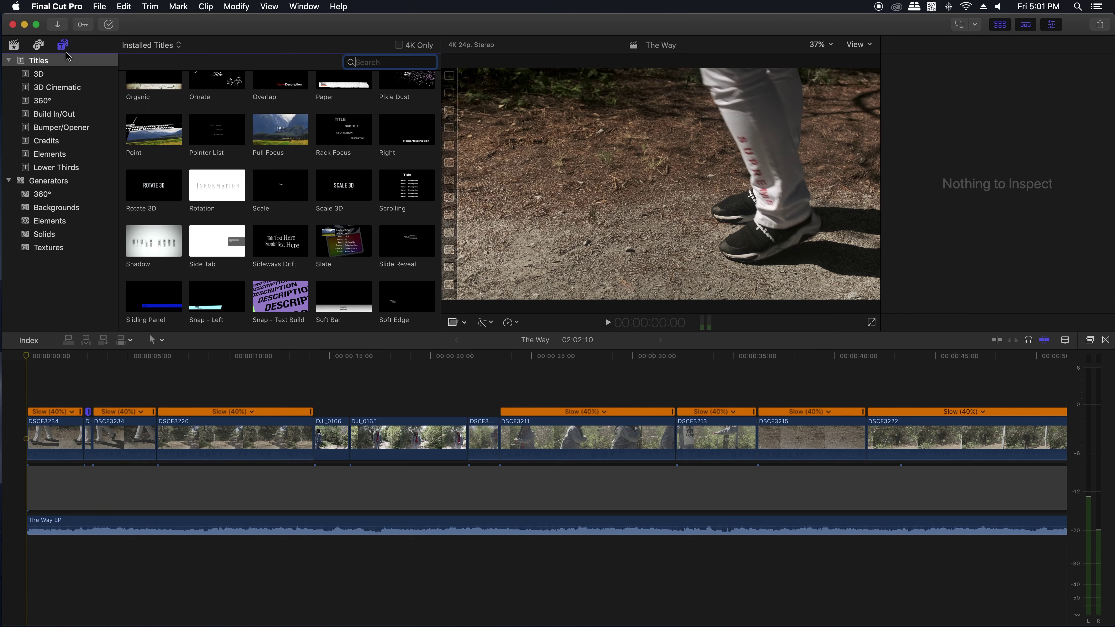
pyautogui.scroll(-5, 248, 141)
pyautogui.click(54, 114)
pyautogui.click(150, 102)
# Step: Place Slide Reveal above the opening clips and trim it to about six seconds
pyautogui.moveTo(149, 101); pyautogui.dragTo(29, 398)
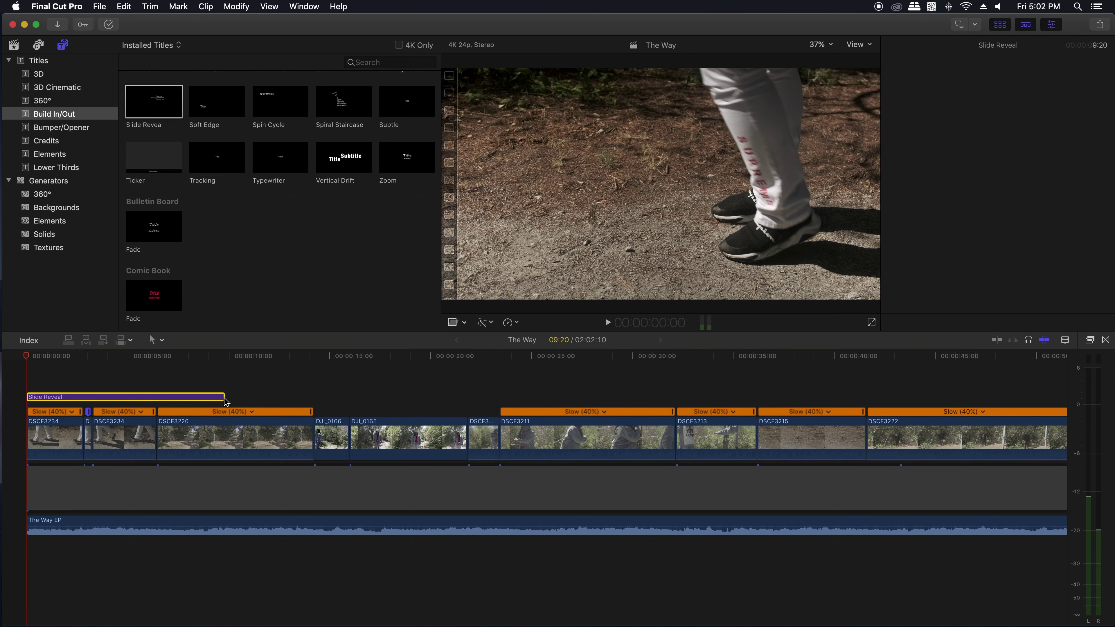
pyautogui.moveTo(224, 400); pyautogui.dragTo(155, 399)
pyautogui.click(110, 357)
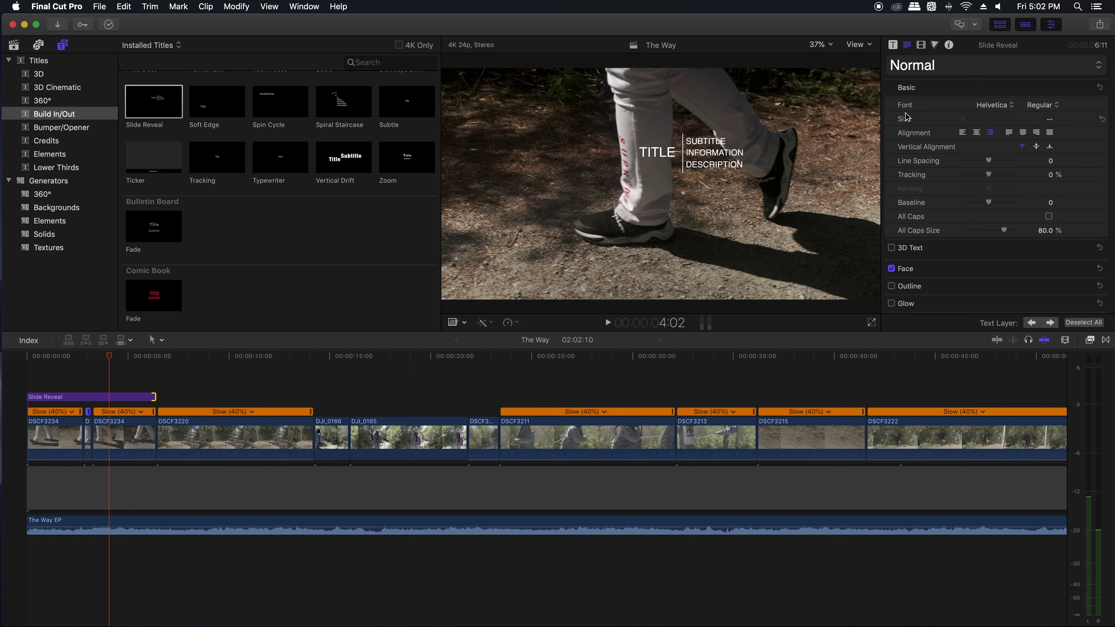
# Step: Move the Slide Reveal title roughly lower-left, around Position X -1200 and Y -800
pyautogui.click(921, 46)
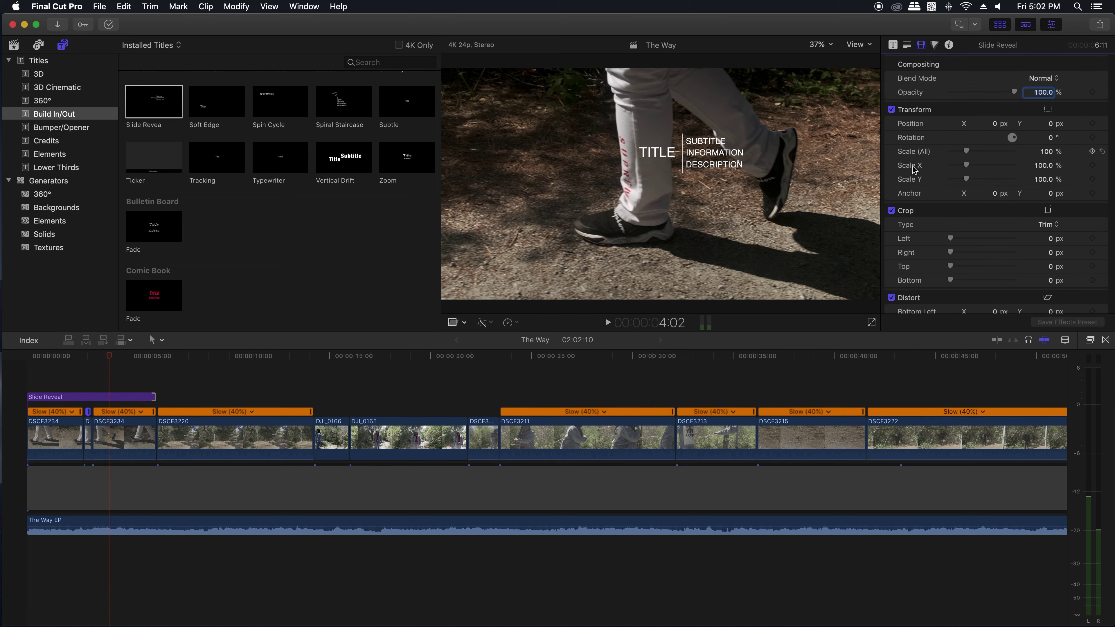
pyautogui.click(136, 398)
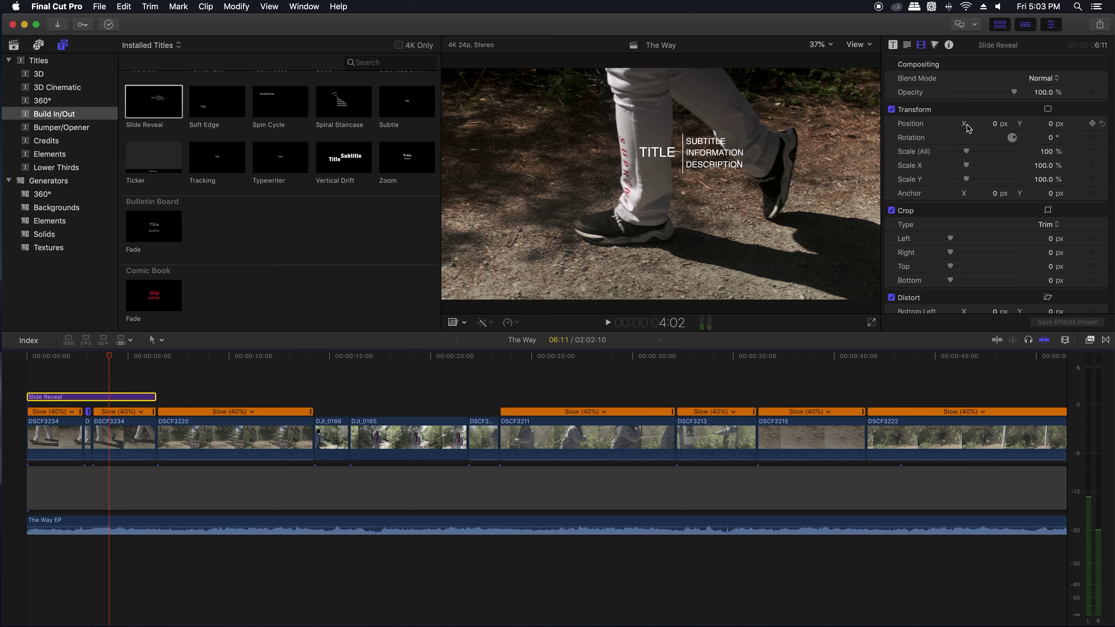
pyautogui.moveTo(997, 127); pyautogui.dragTo(965, 127)
pyautogui.click(995, 124)
pyautogui.write('00.0')
pyautogui.press('Return')
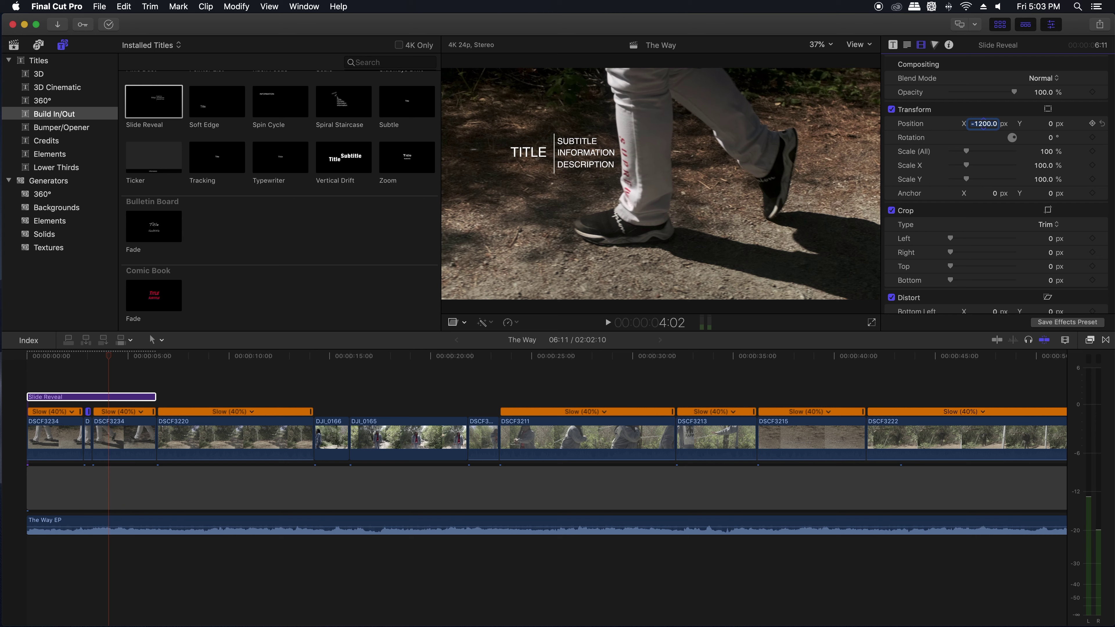
pyautogui.moveTo(982, 127); pyautogui.dragTo(987, 127)
pyautogui.click(1050, 125)
pyautogui.write('-800')
pyautogui.press('Return')
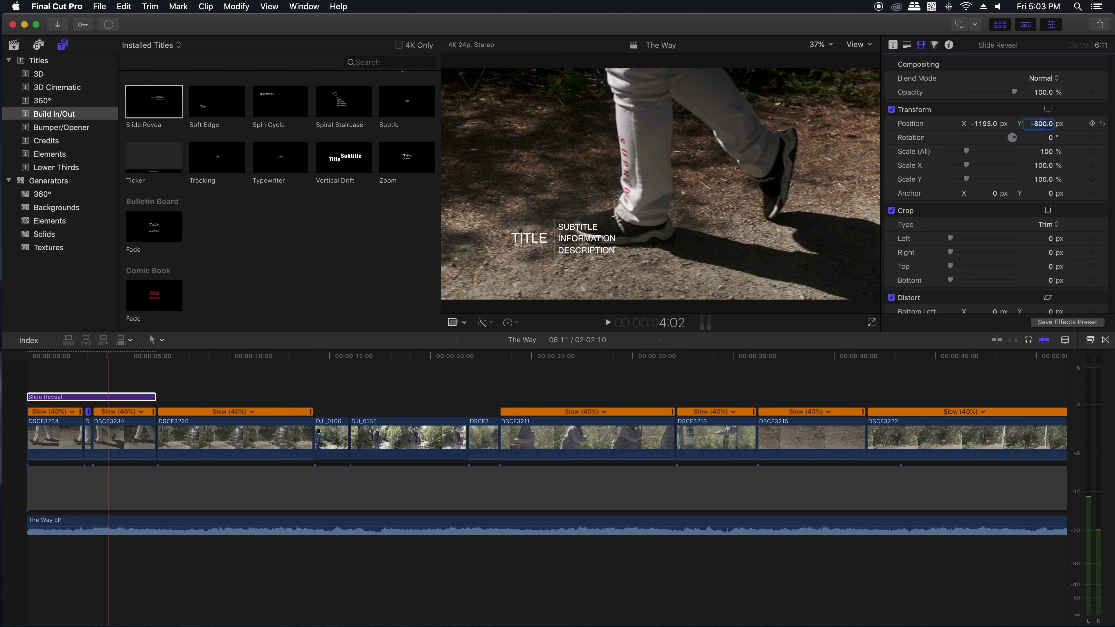
# Step: Refine the title's Position to X -1500 and Y -900
pyautogui.click(986, 126)
pyautogui.write('-1300')
pyautogui.press('Return')
pyautogui.write('-')
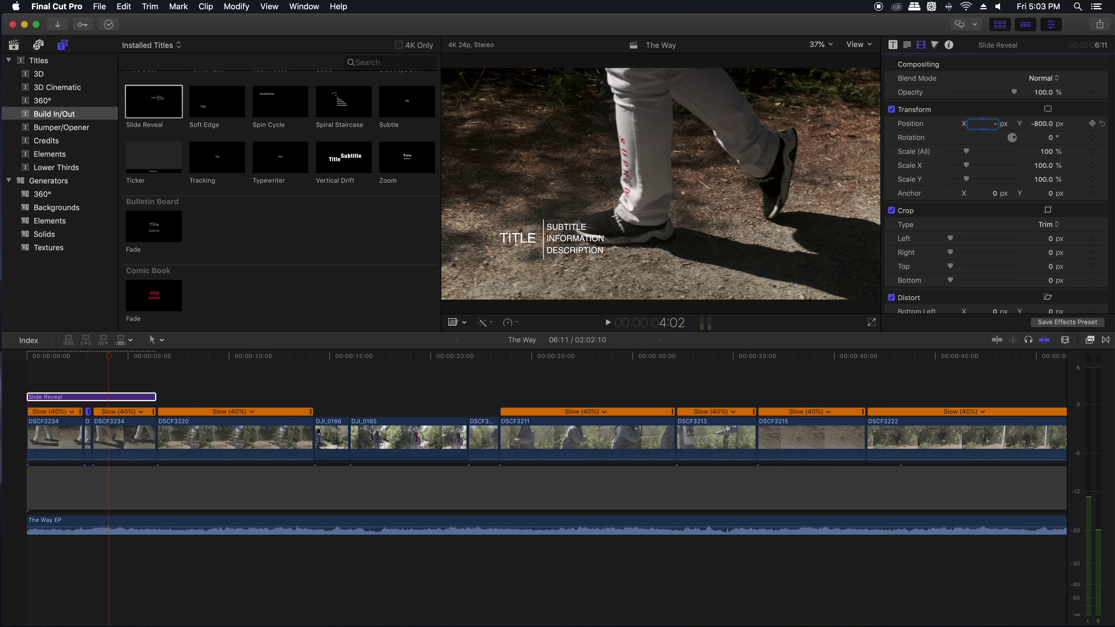
pyautogui.write('1500')
pyautogui.press('Return')
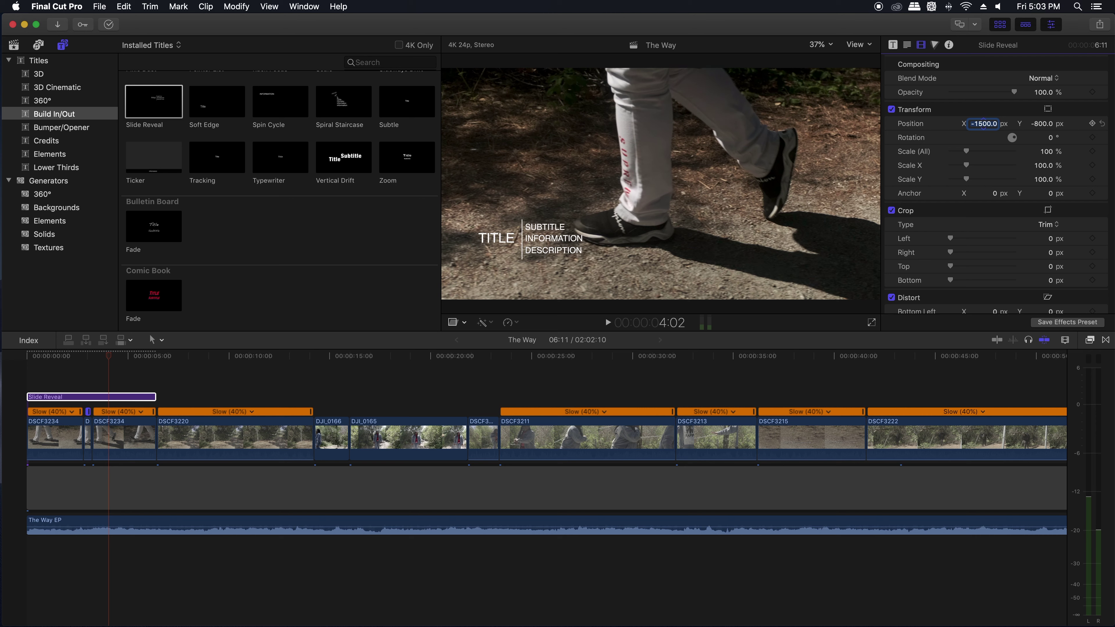
pyautogui.press('Tab')
pyautogui.write('-')
pyautogui.press('Return')
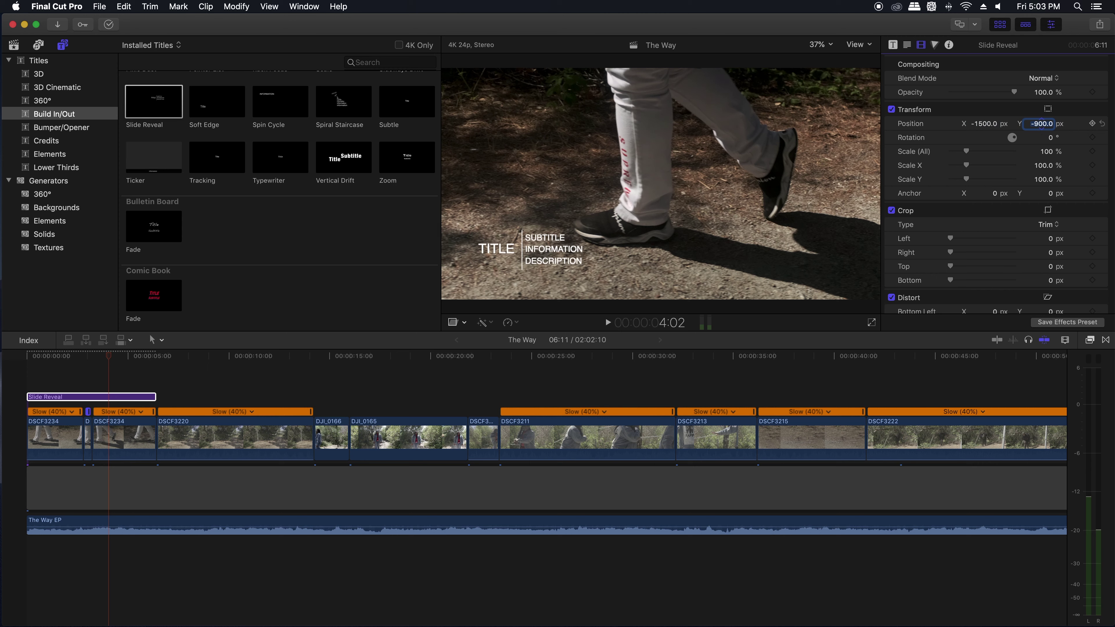
# Step: Replace the TITLE placeholder text with the subject's first name in the Text Inspector
pyautogui.click(495, 249)
pyautogui.doubleClick(494, 249)
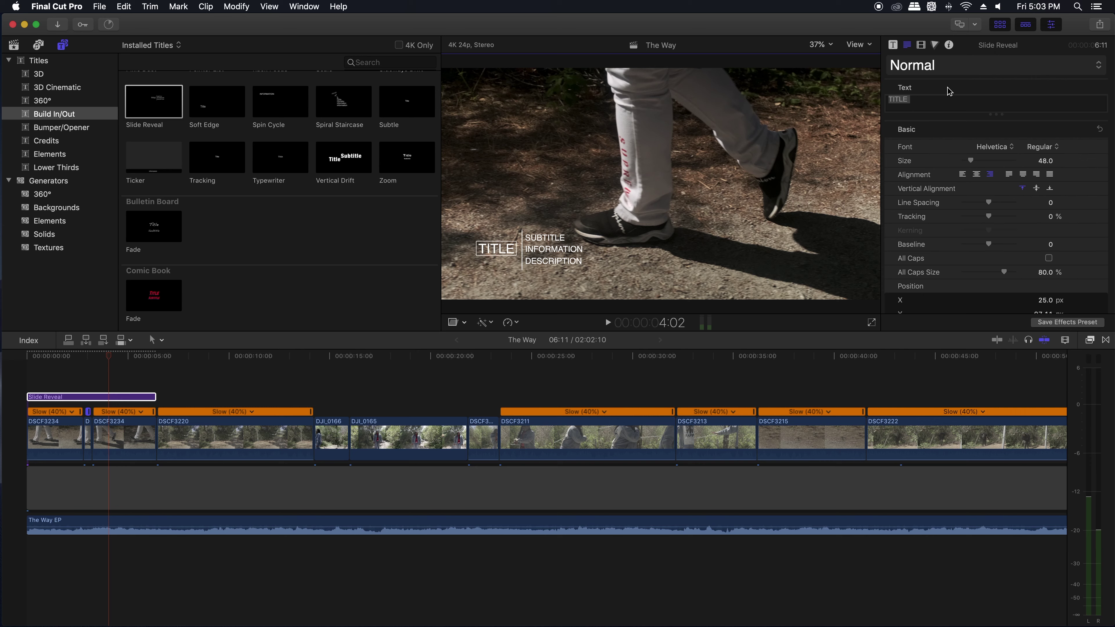
pyautogui.click(891, 101)
pyautogui.moveTo(917, 98); pyautogui.dragTo(872, 97)
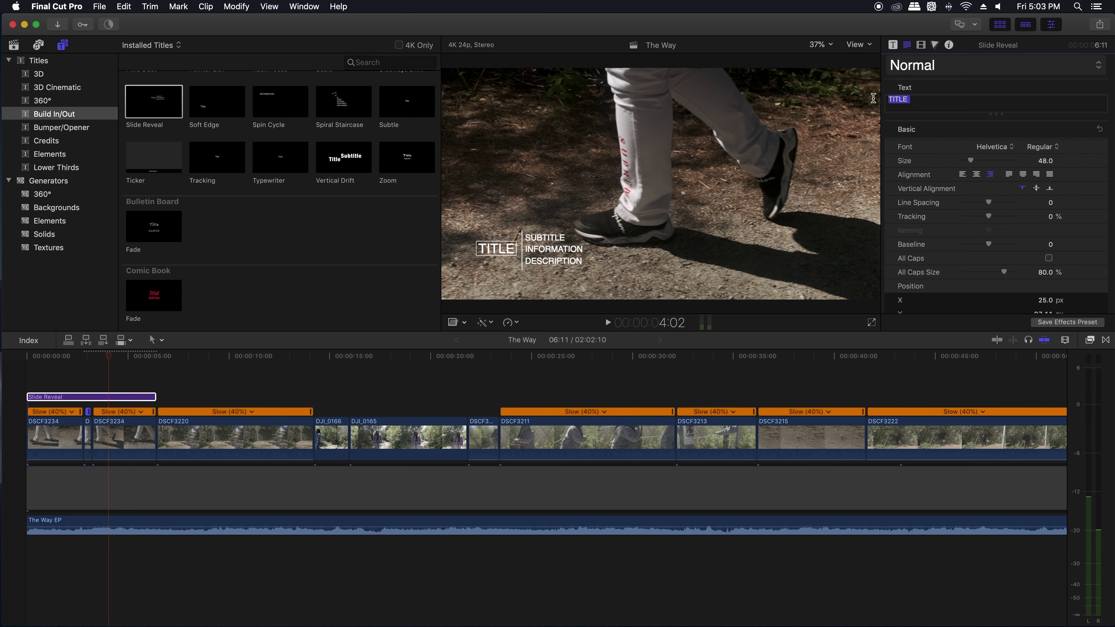
pyautogui.write('Bre')
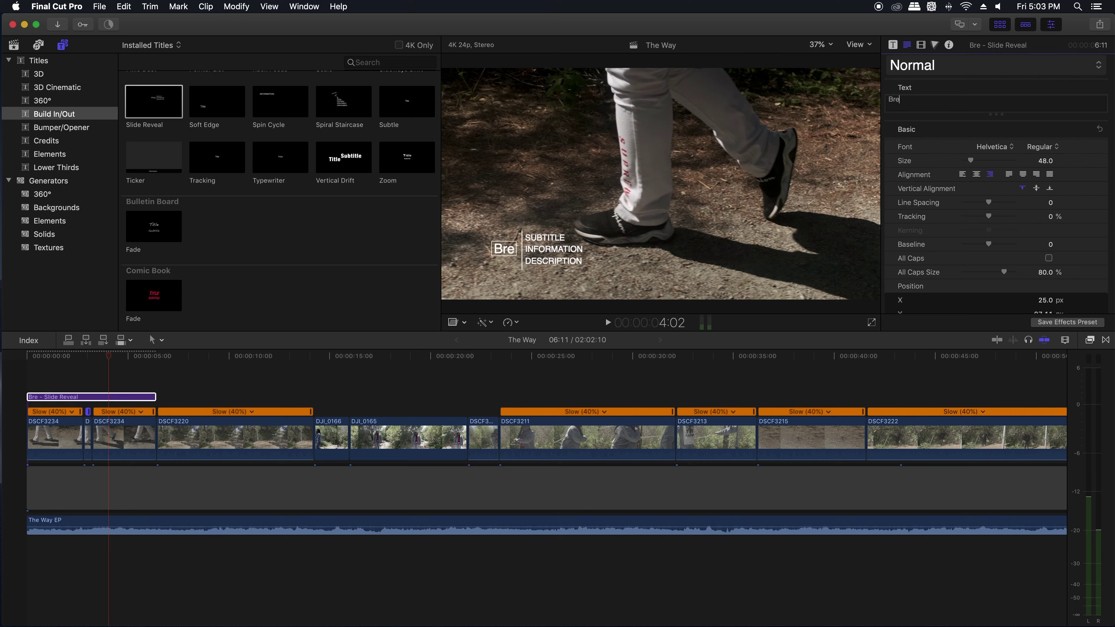
pyautogui.write('ona')
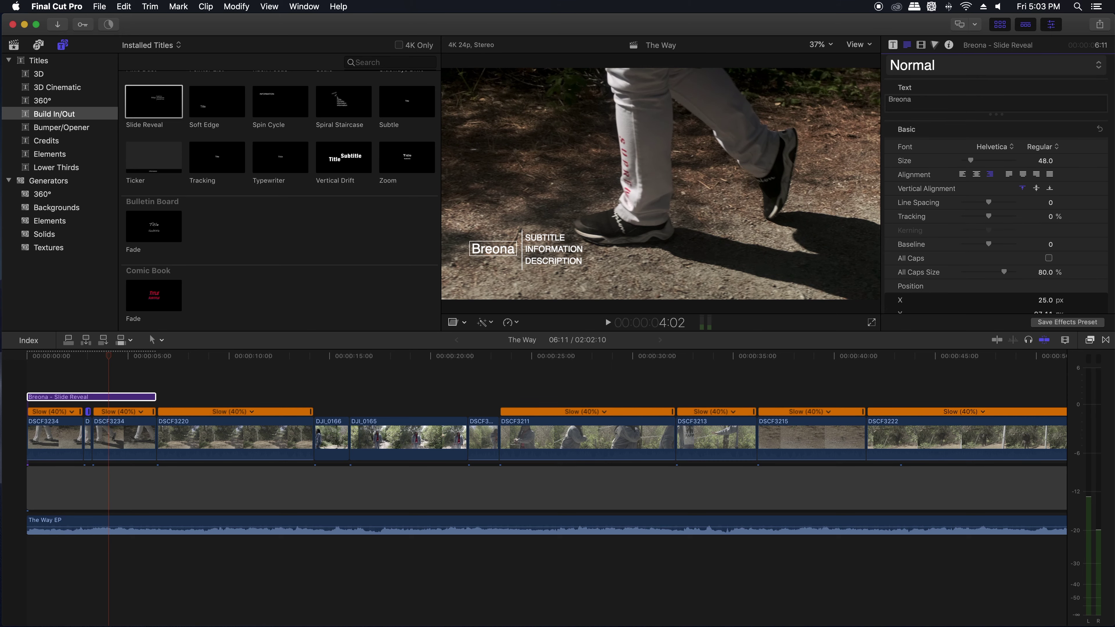